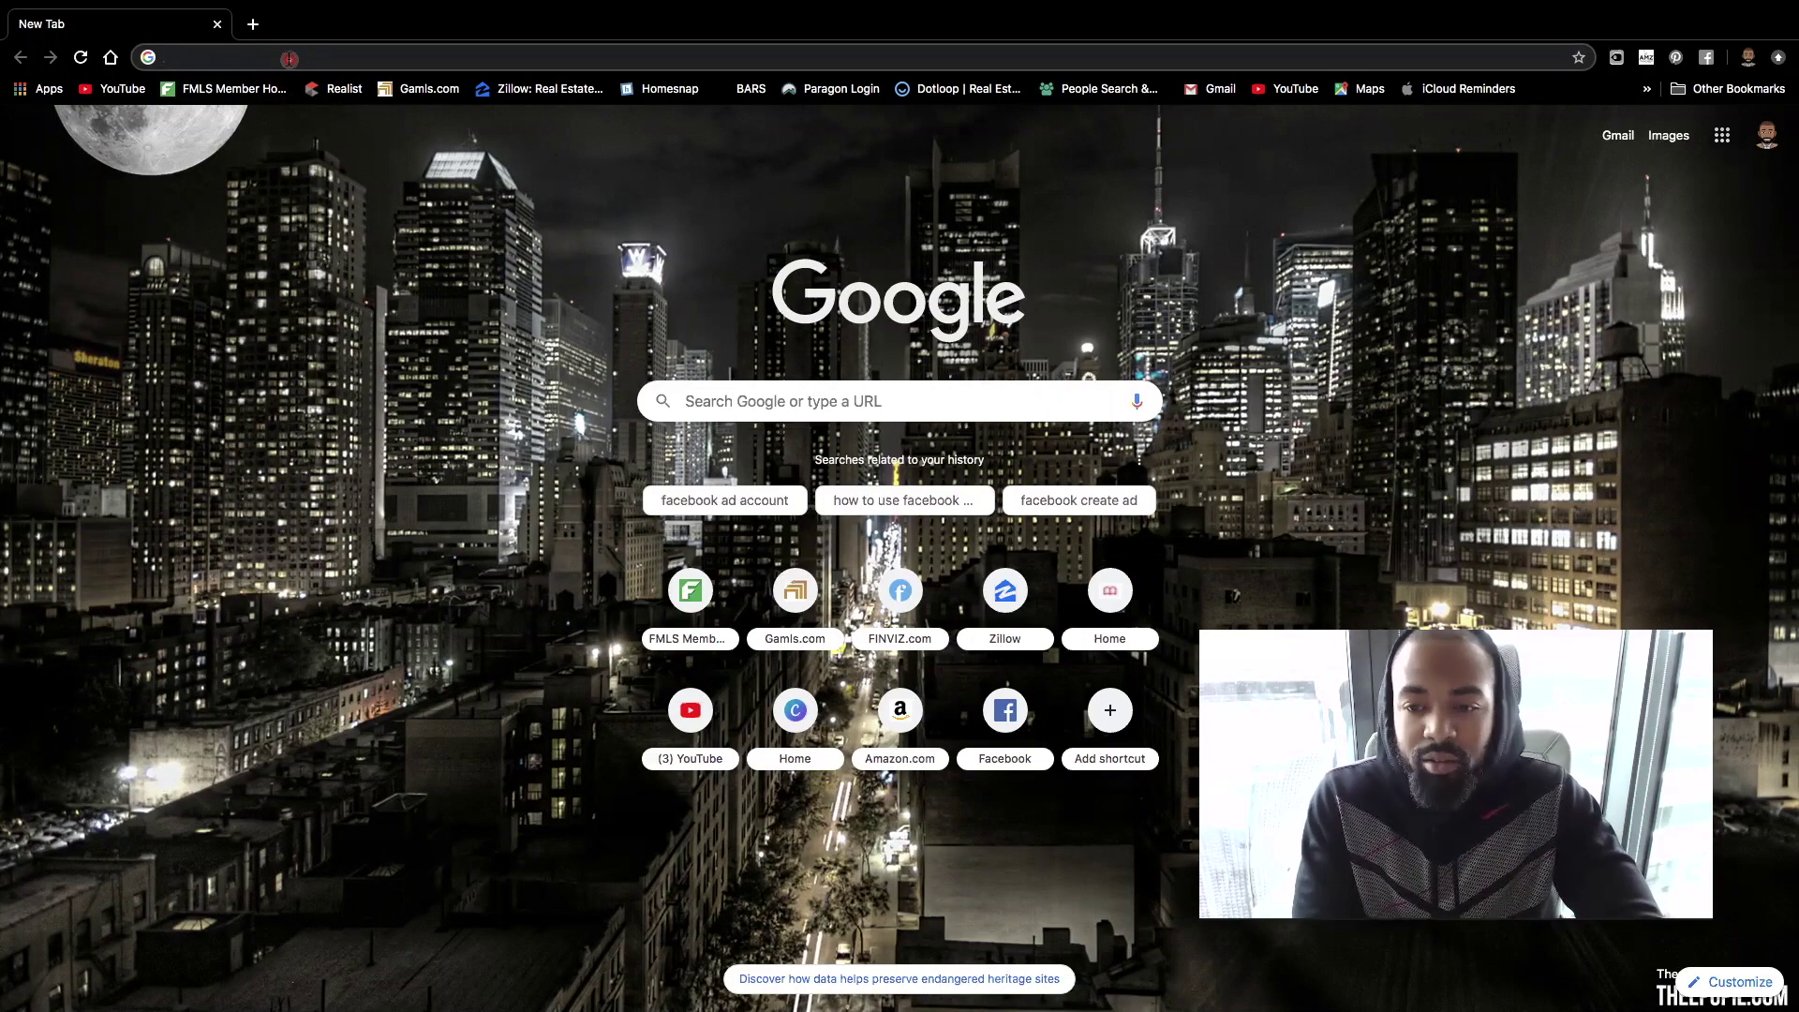
Search Google for 'facebook ad center' and open the Facebook Ads Manager result.
text(facebook business help center)
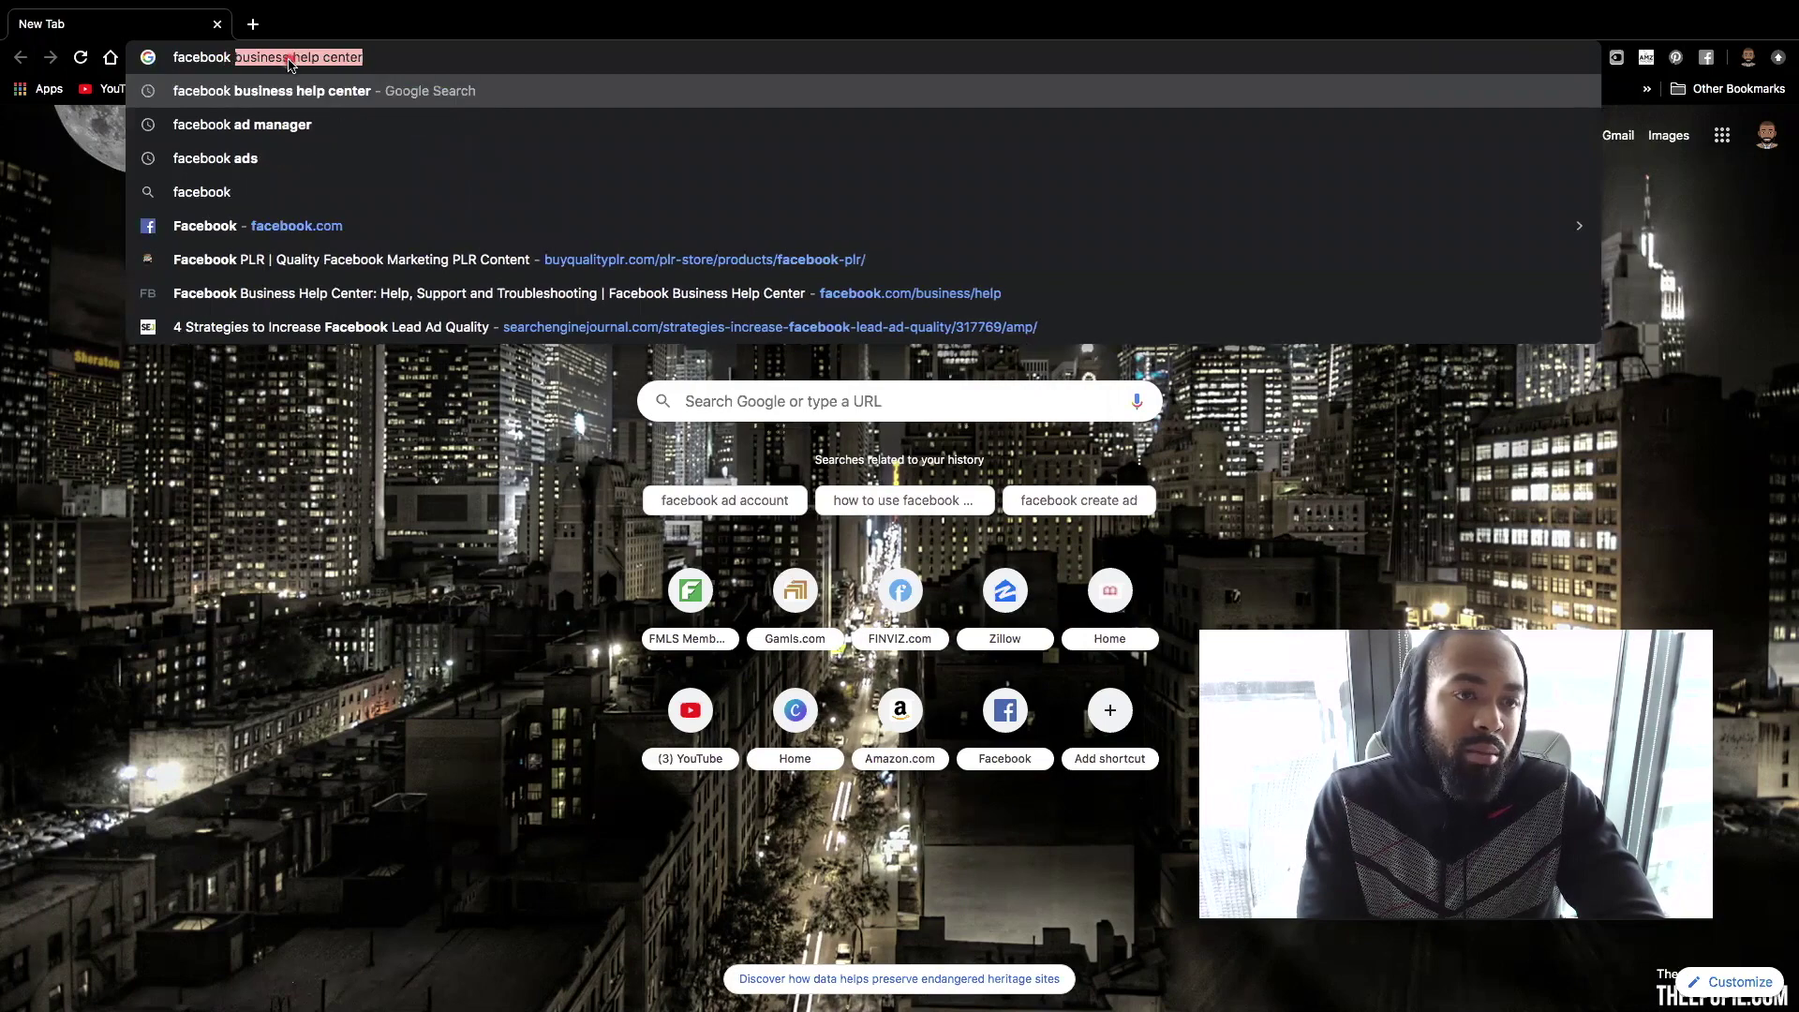
key(Return)
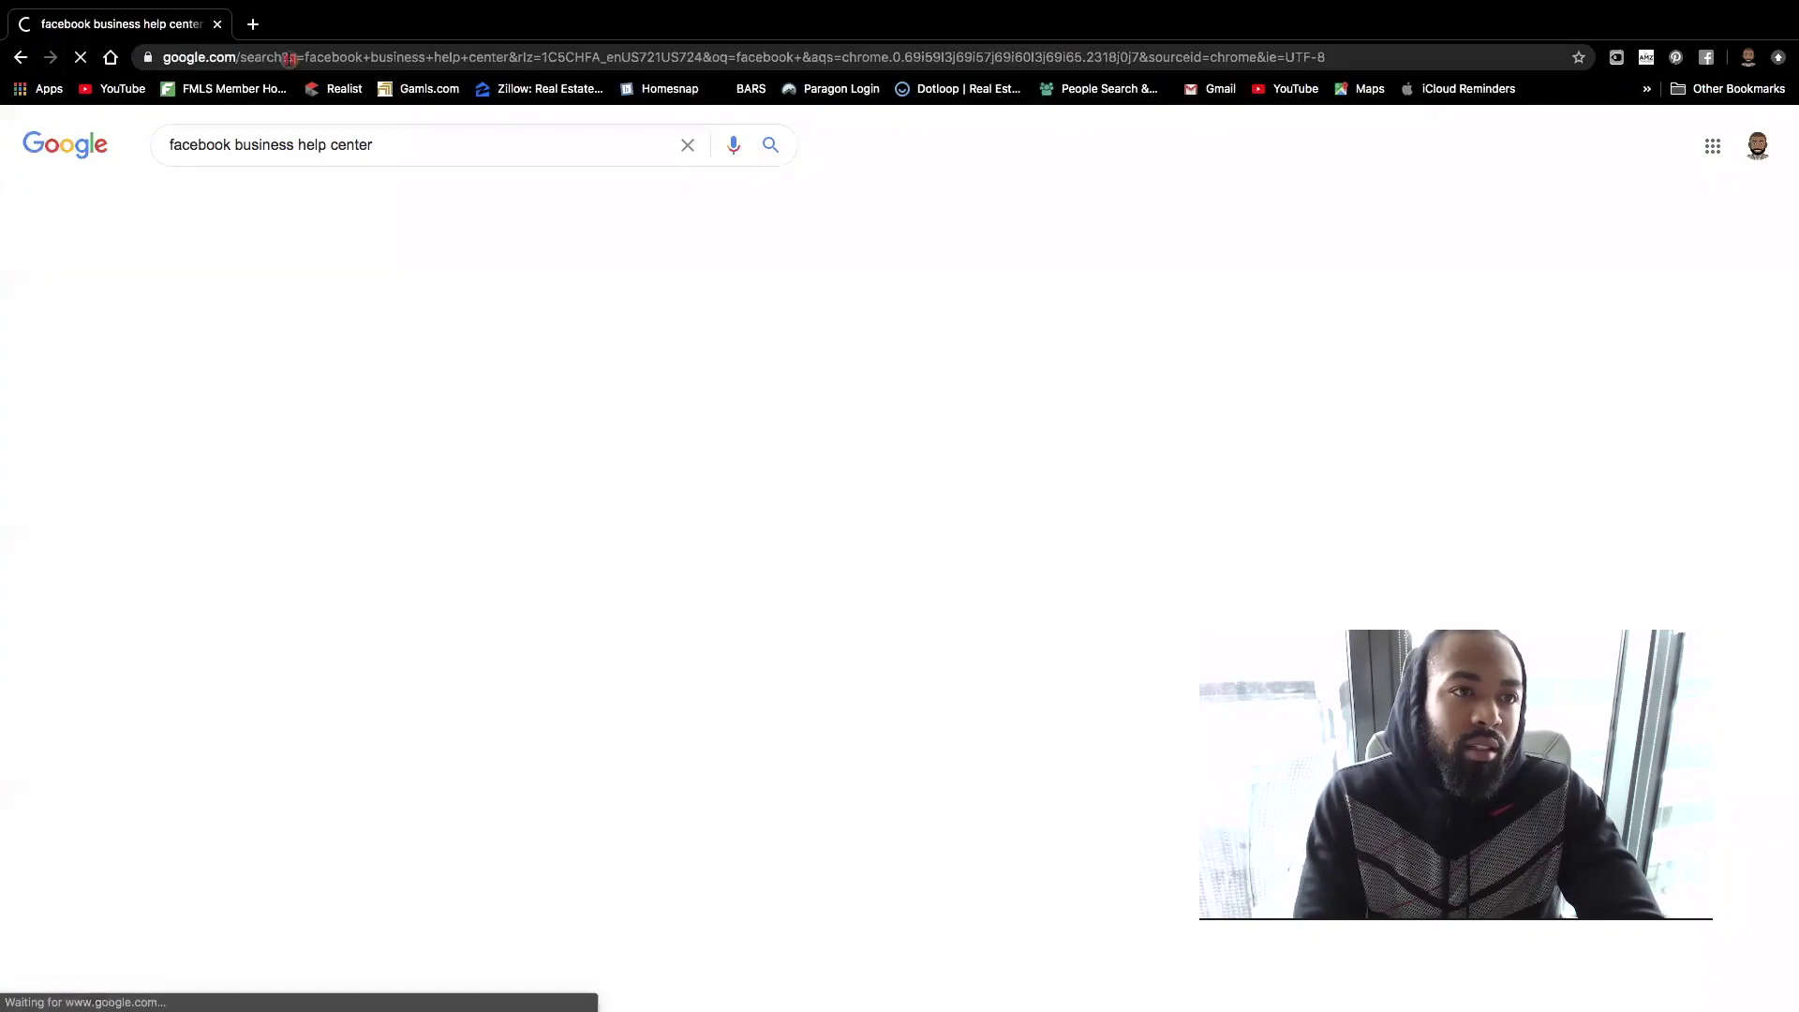
triple_click(364, 145)
text(fac)
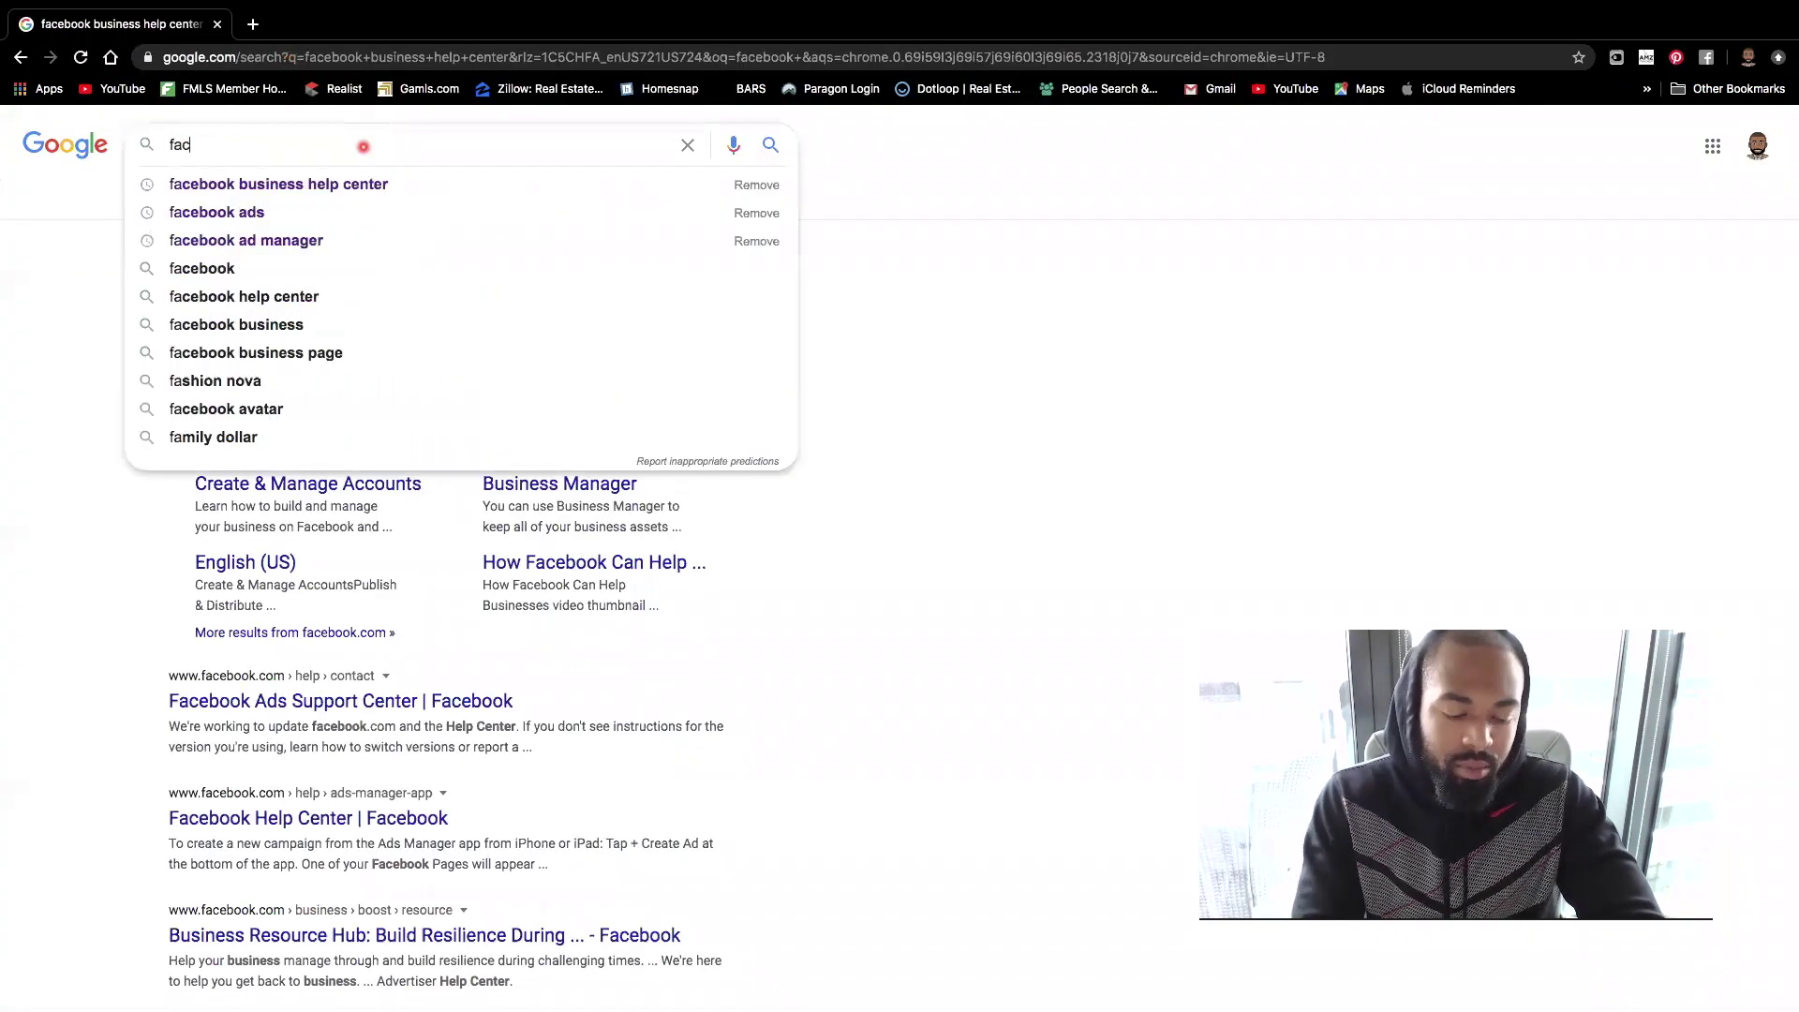
text(ebook ad)
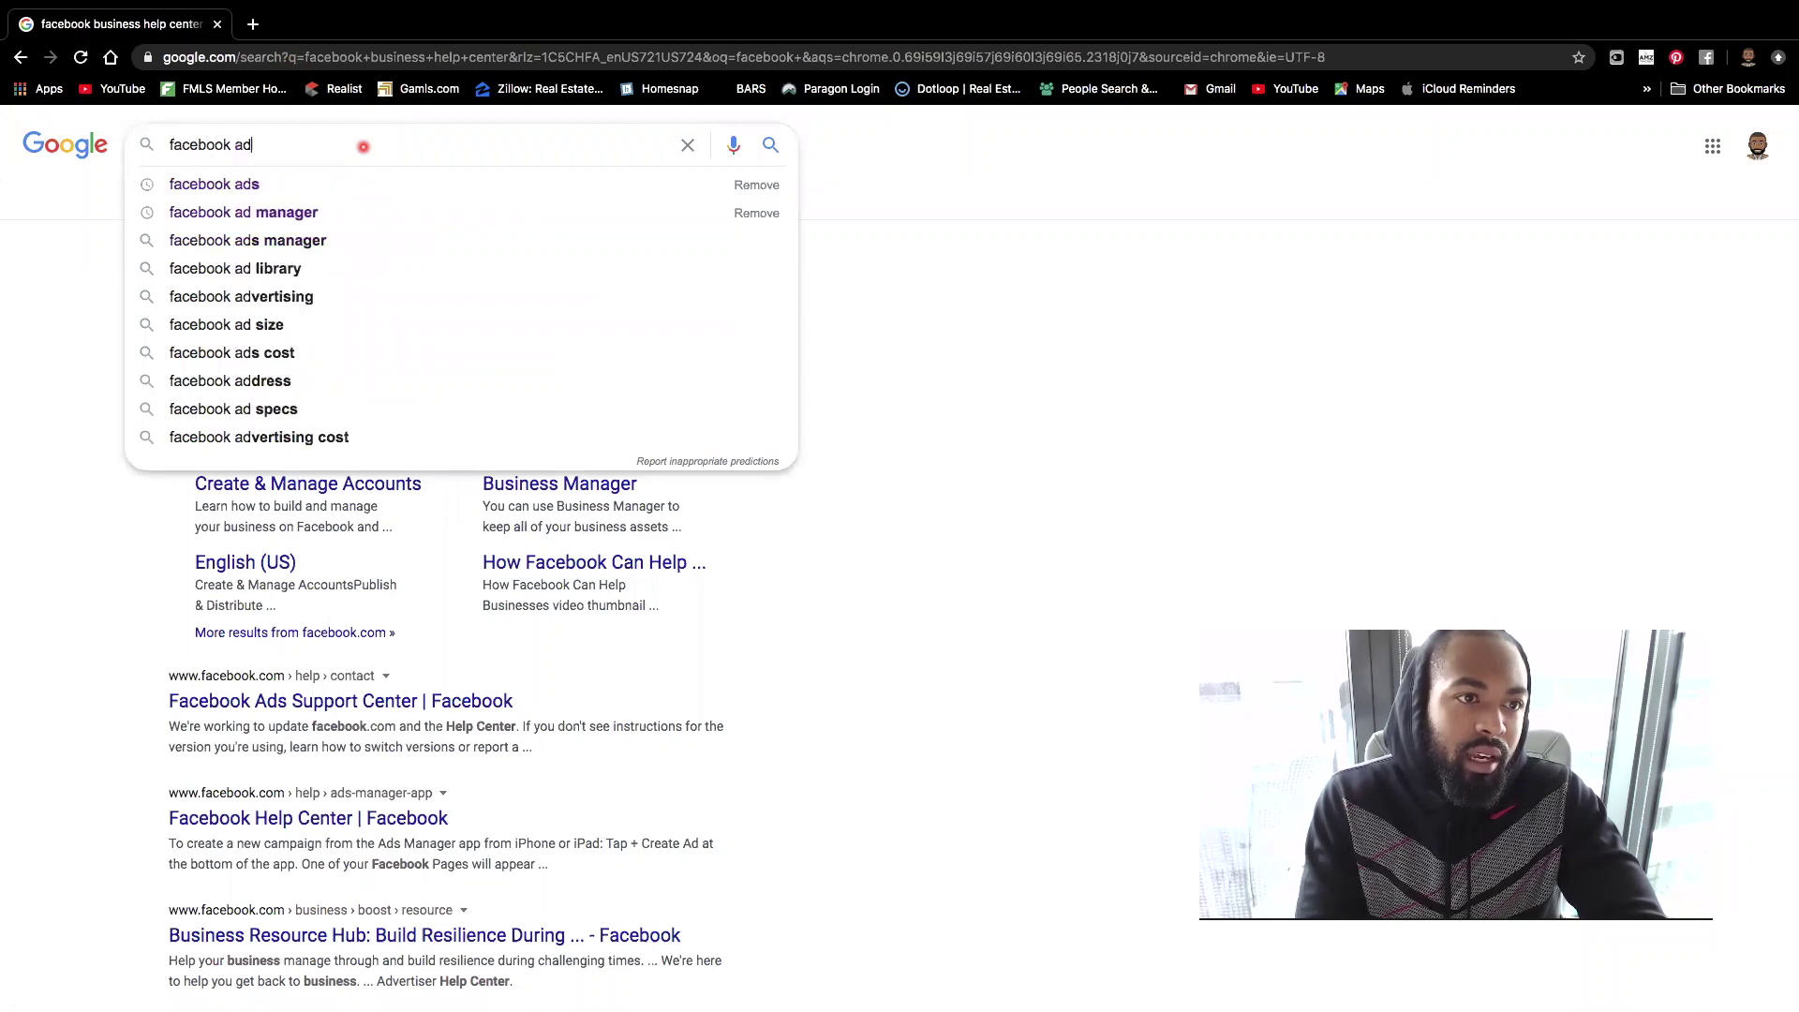
text( center)
key(Return)
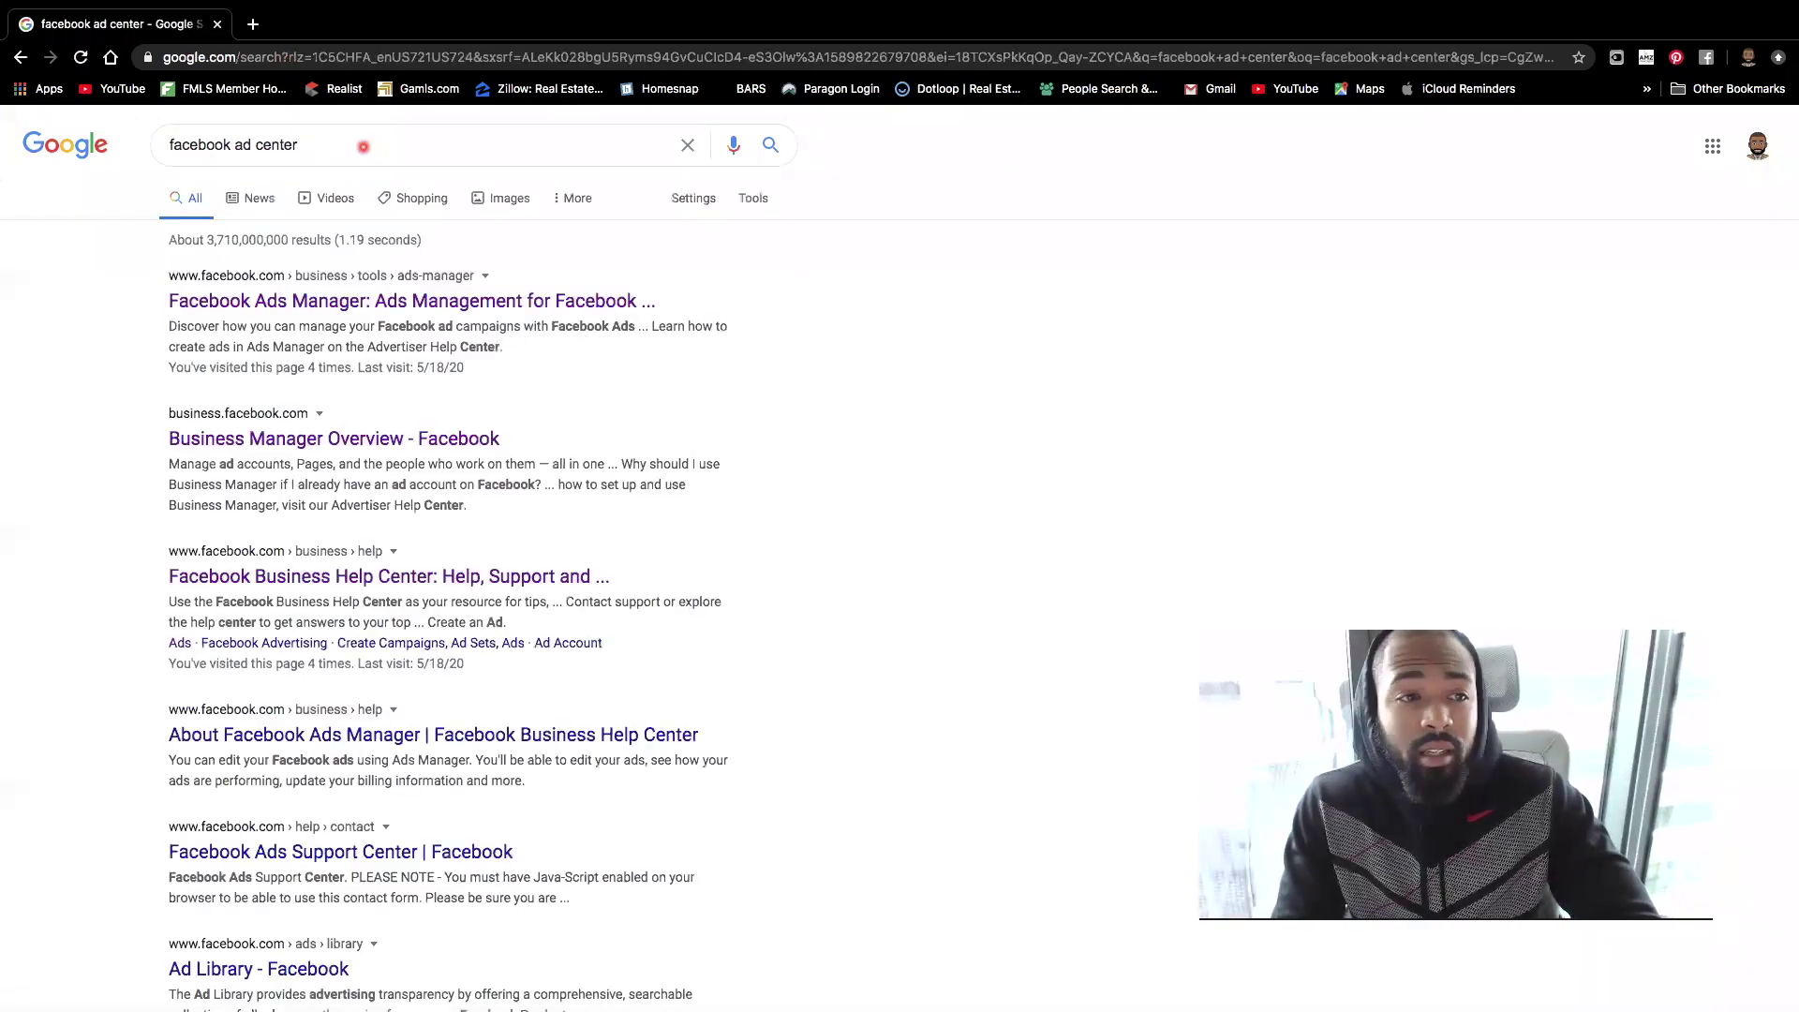
click(416, 296)
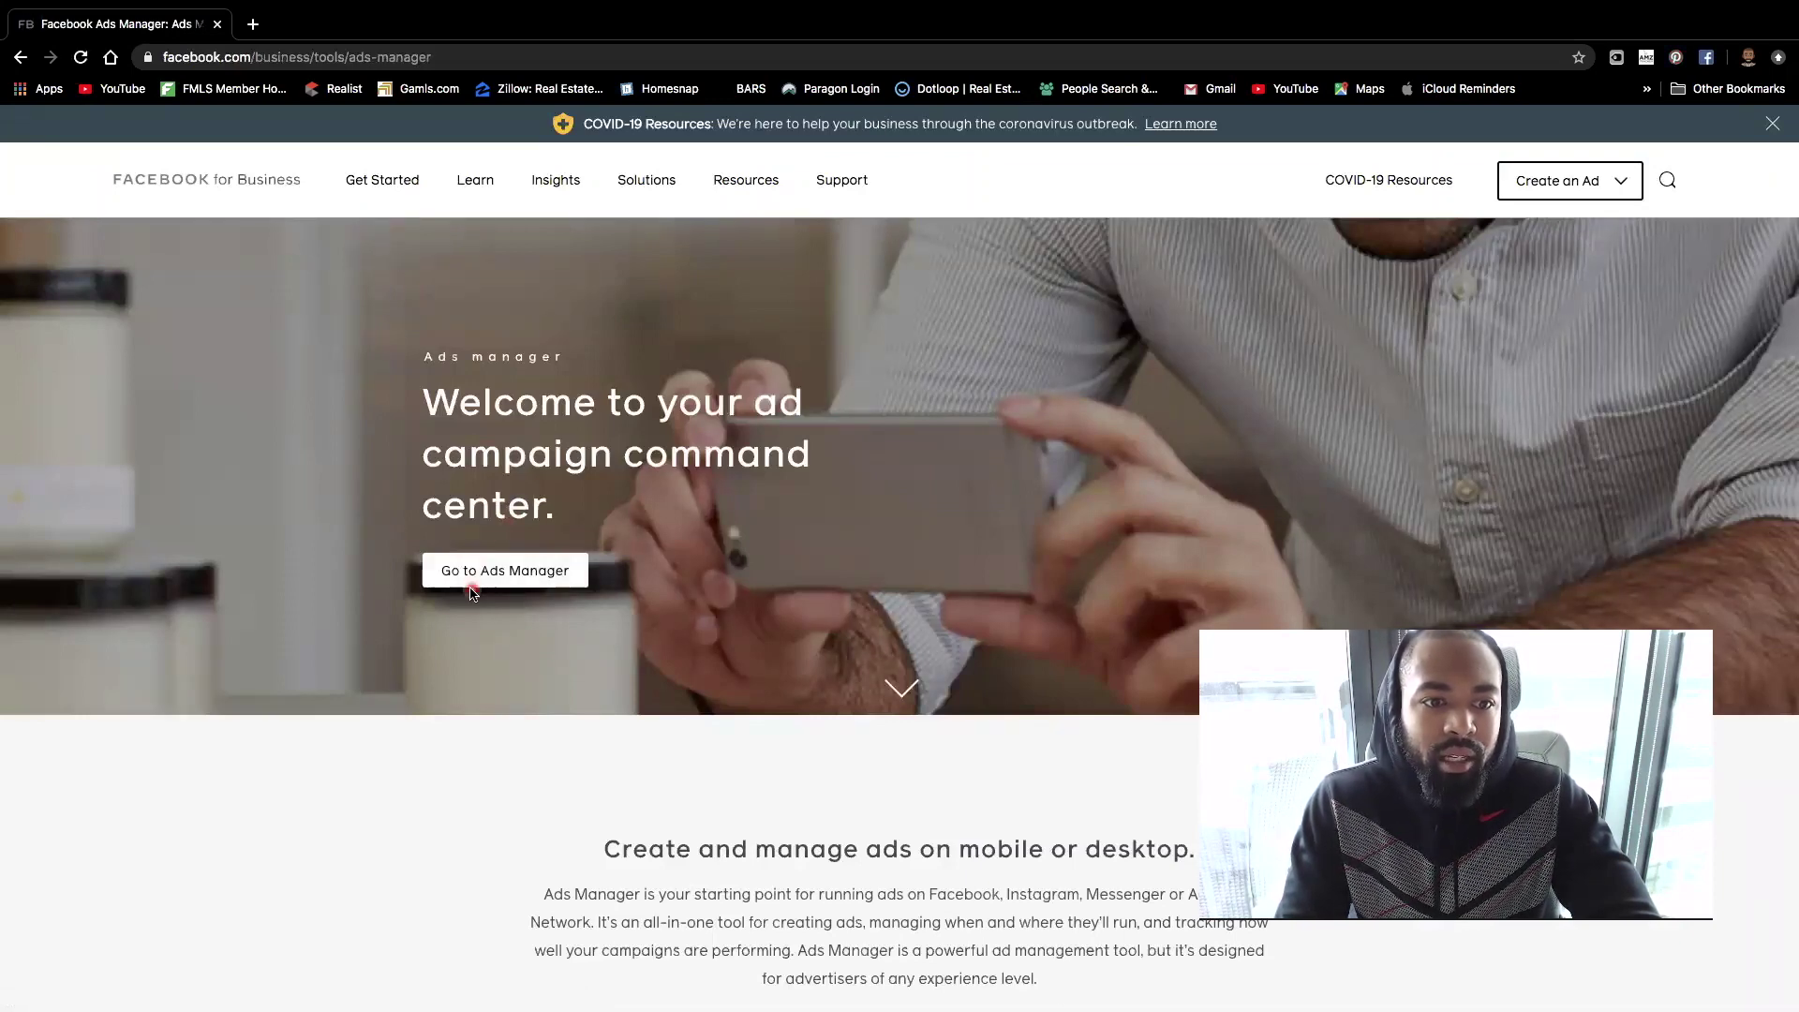
click(507, 578)
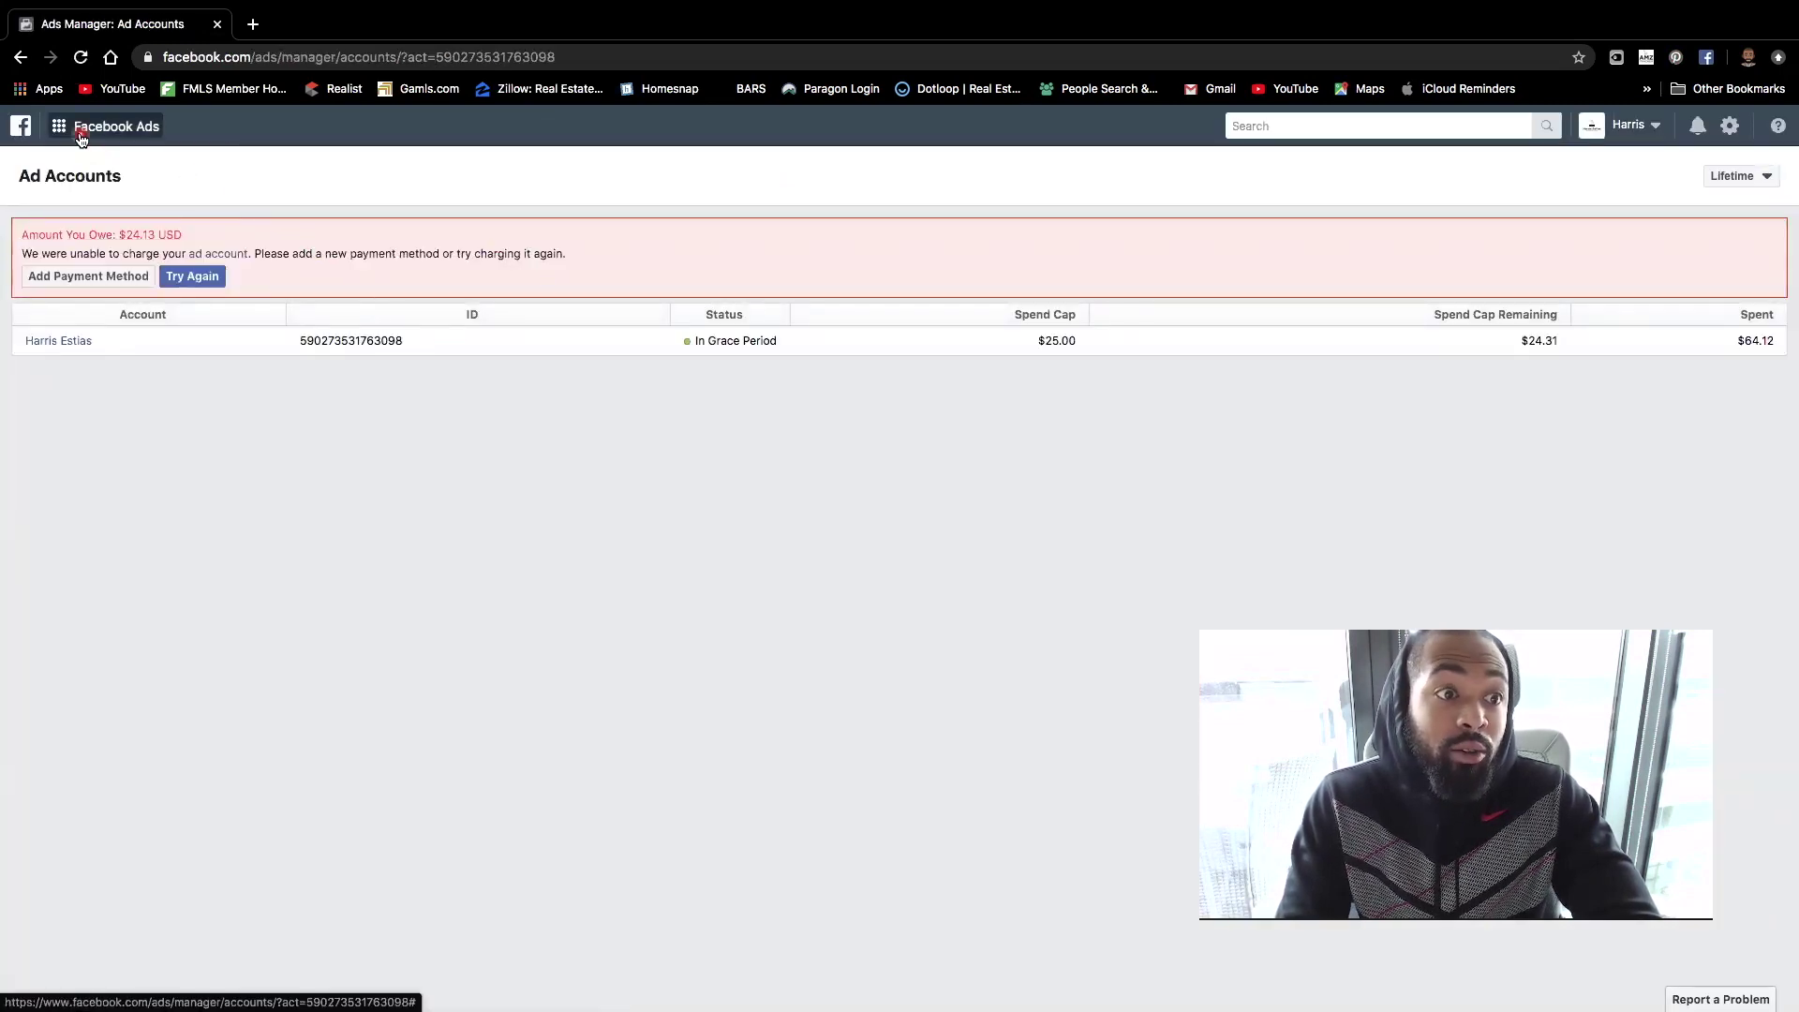
Go to the ad account's Account Quality page from the business tools shortcuts.
click(82, 136)
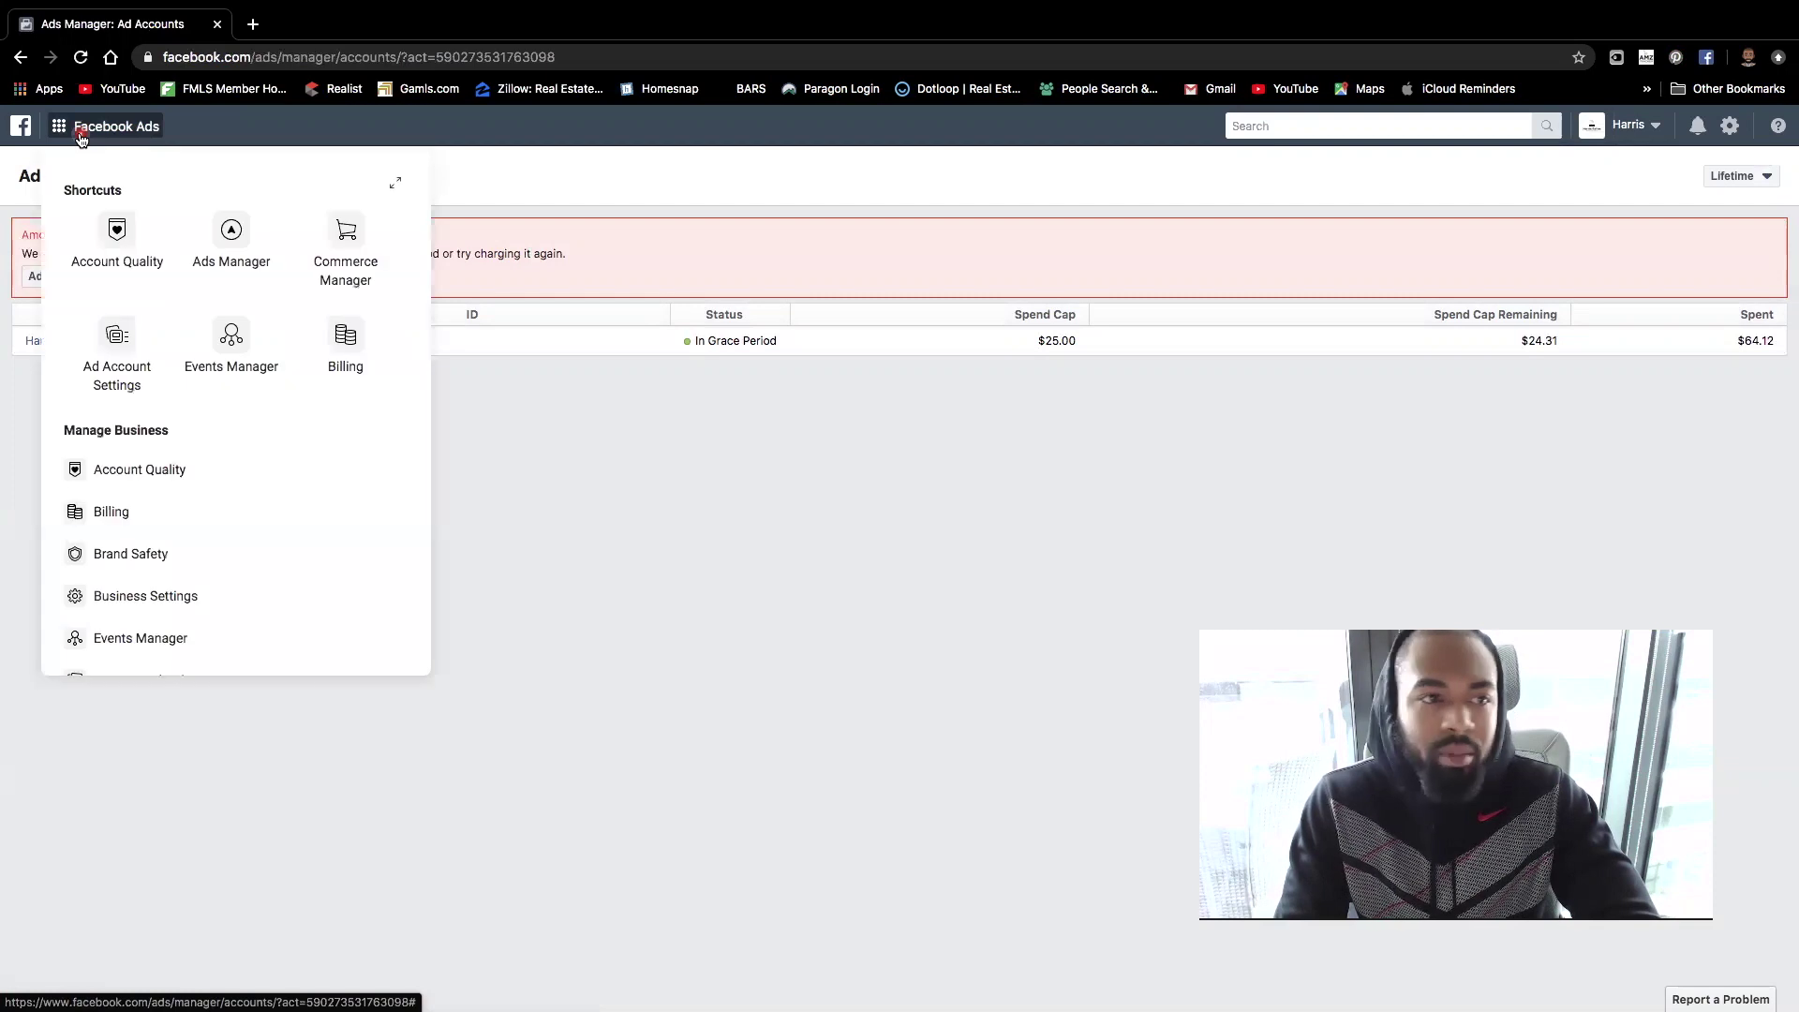
click(114, 229)
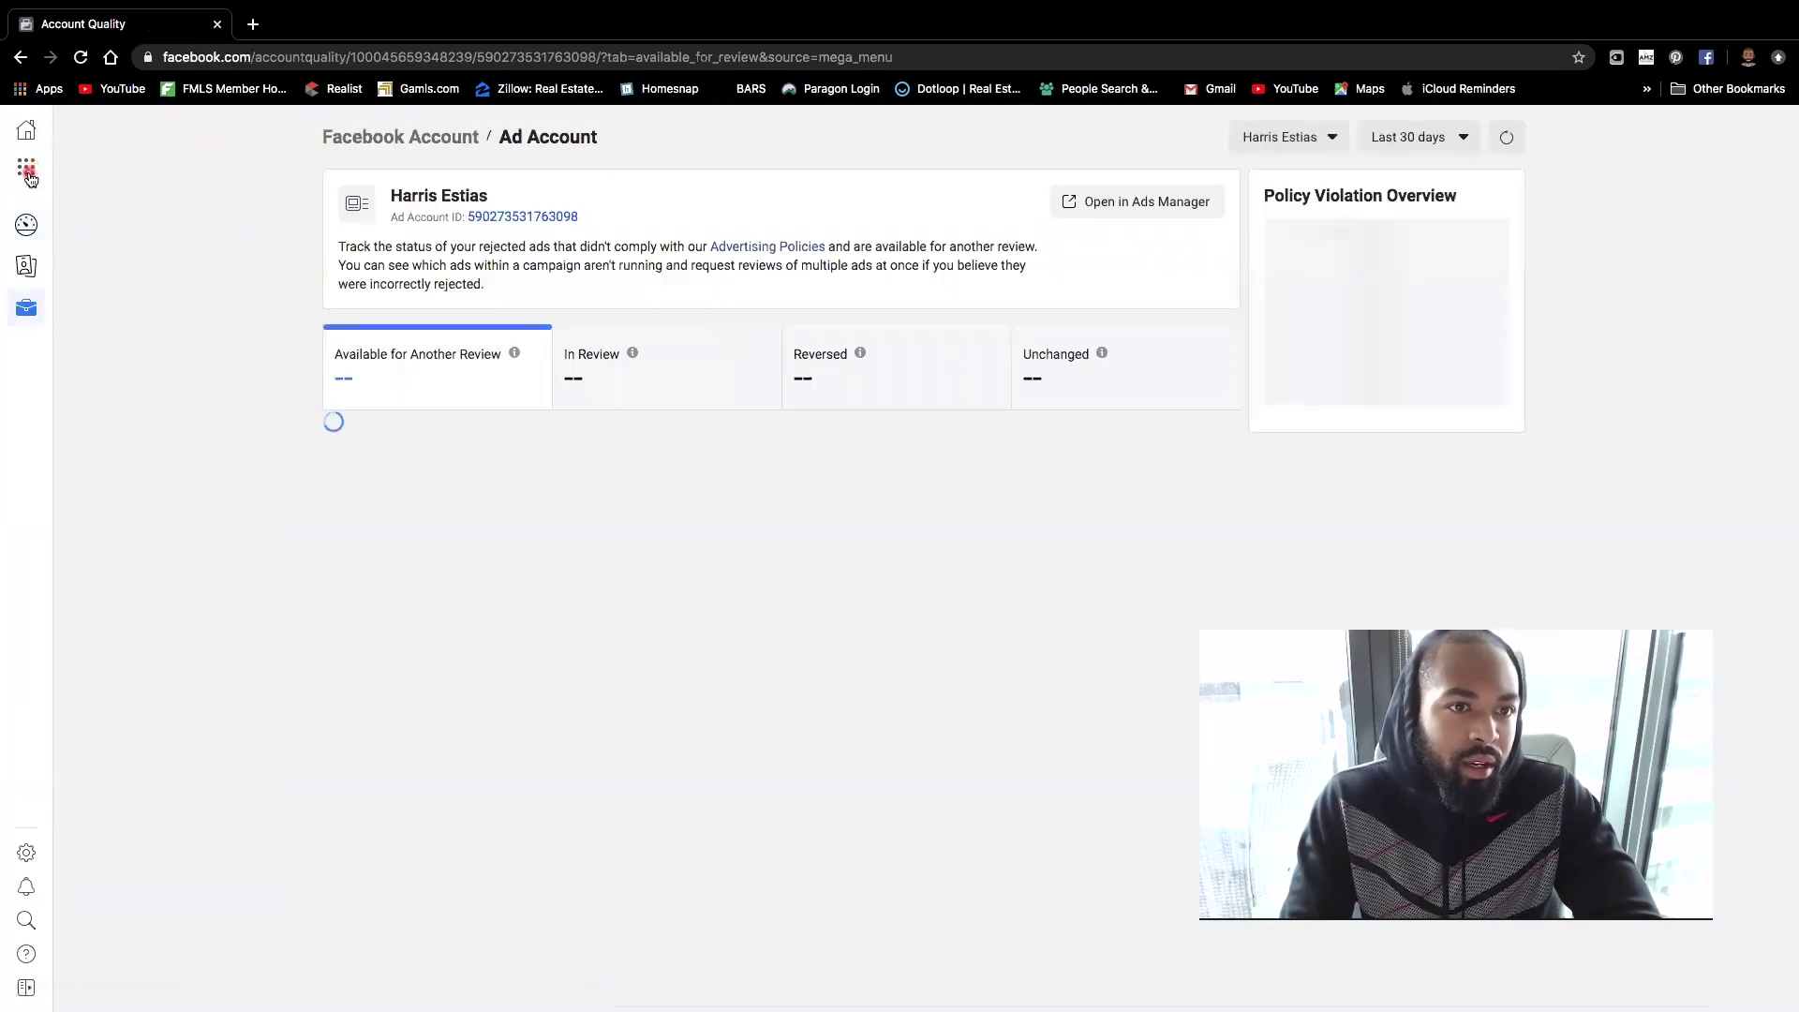
click(22, 185)
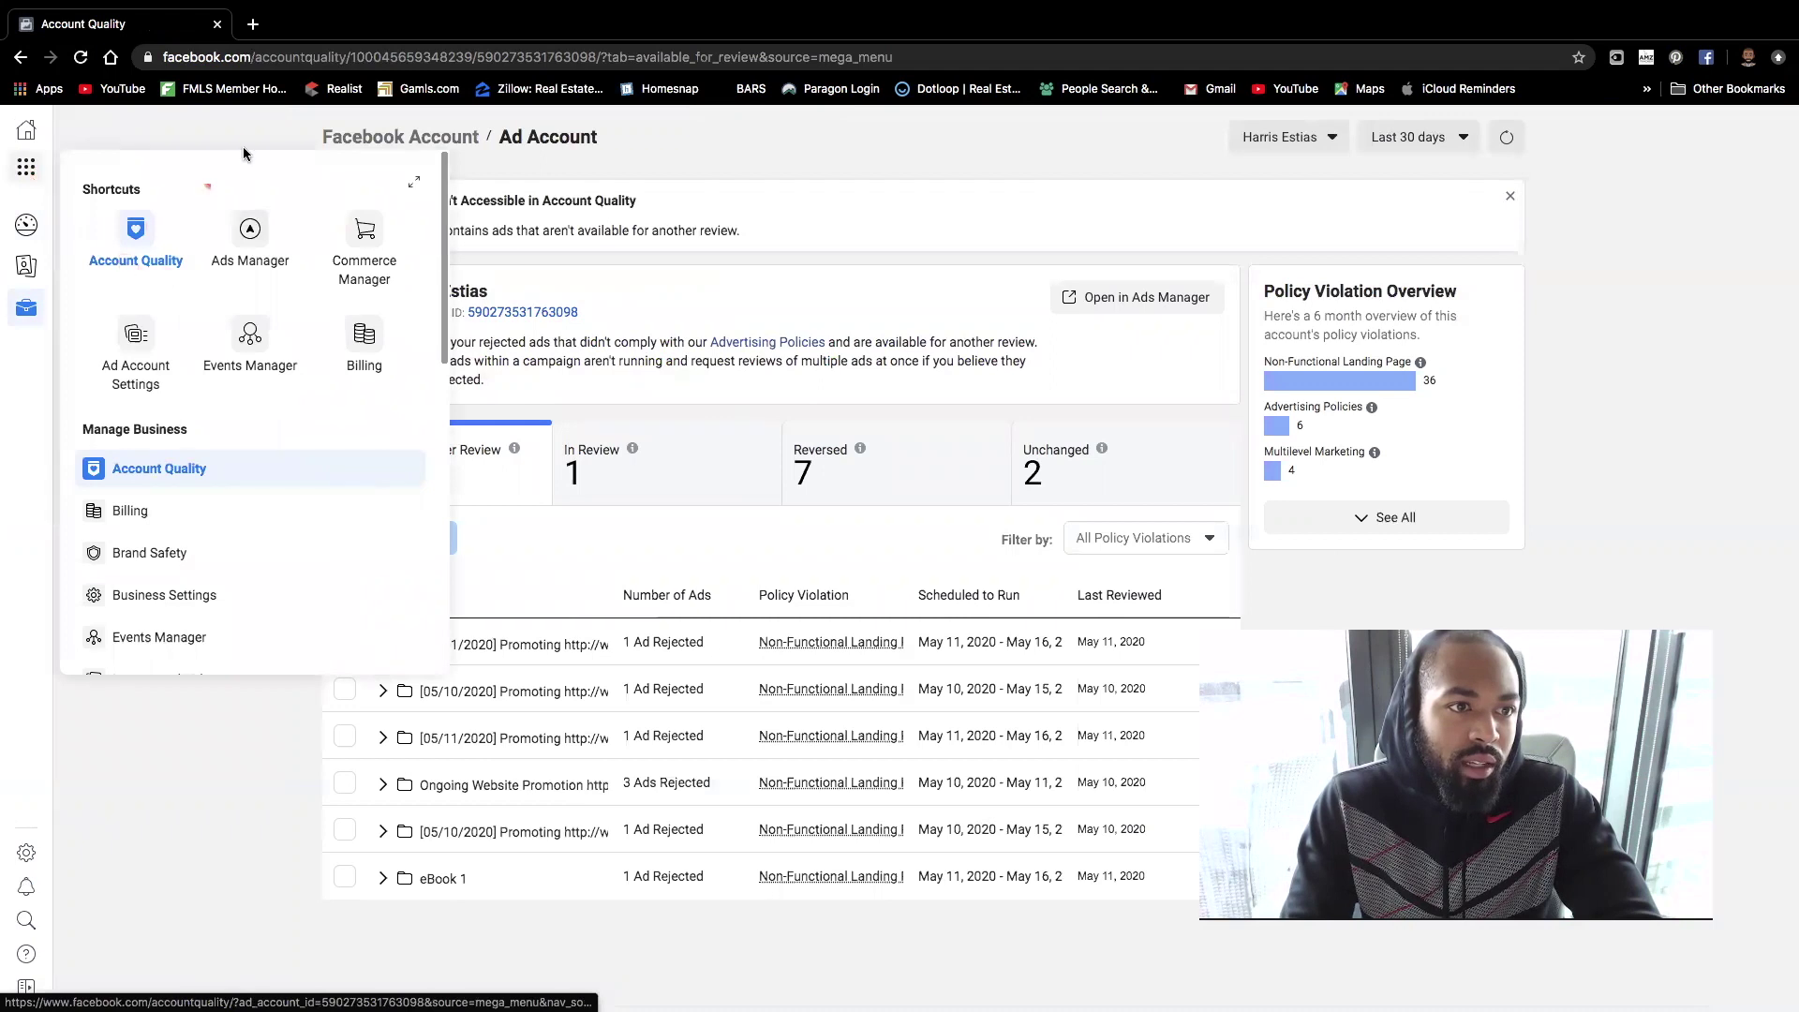
Show the 7 ads whose rejections were reversed in Account Quality.
click(255, 138)
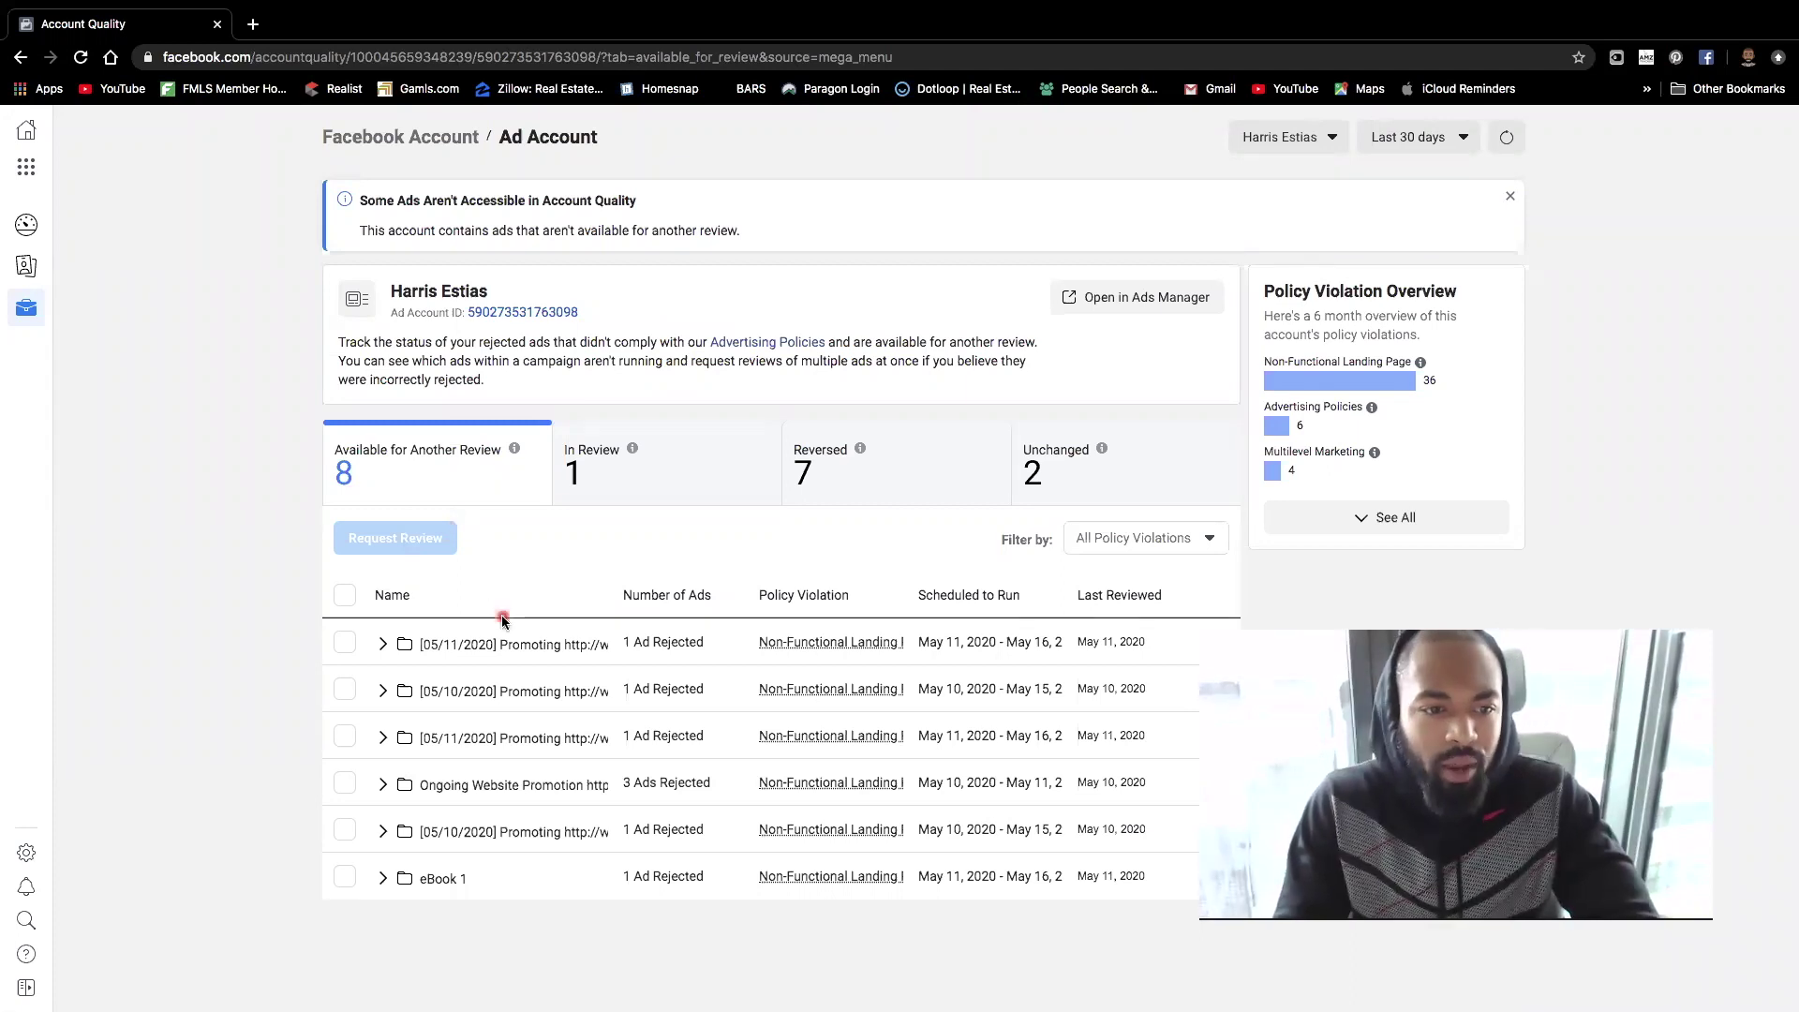
scroll(502, 614, down, 2)
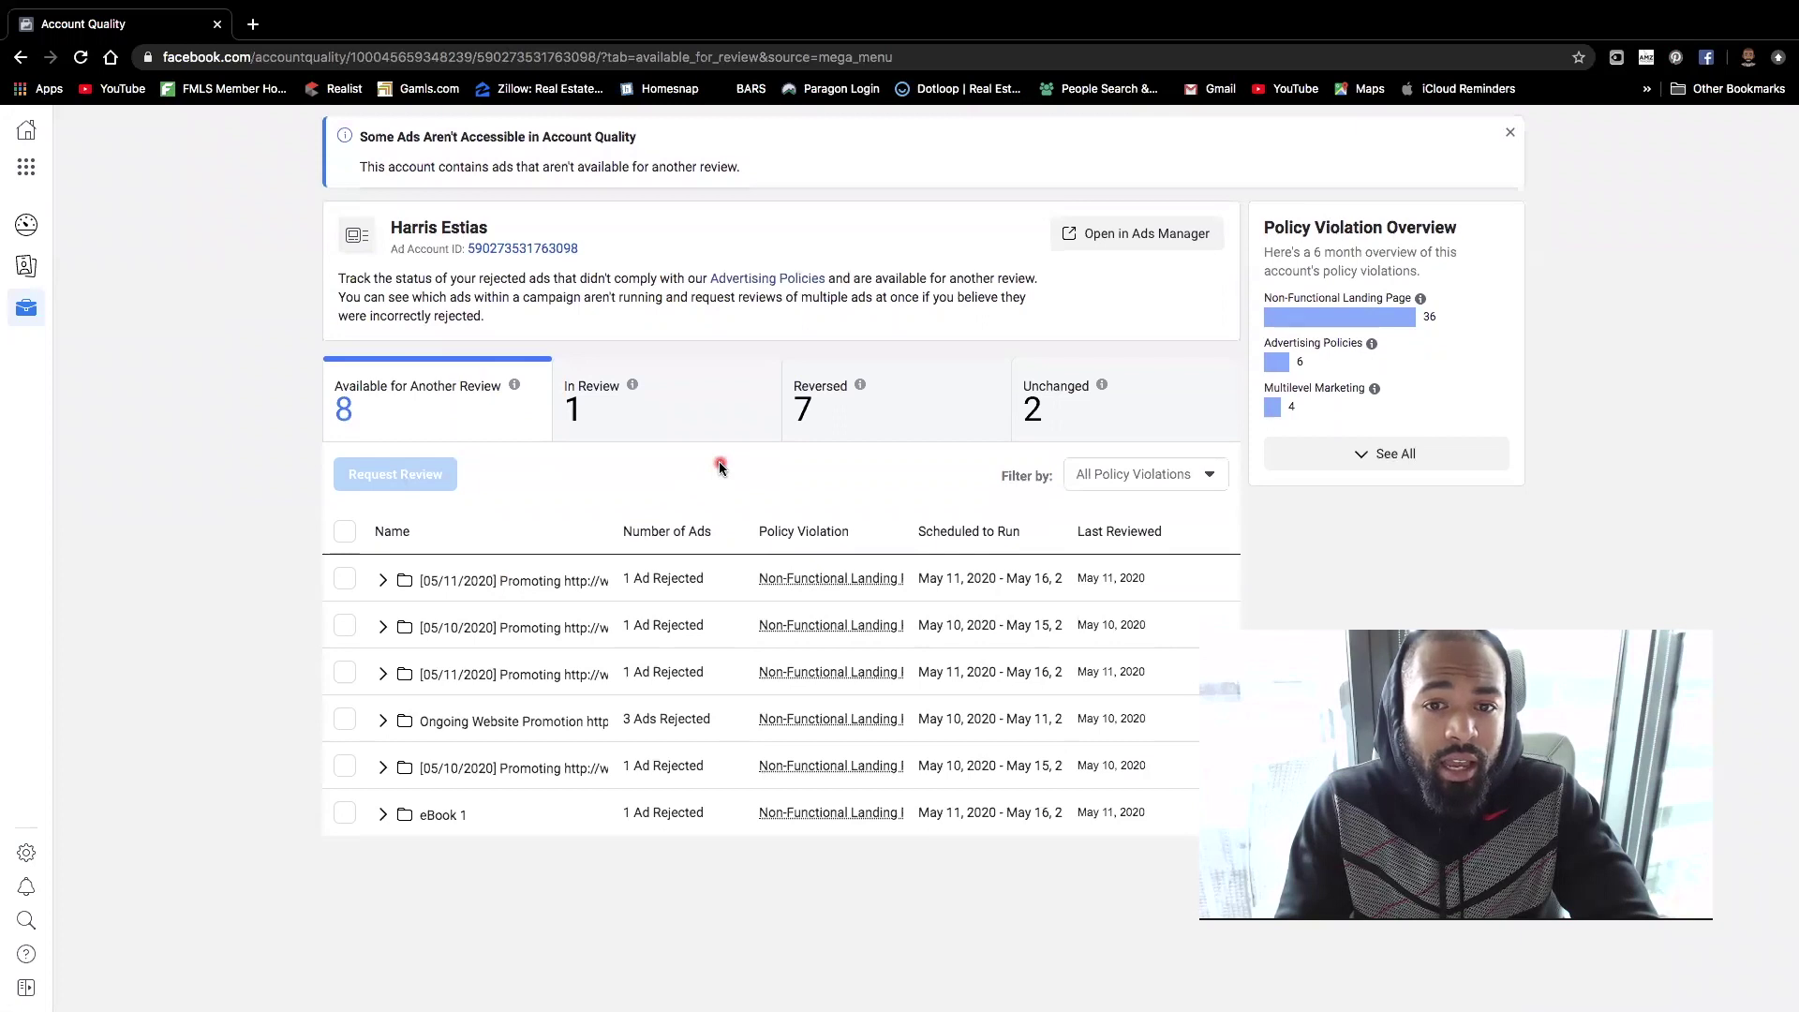
click(849, 422)
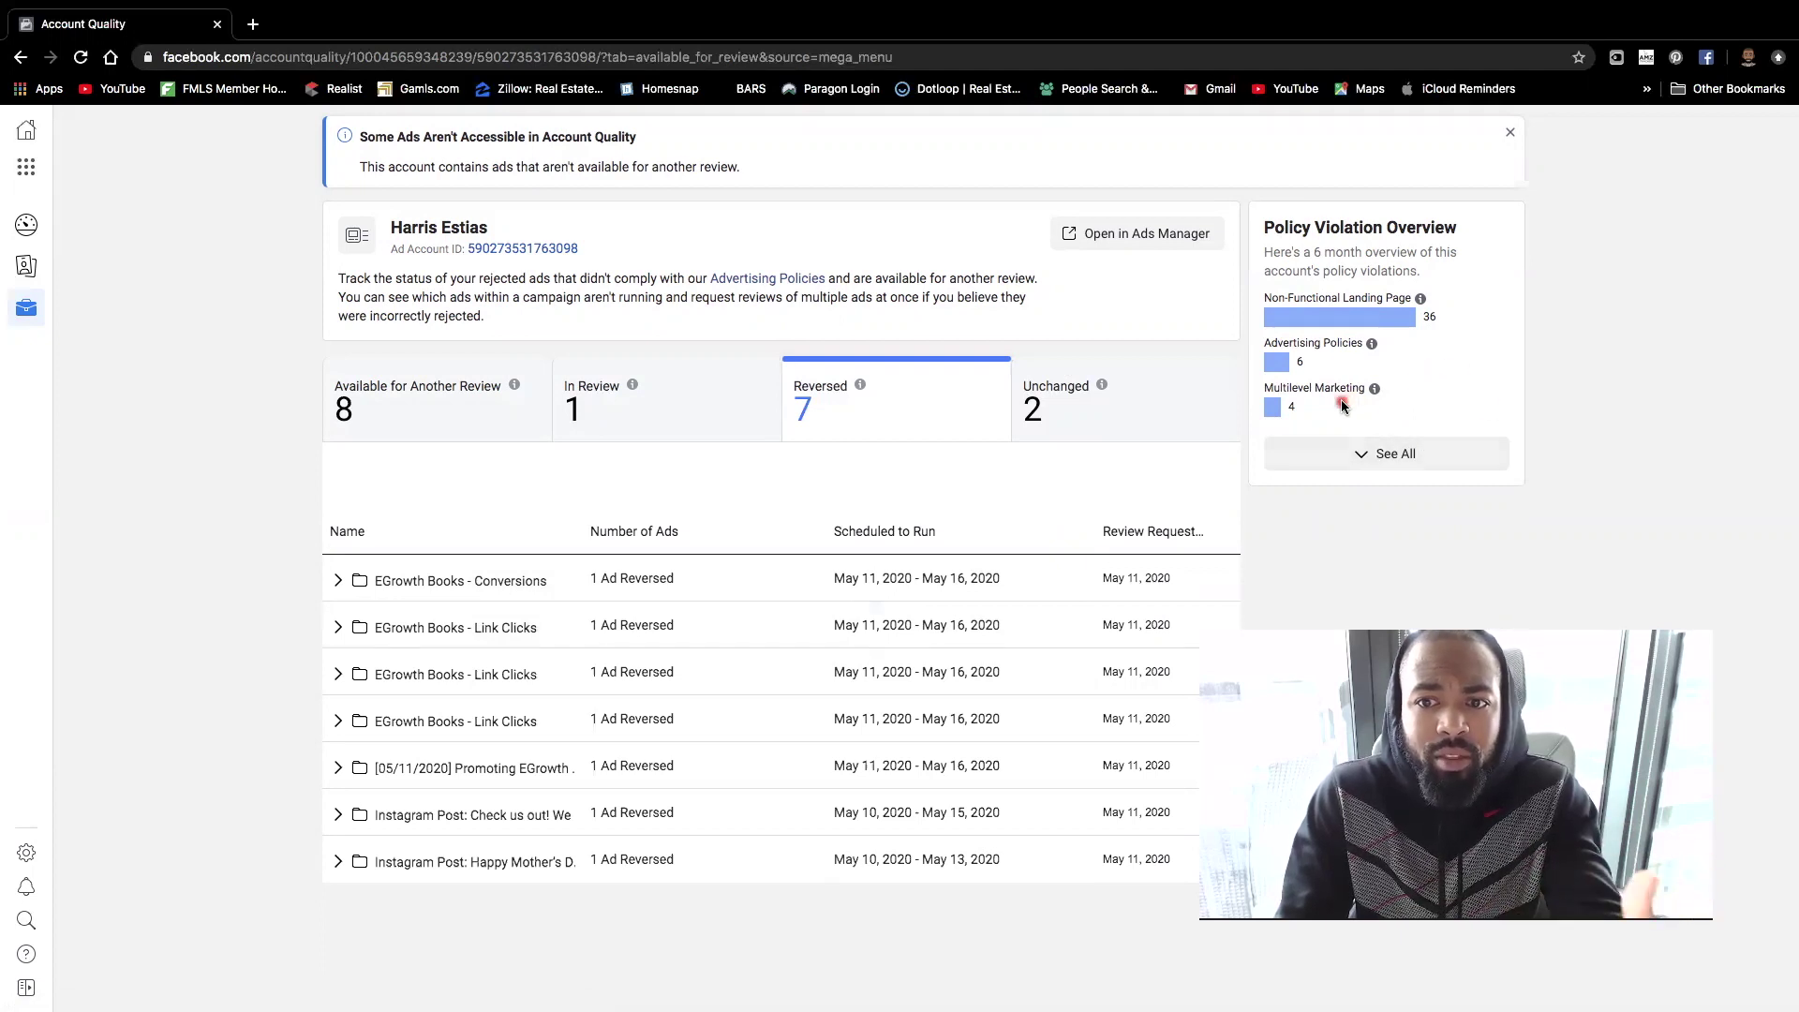
Open the full Multilevel Marketing policy in a new browser tab.
mouse_move(1375, 397)
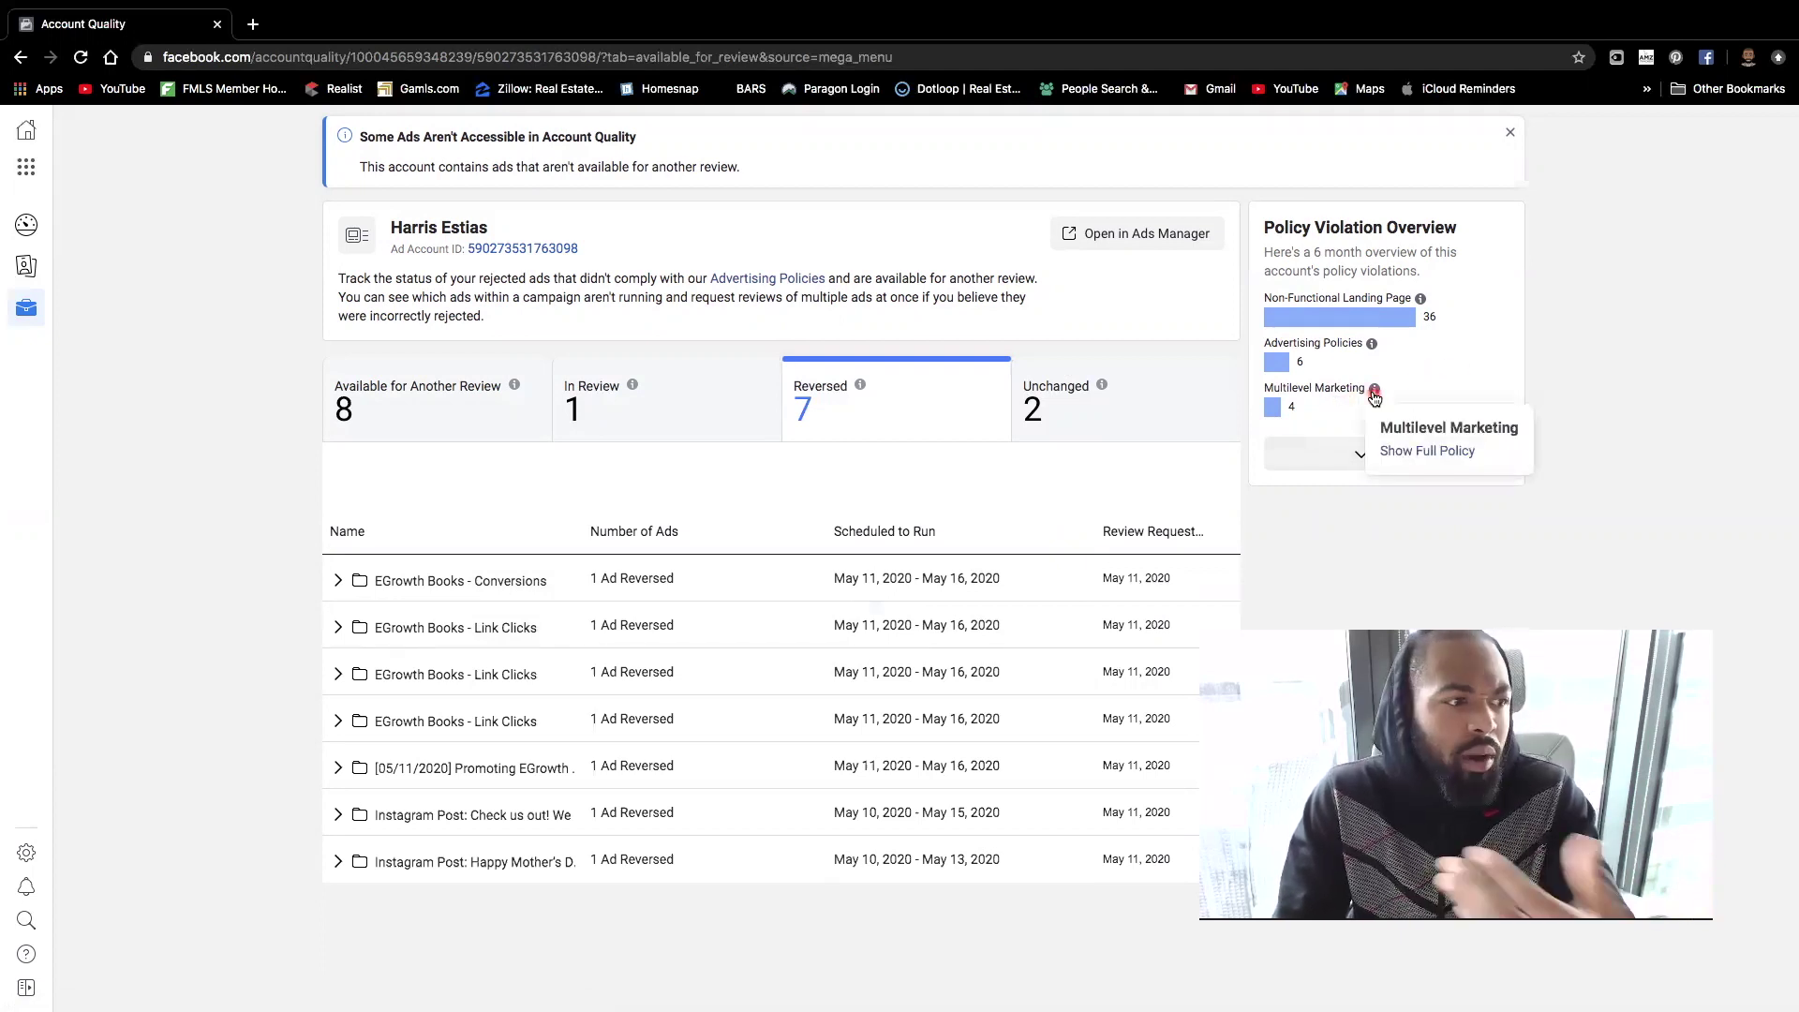
right_click(1413, 456)
click(1447, 466)
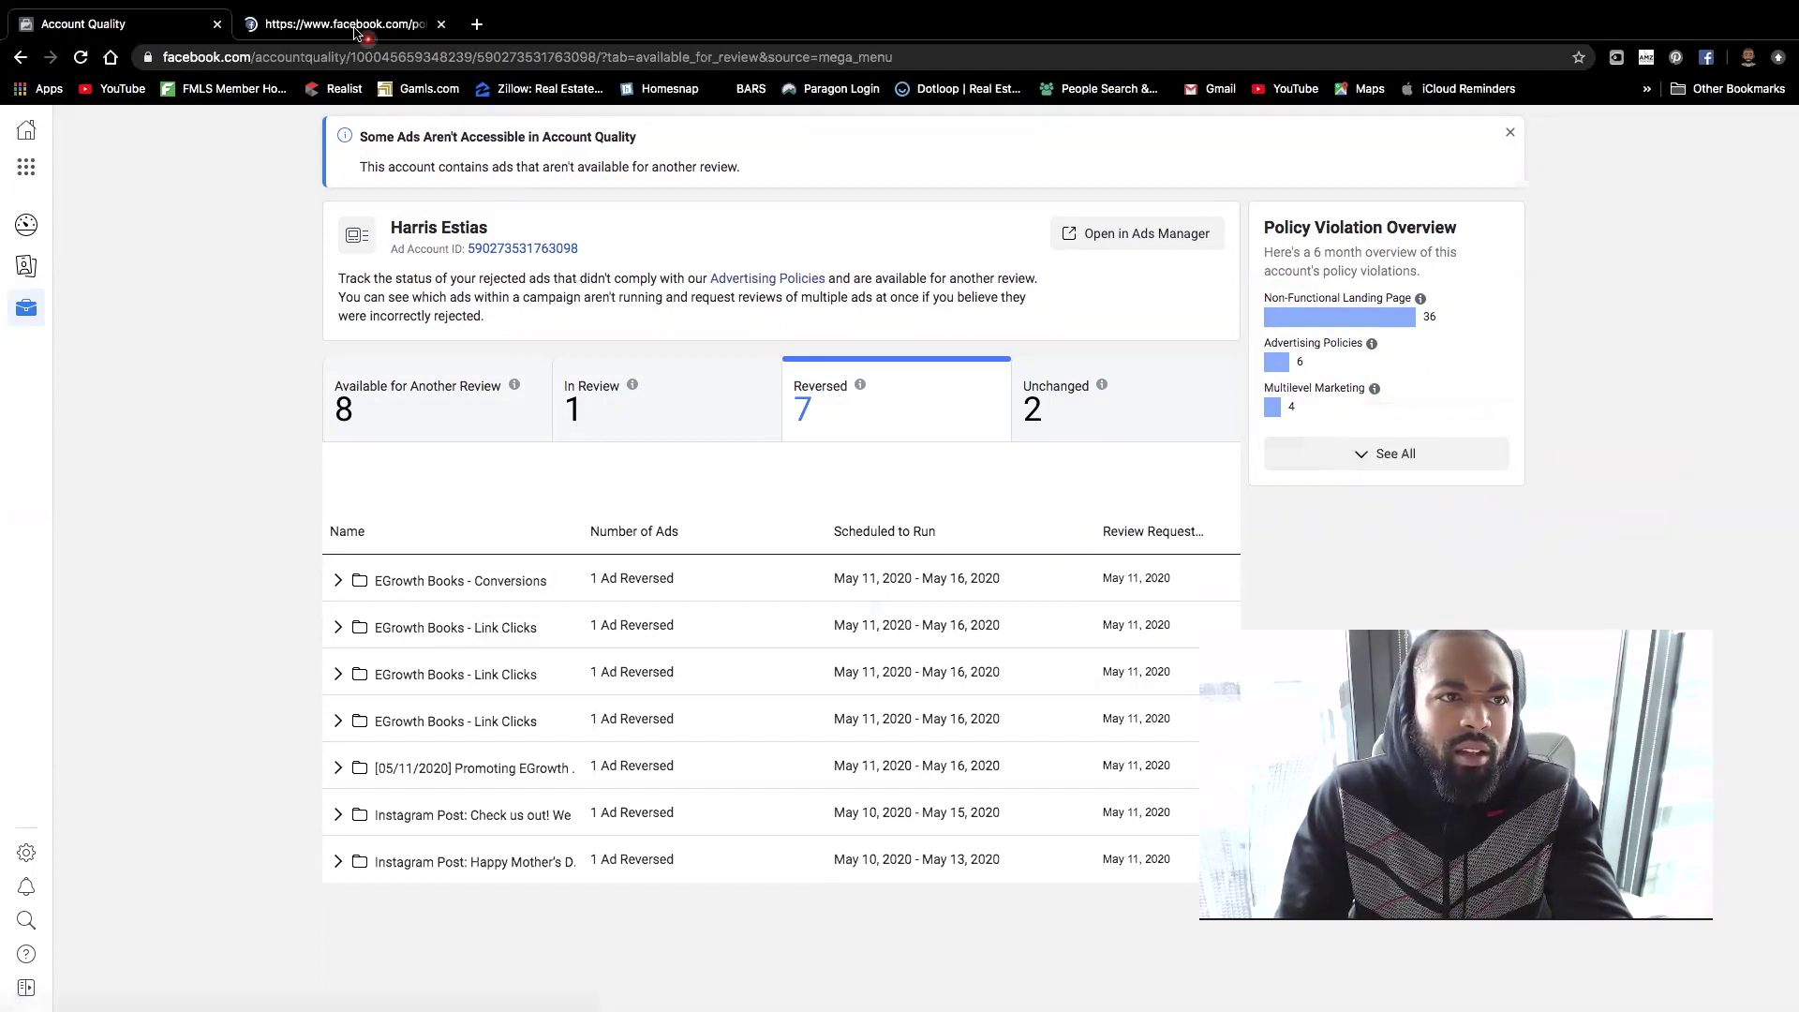
Read Restricted Content item 21, Multilevel Marketing, then return to Account Quality.
click(345, 23)
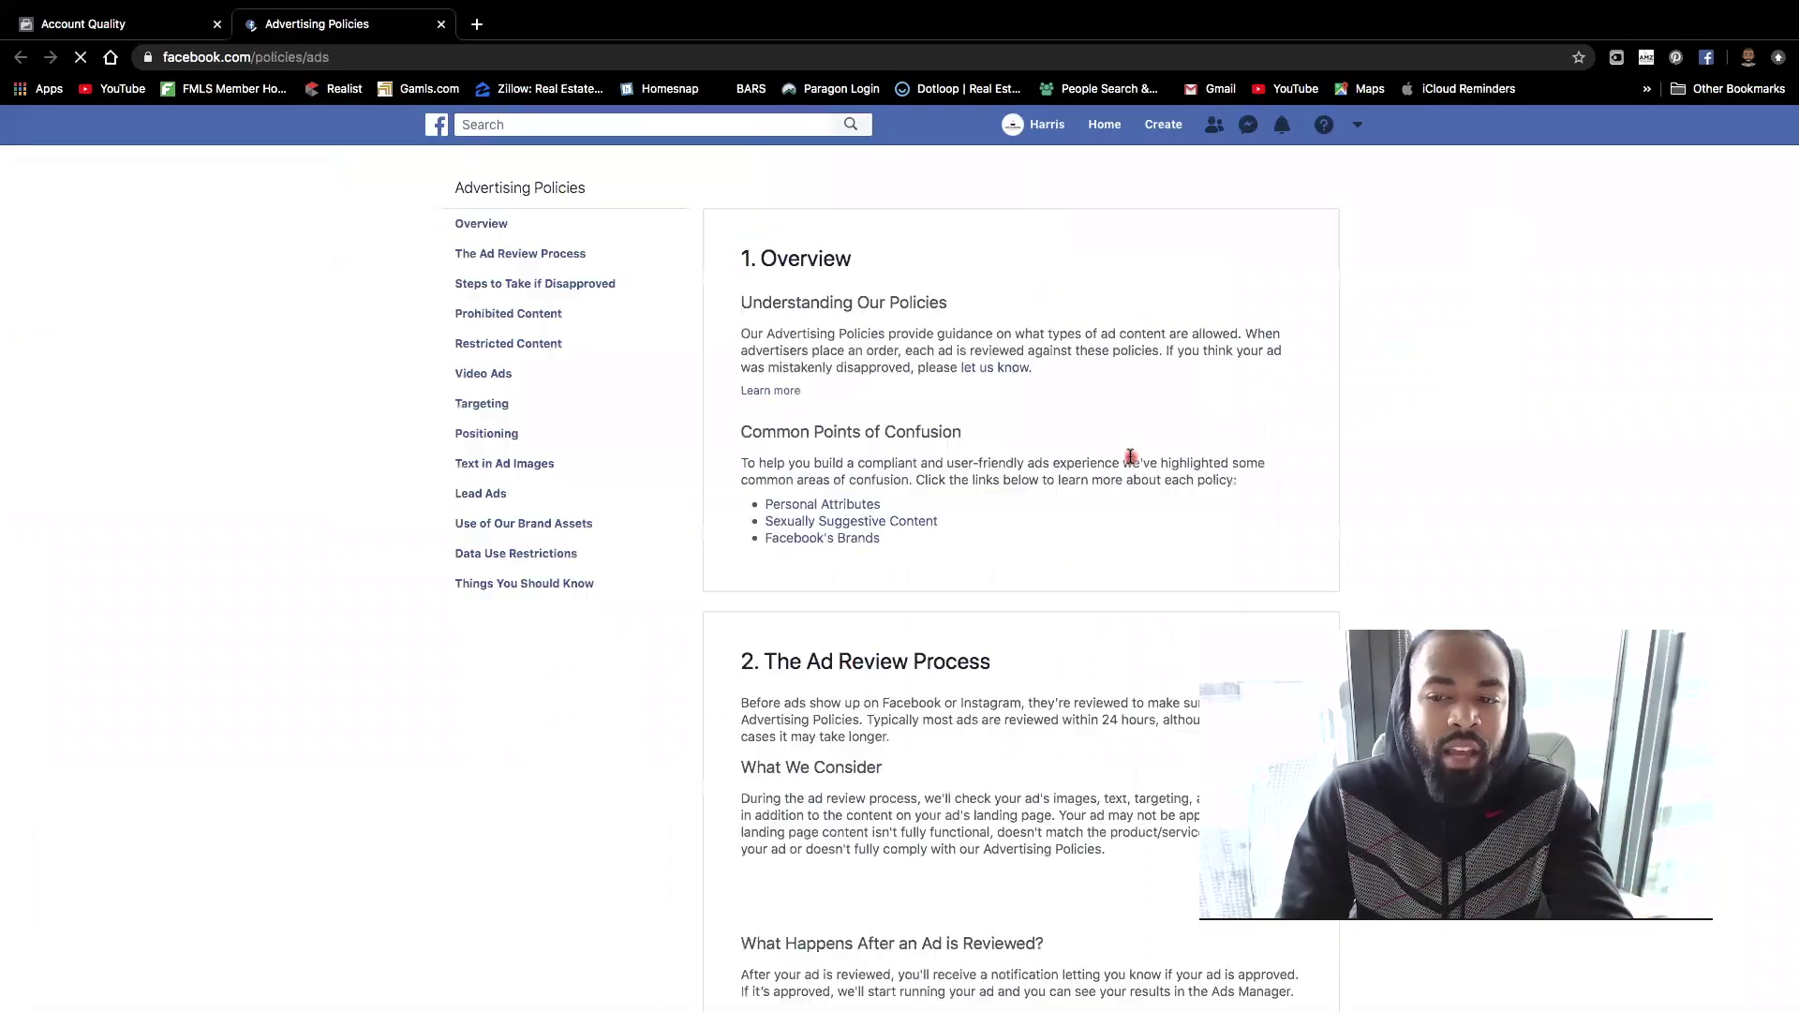
scroll(1132, 460, down, 20)
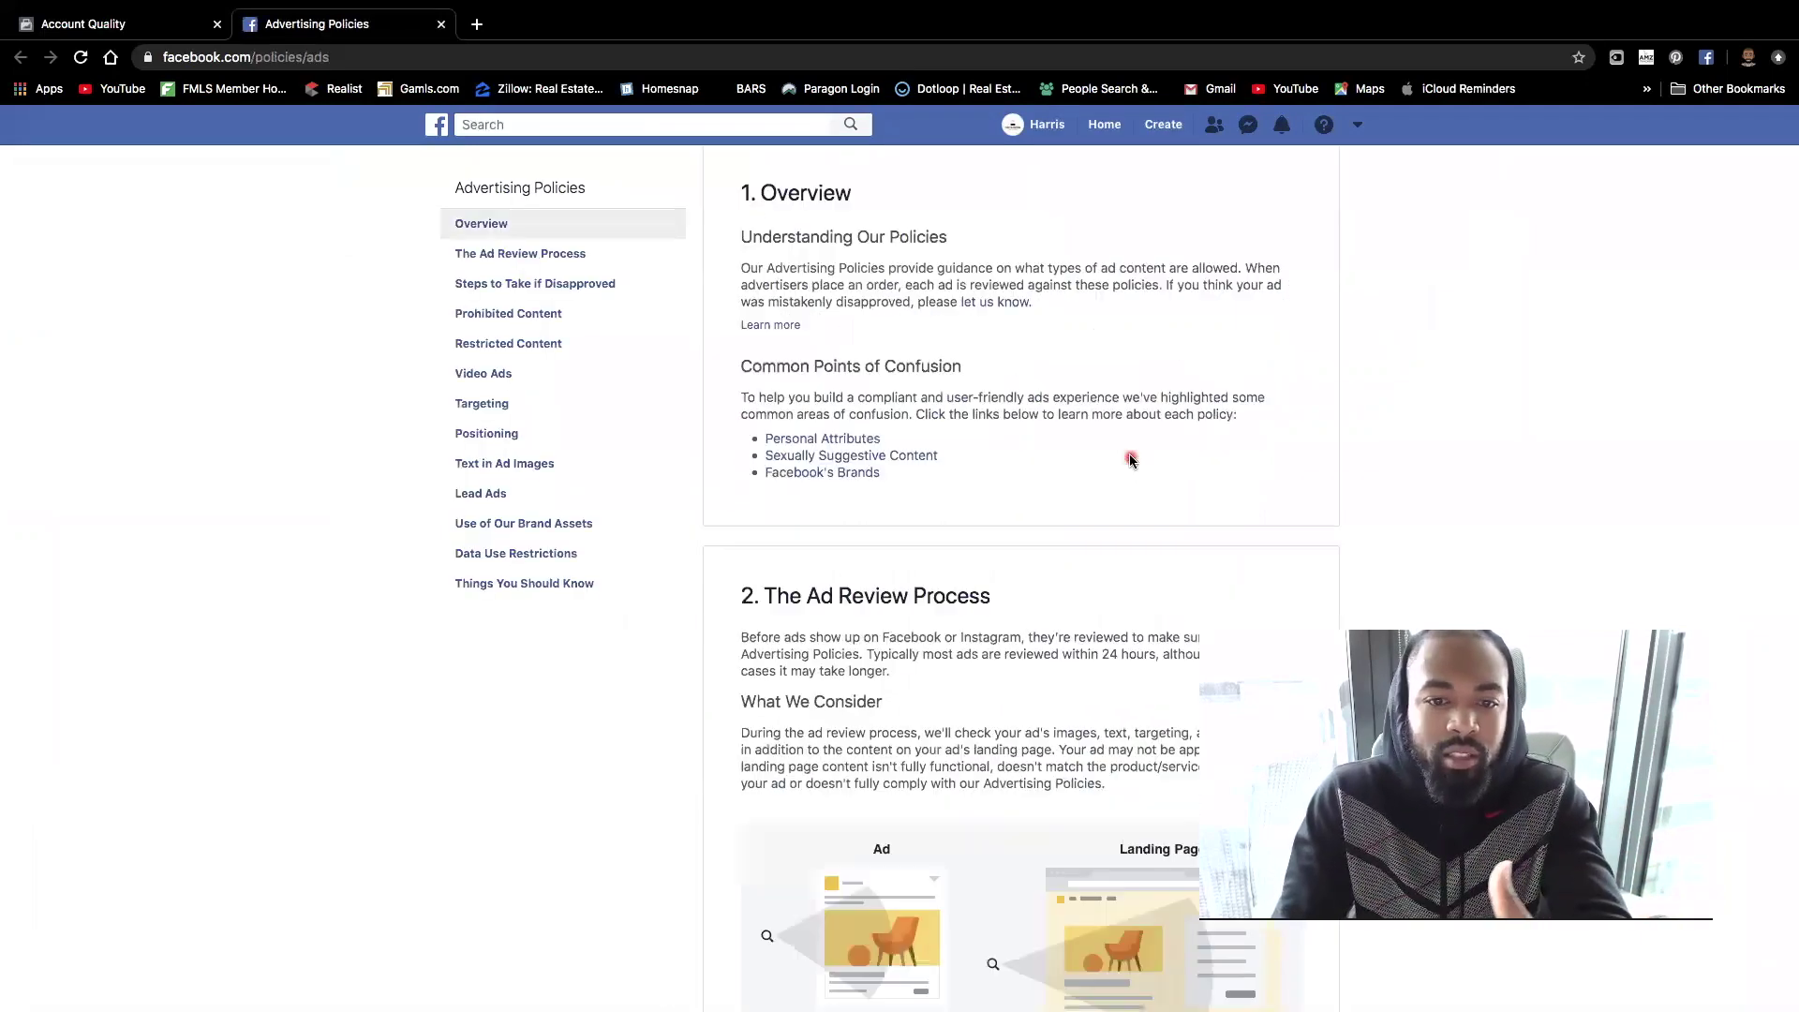
scroll(1132, 460, down, 13)
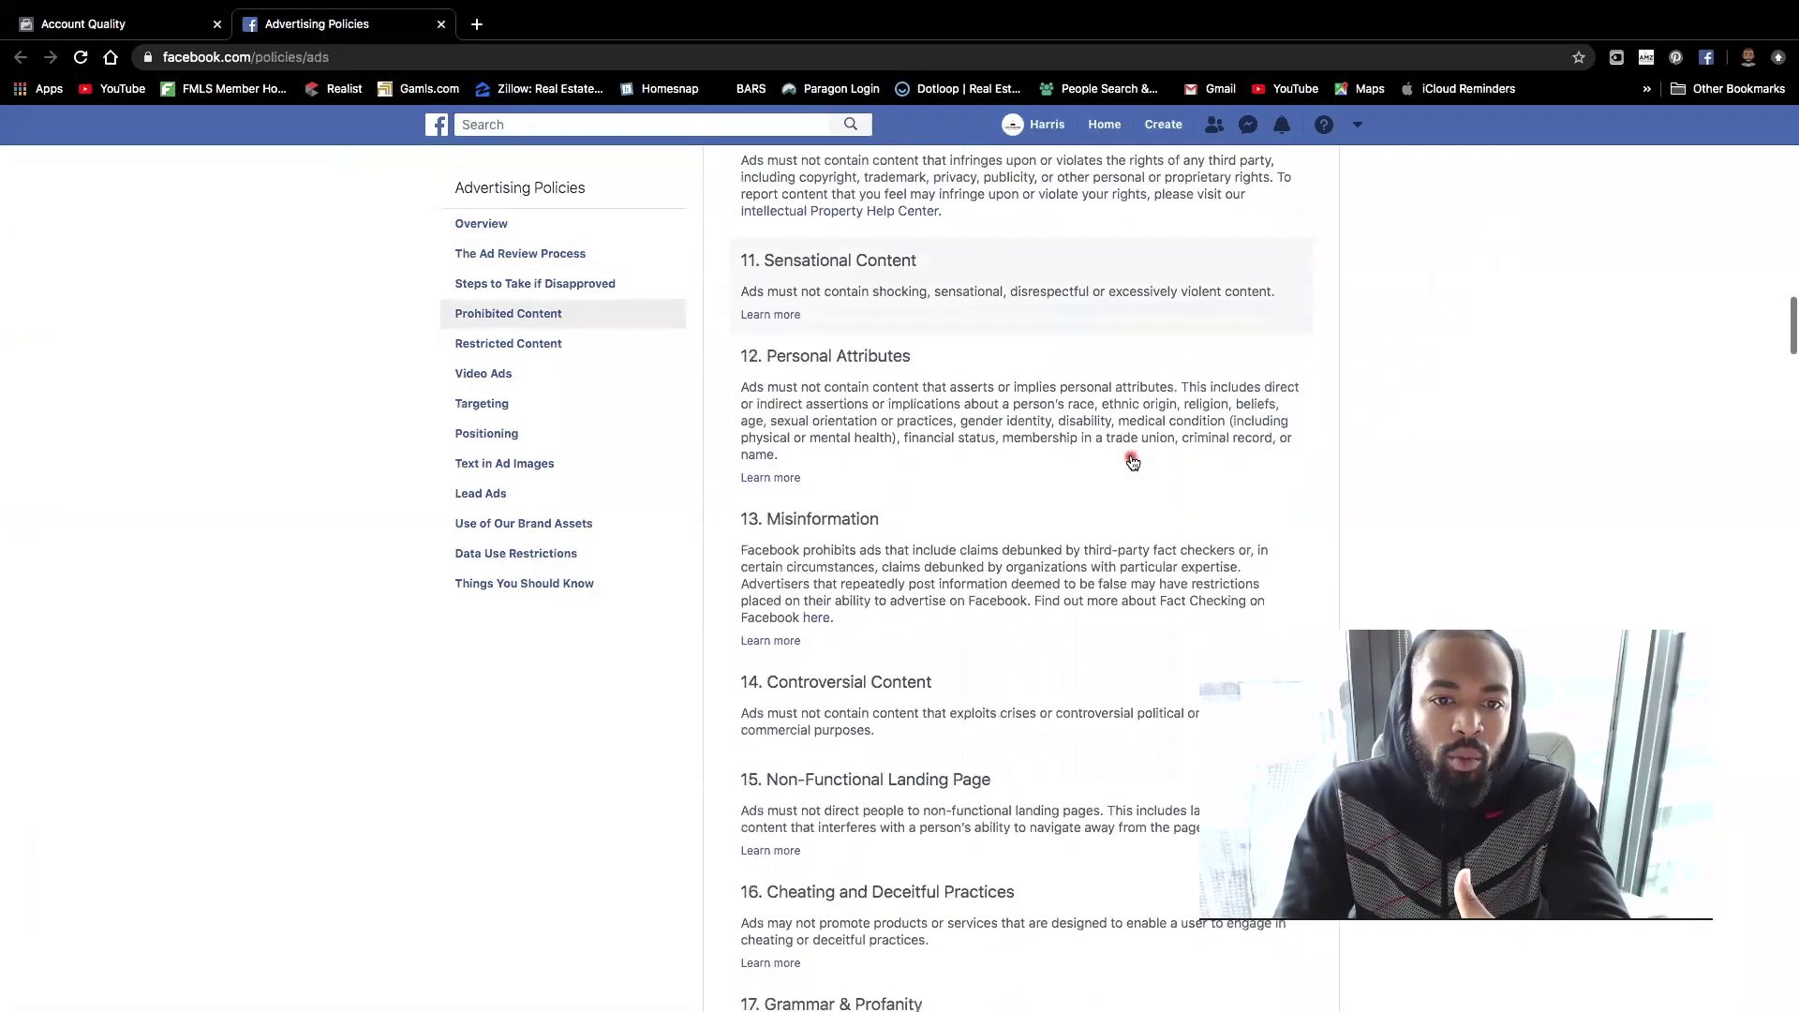
scroll(1132, 460, down, 6)
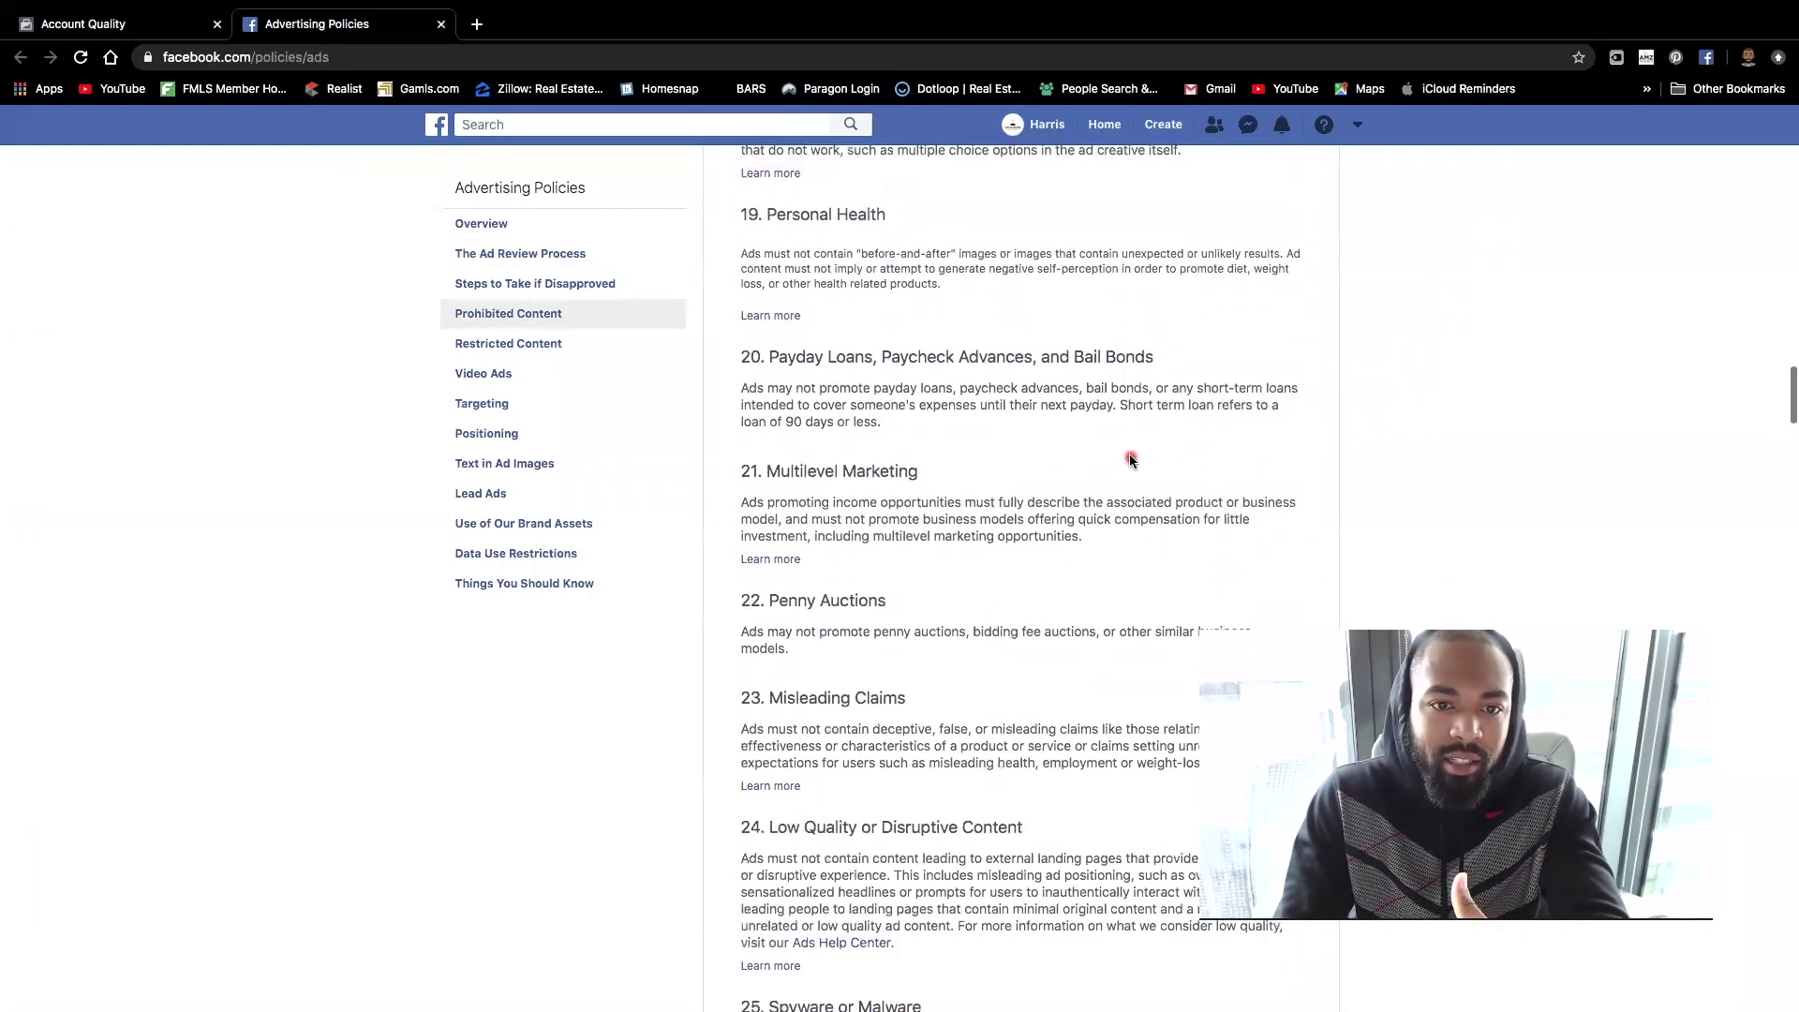
scroll(1131, 459, down, 3)
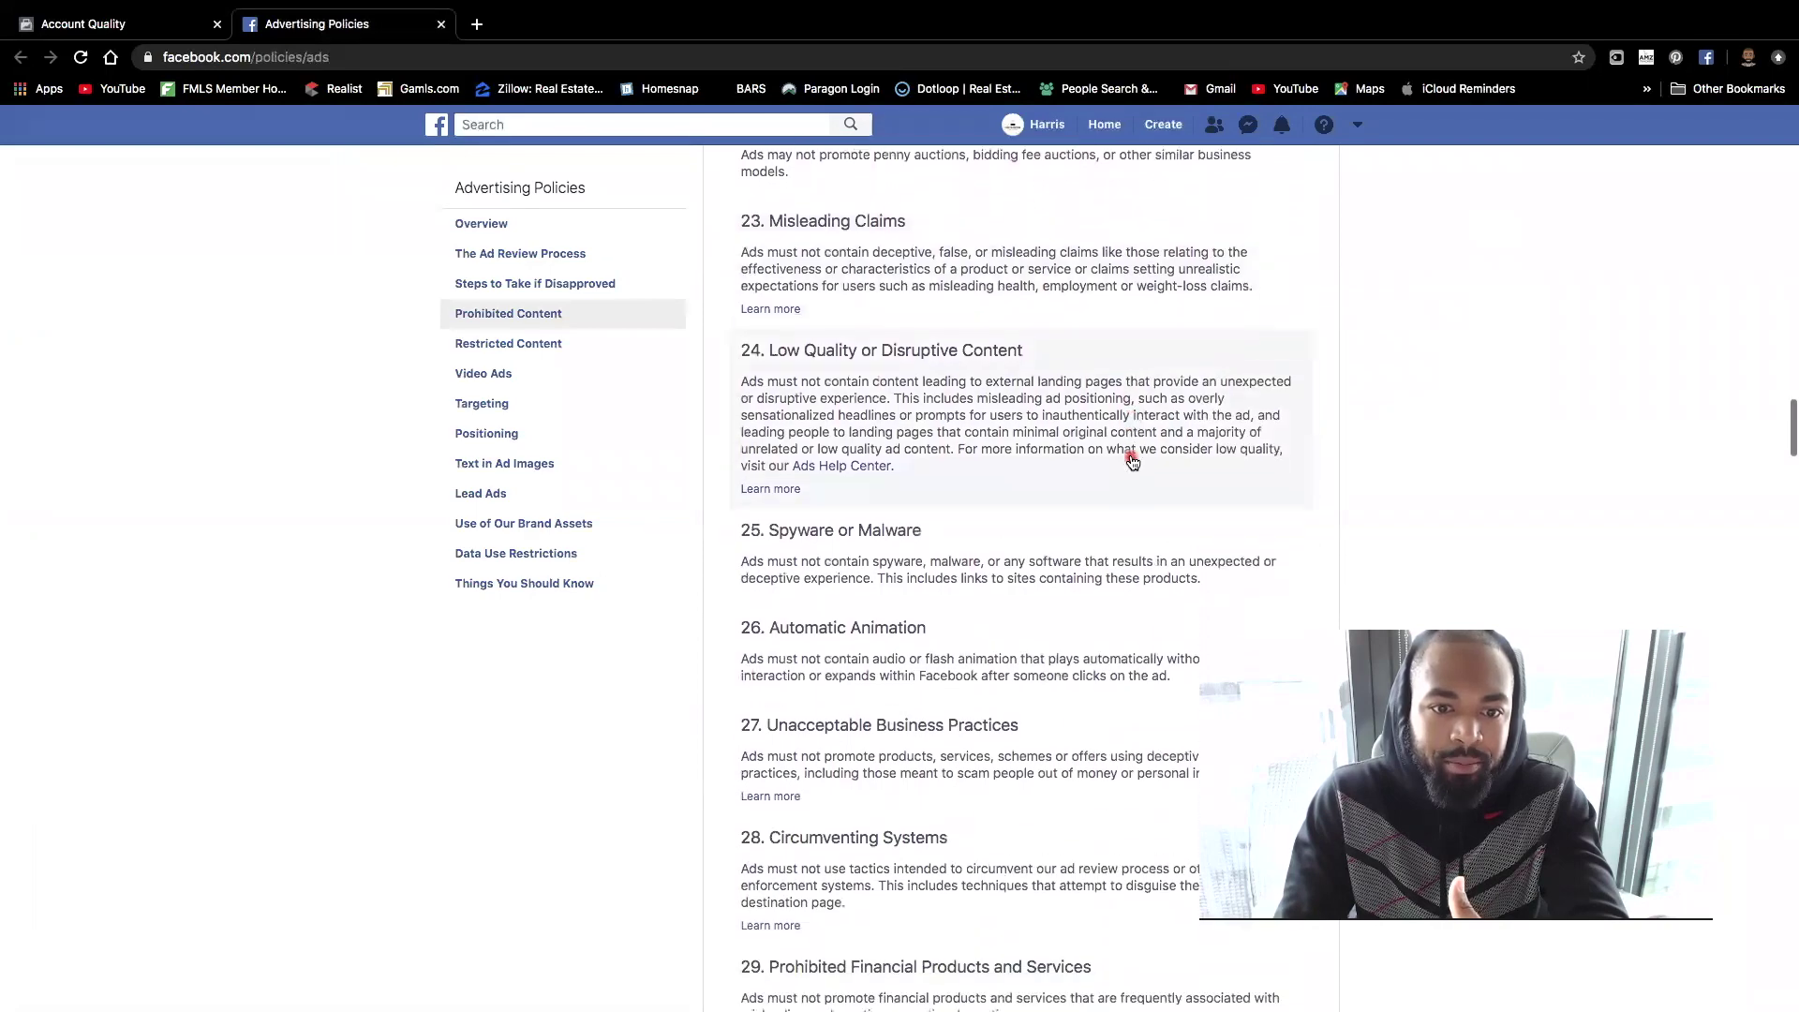
scroll(1131, 459, up, 6)
scroll(1131, 459, up, 5)
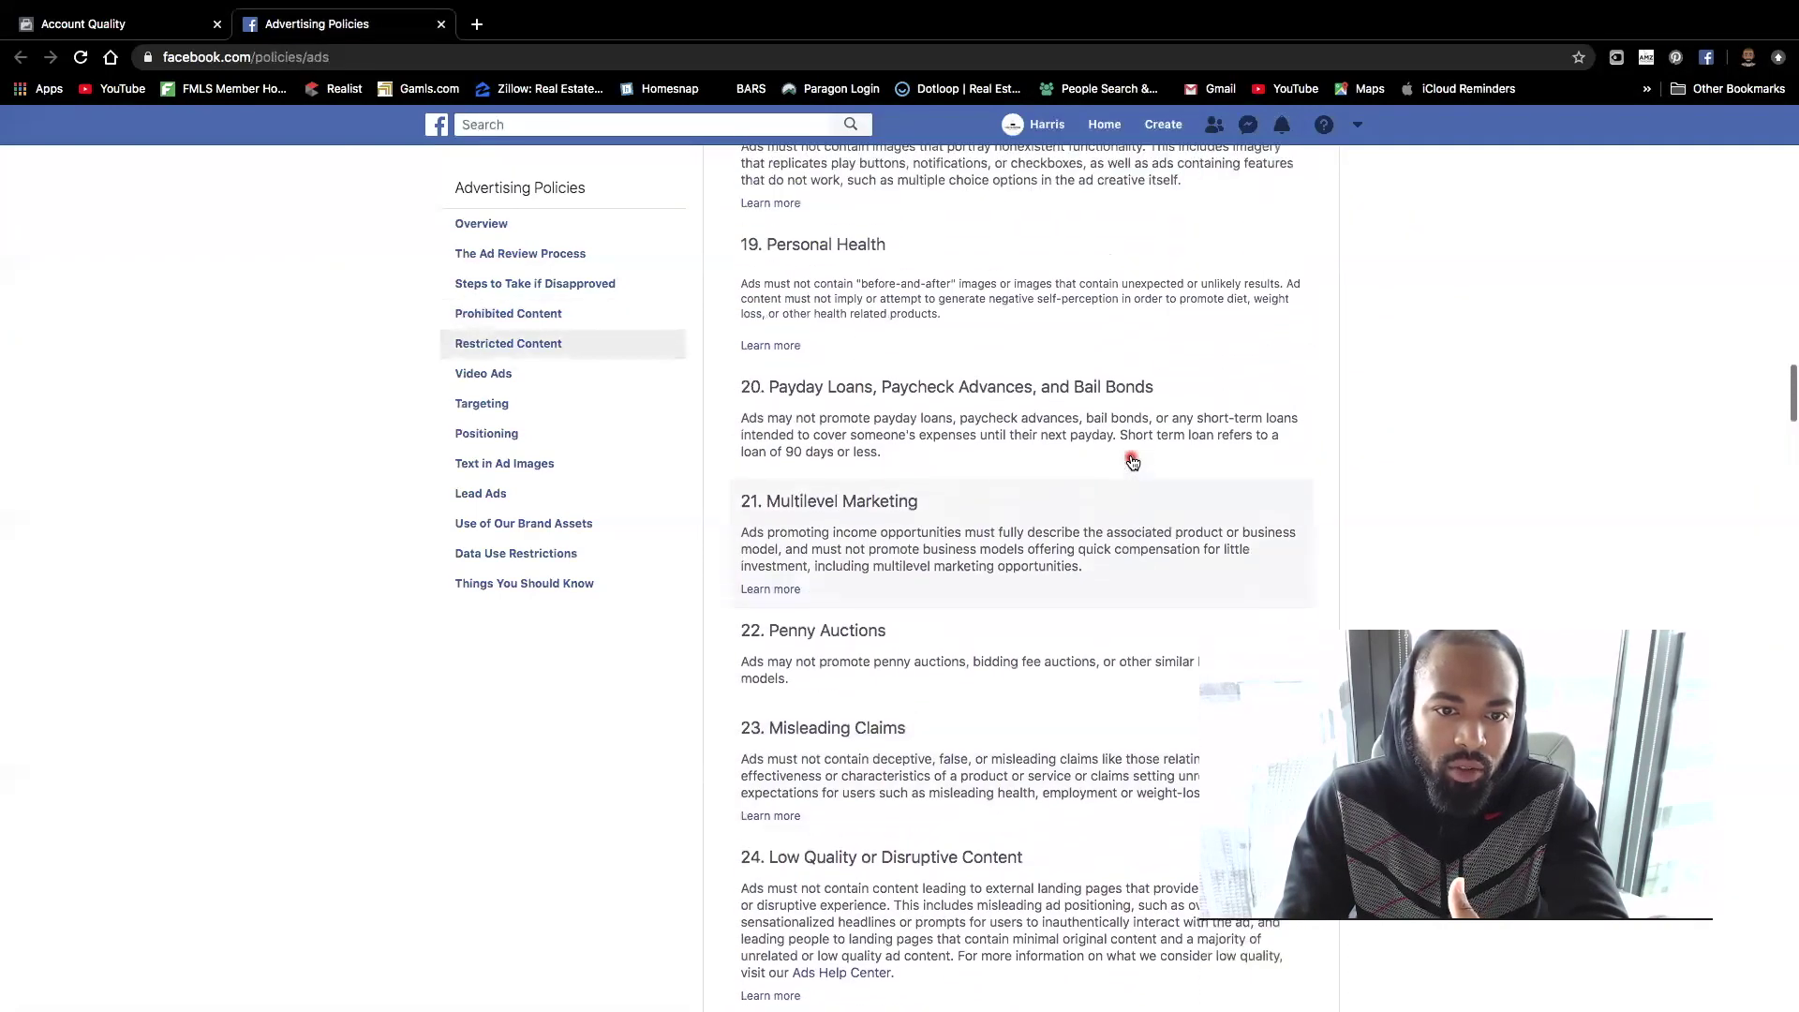
scroll(1097, 535, down, 3)
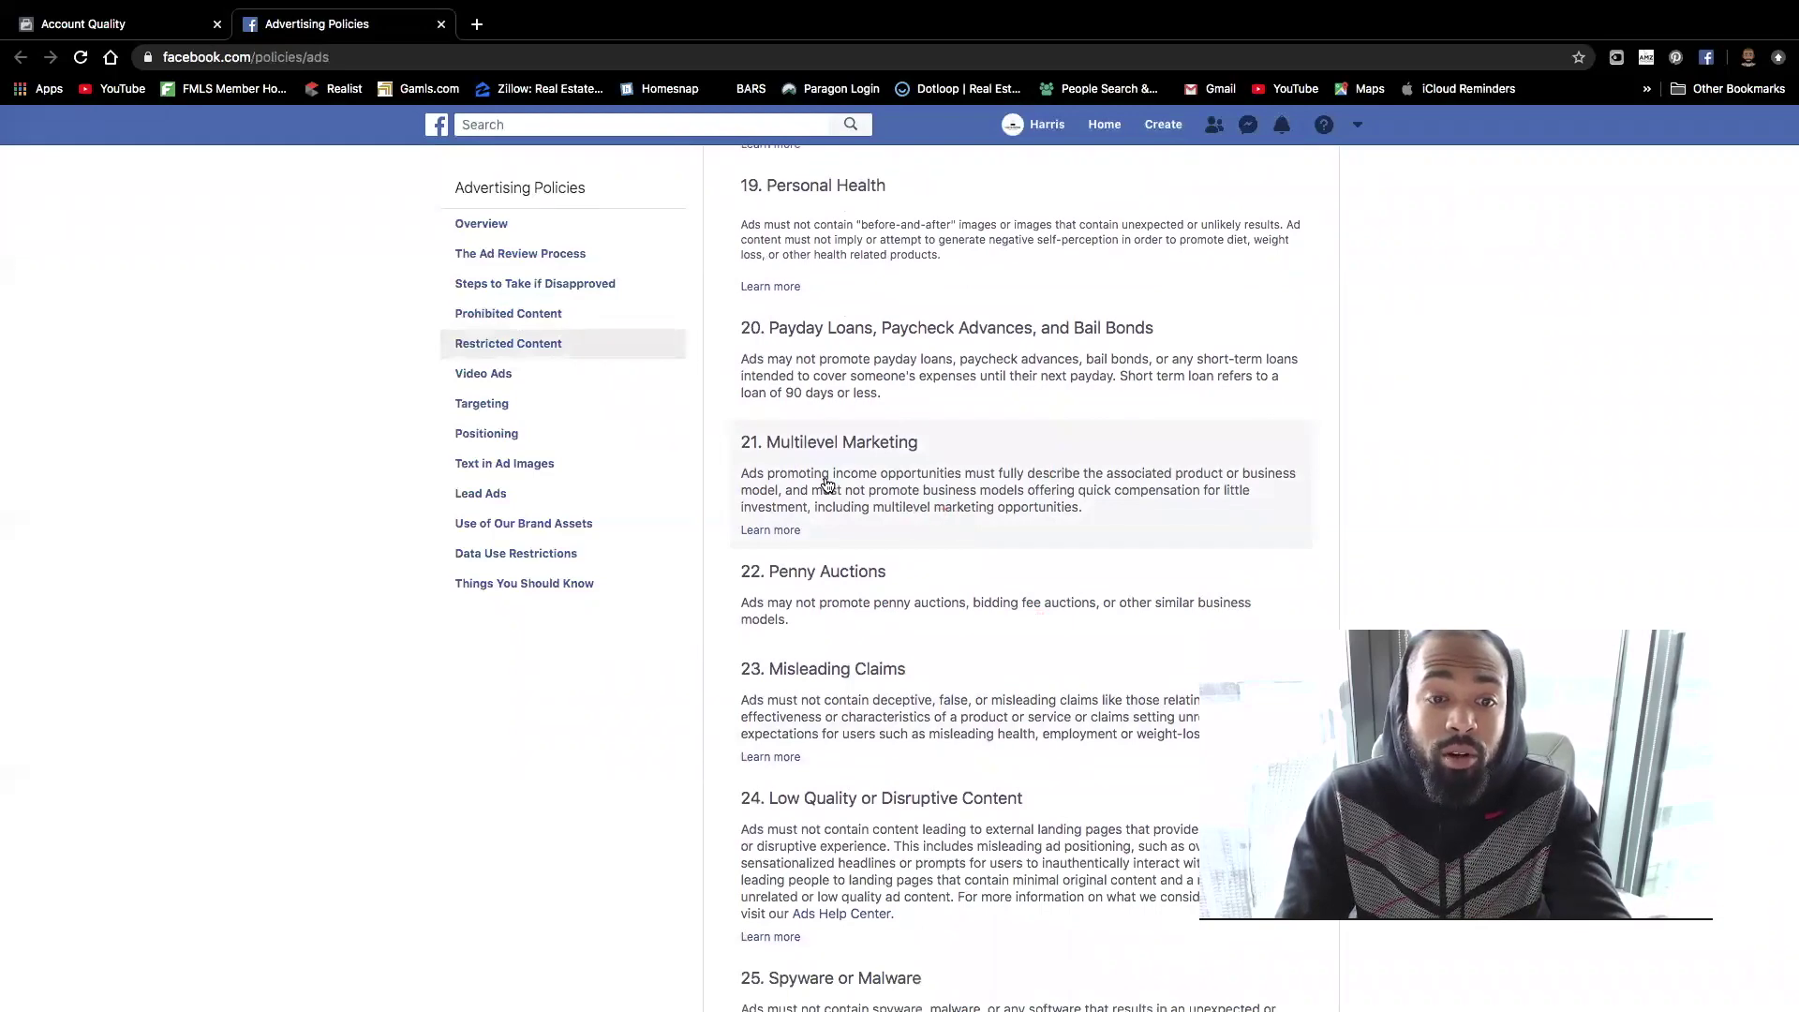
scroll(828, 475, up, 5)
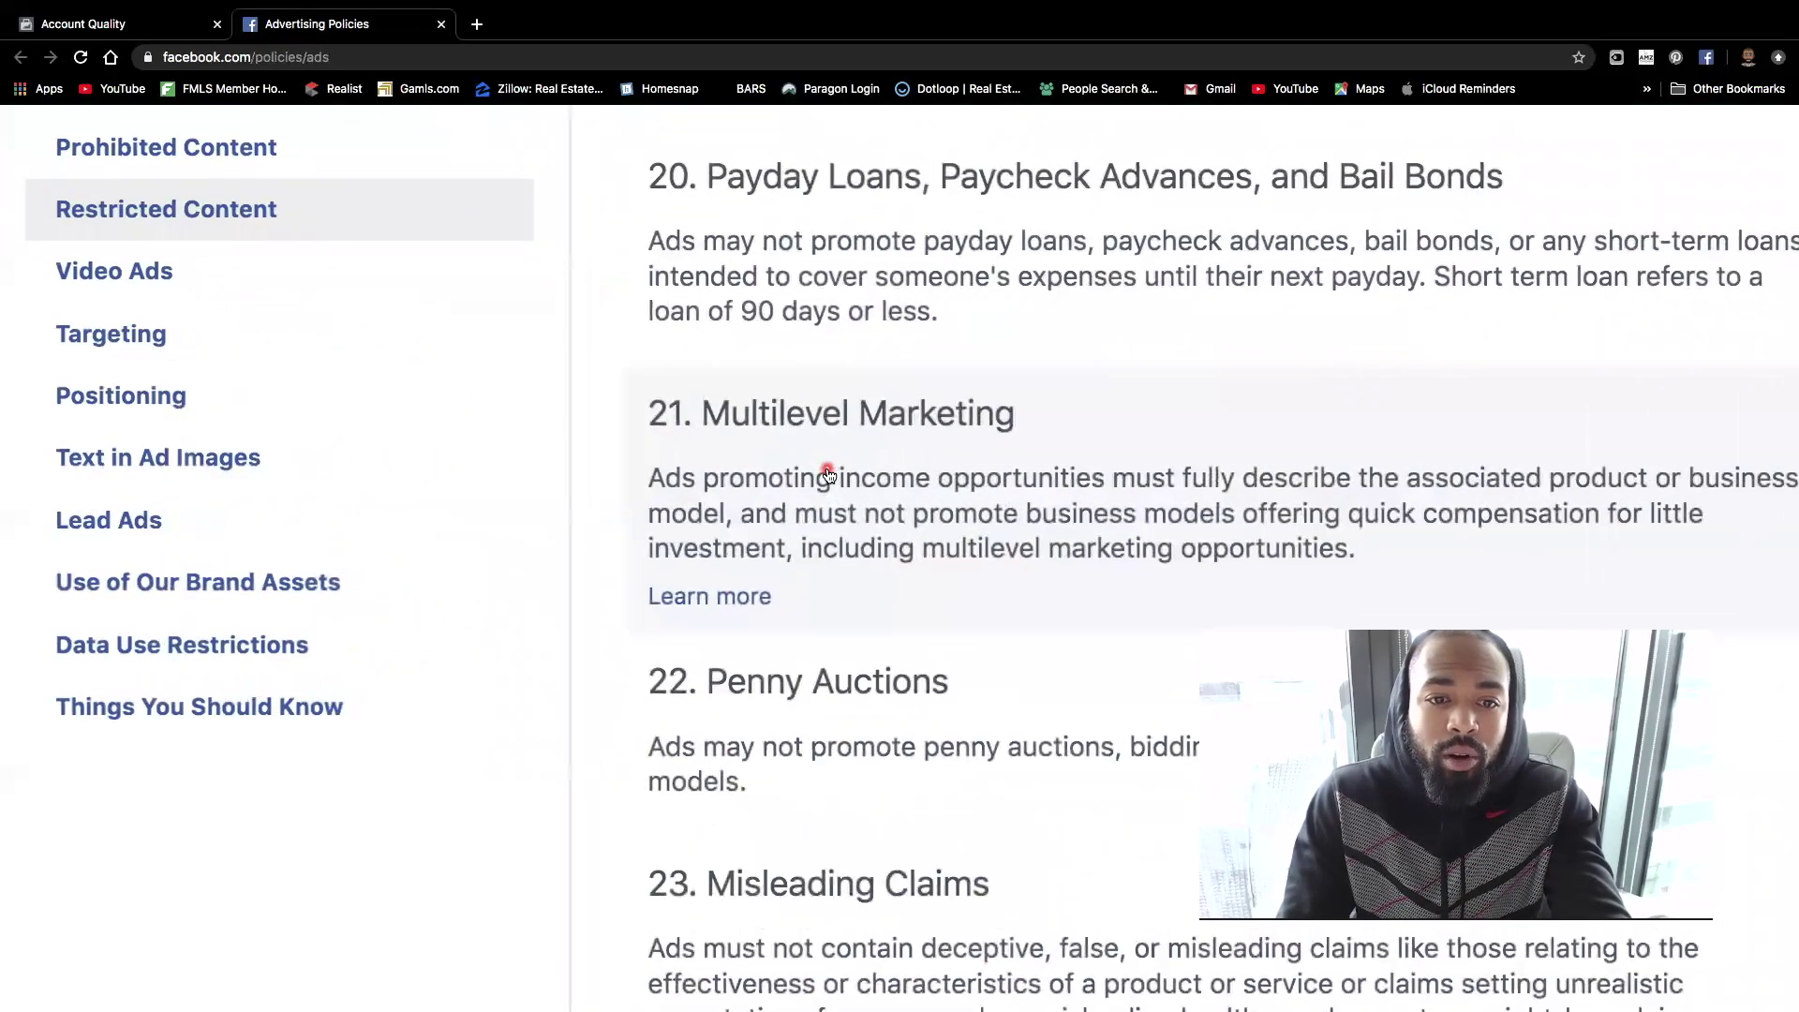
scroll(829, 475, right, 2)
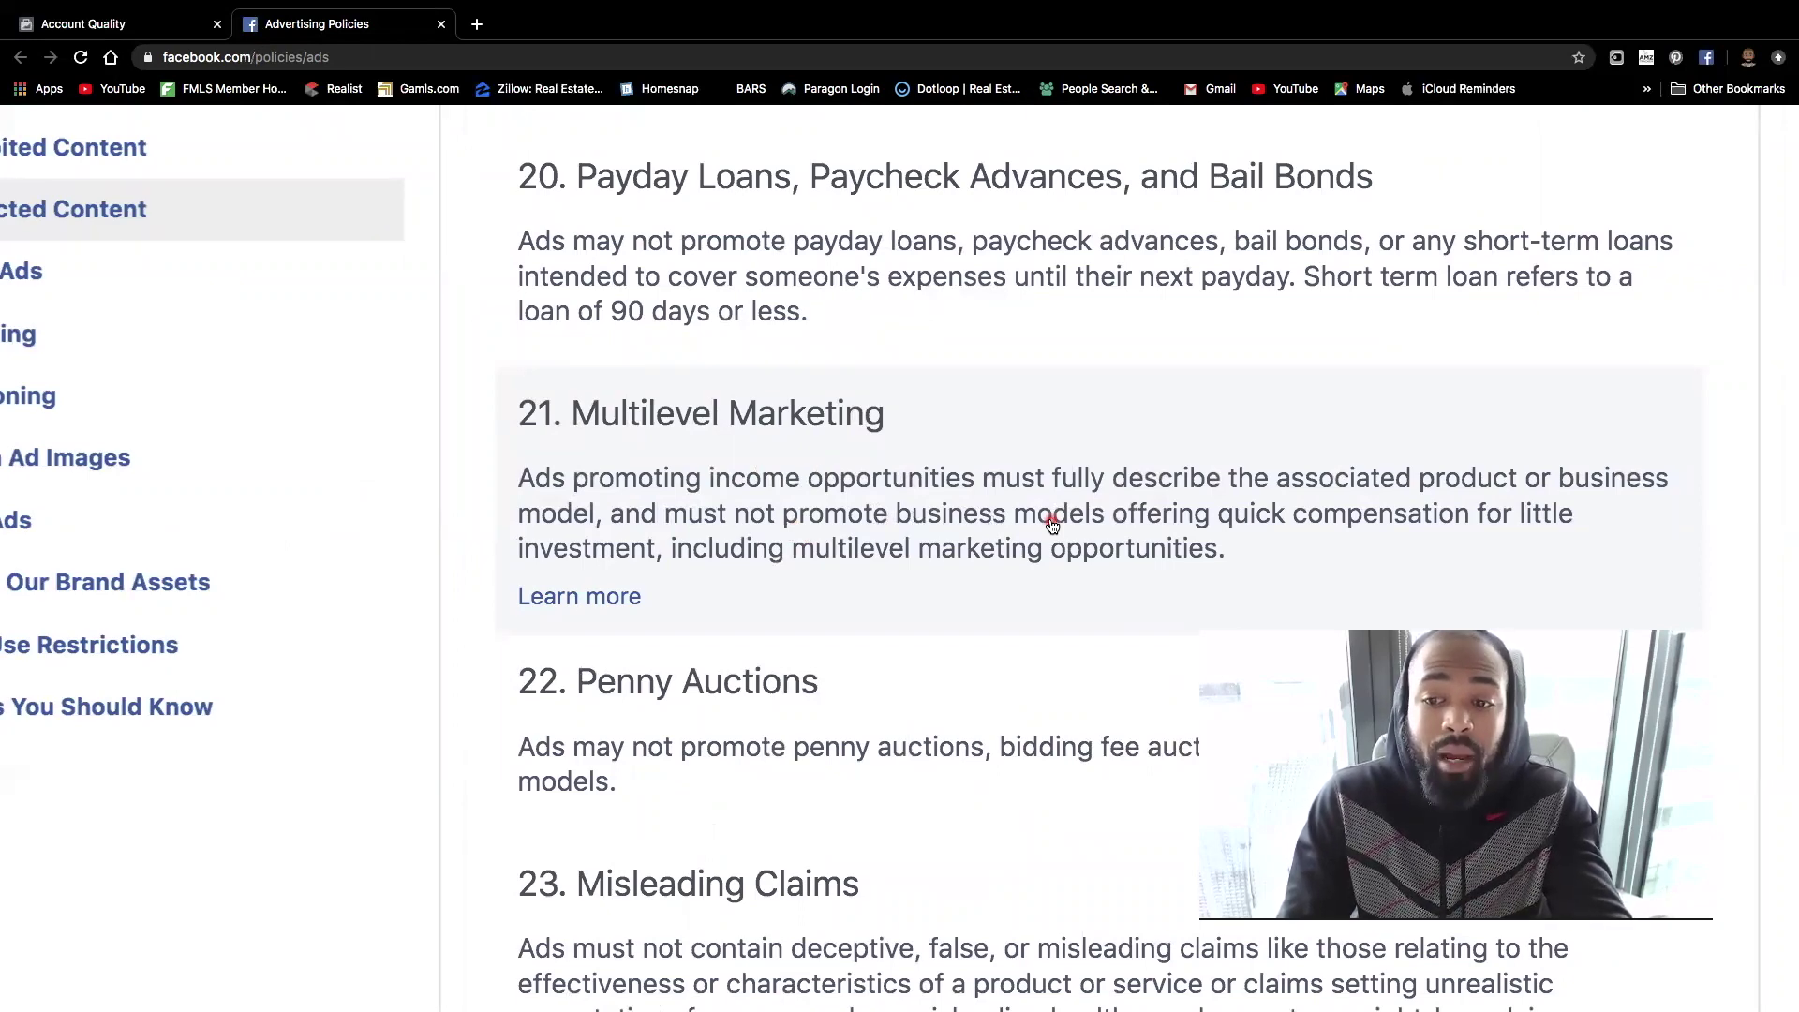
scroll(1053, 525, down, 5)
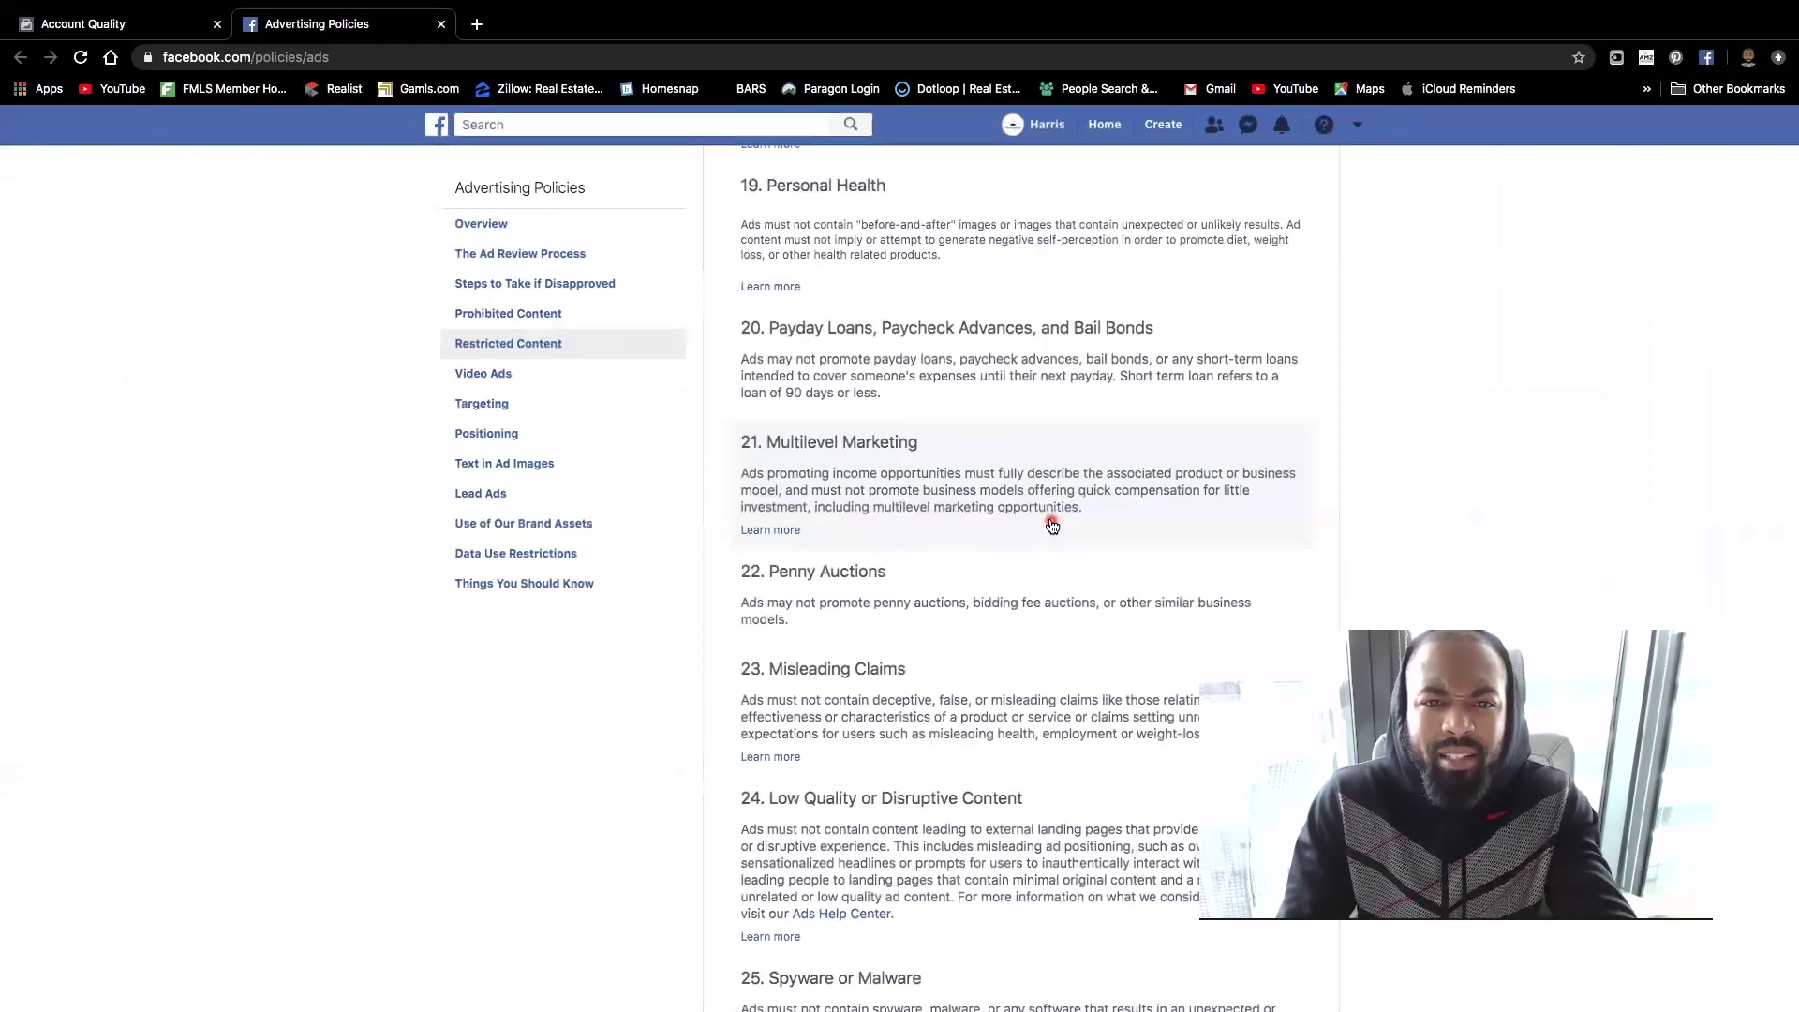
click(155, 30)
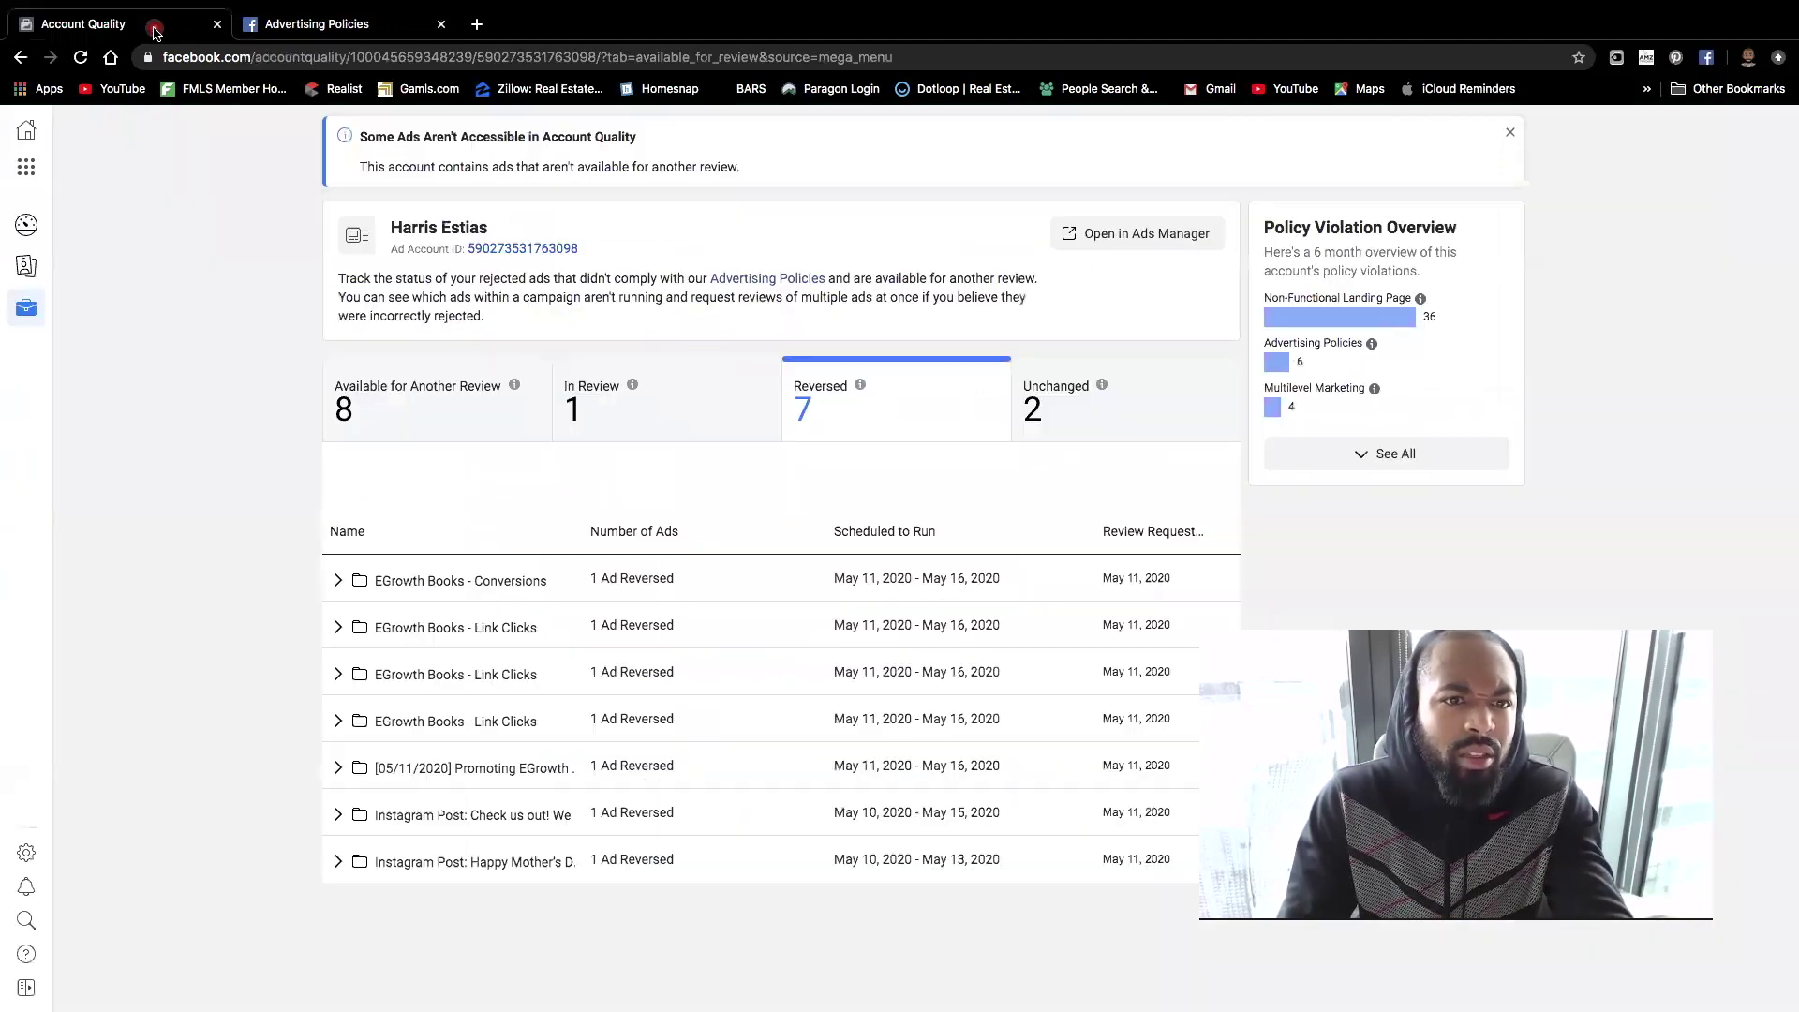
Expand the EGrowth Books - Conversions campaign and its child row to show the reversed ad.
click(338, 582)
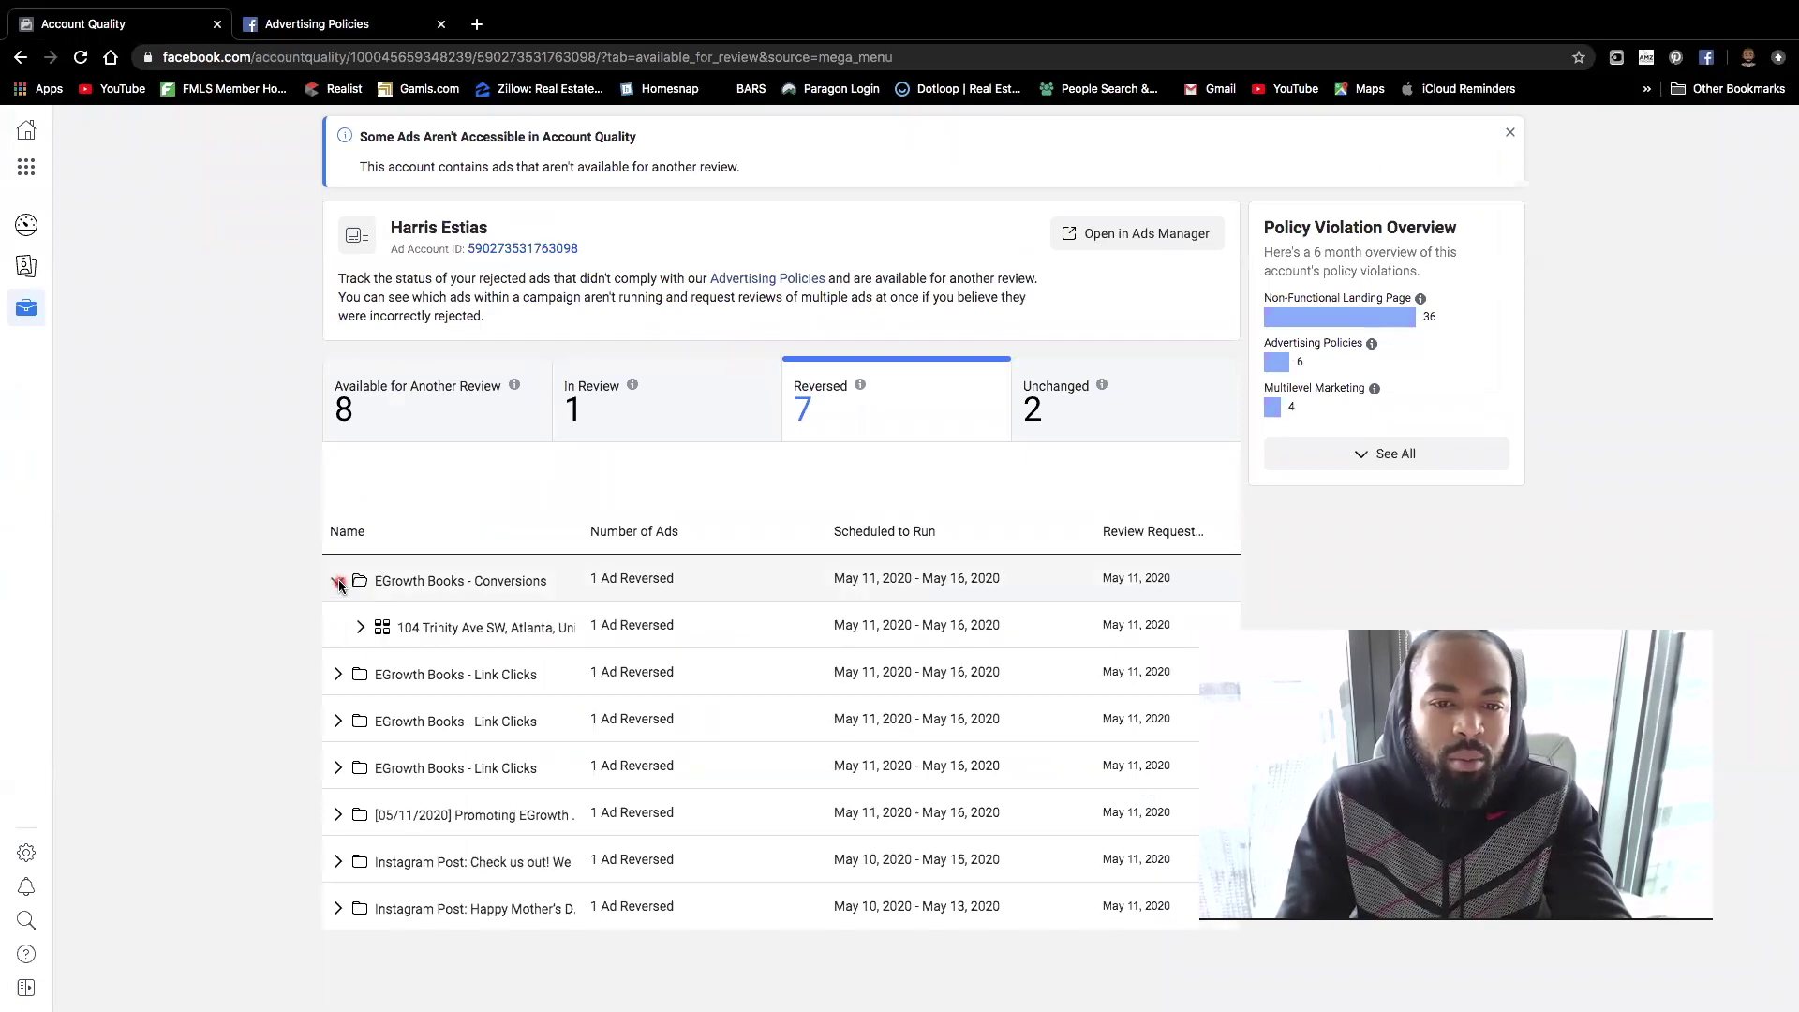
click(361, 629)
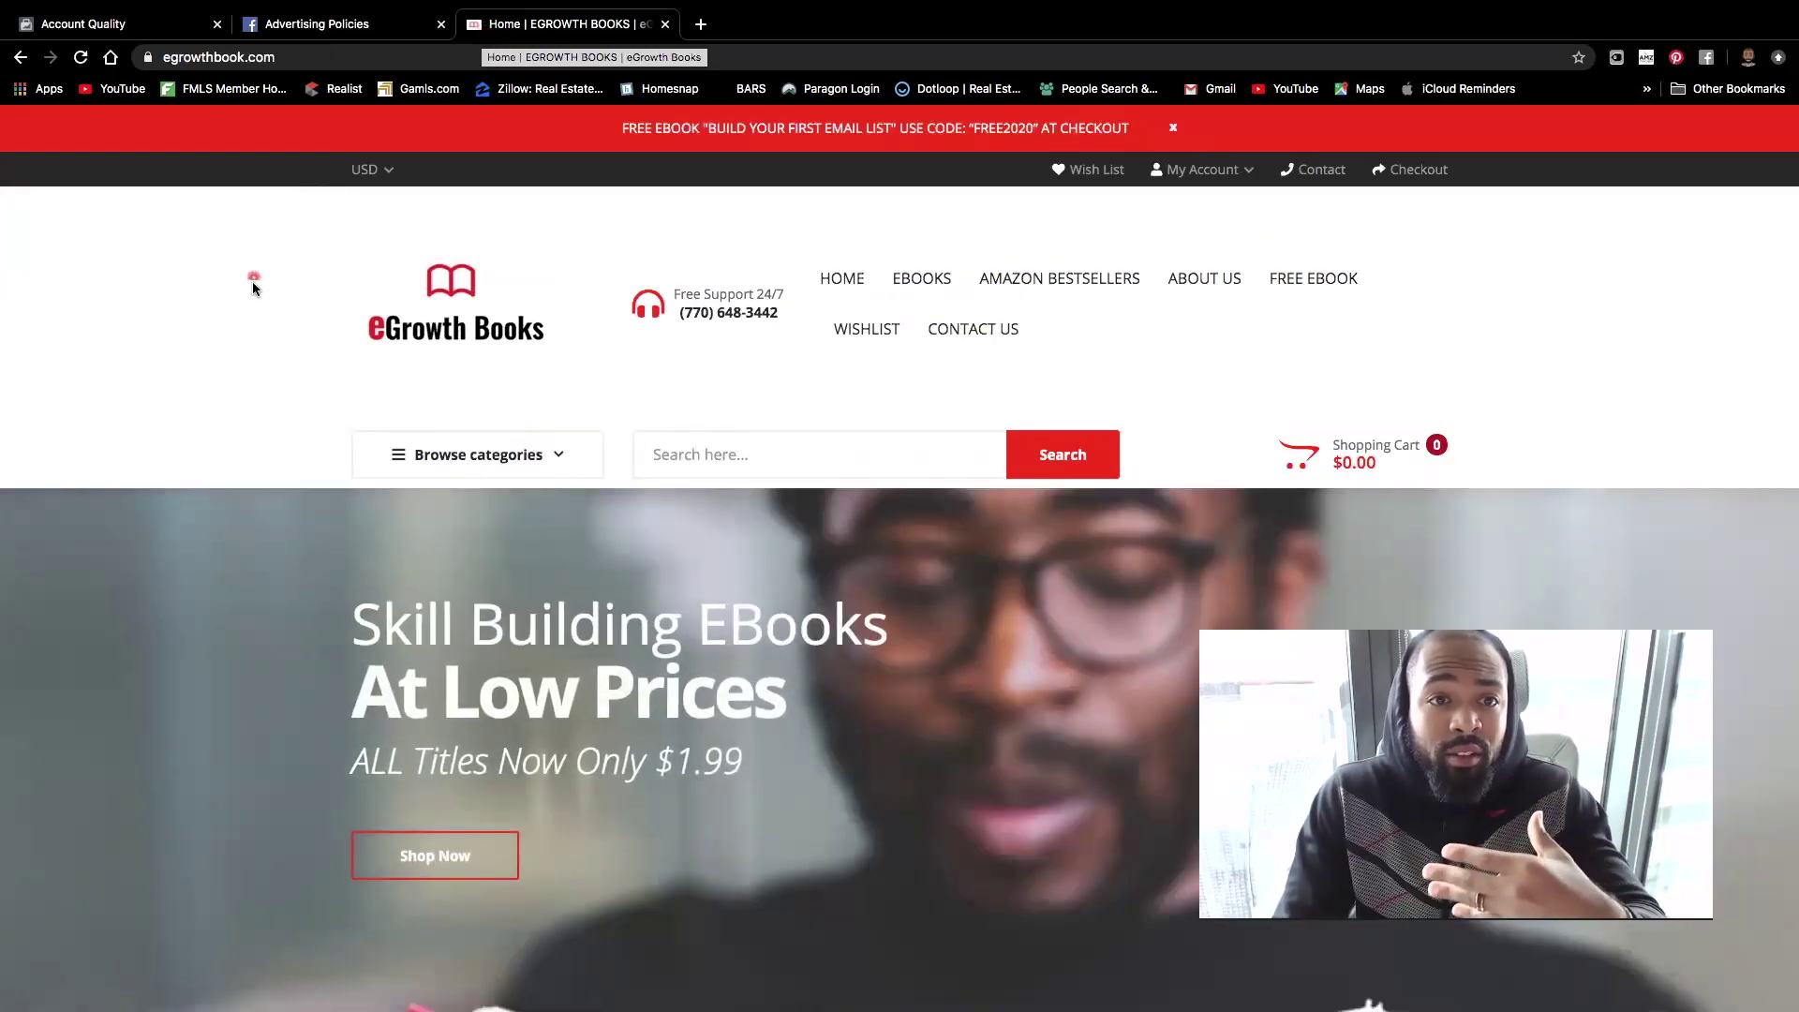
Open the Real Estate Investing ebook's product page on egrowthbook.com.
scroll(253, 289, down, 10)
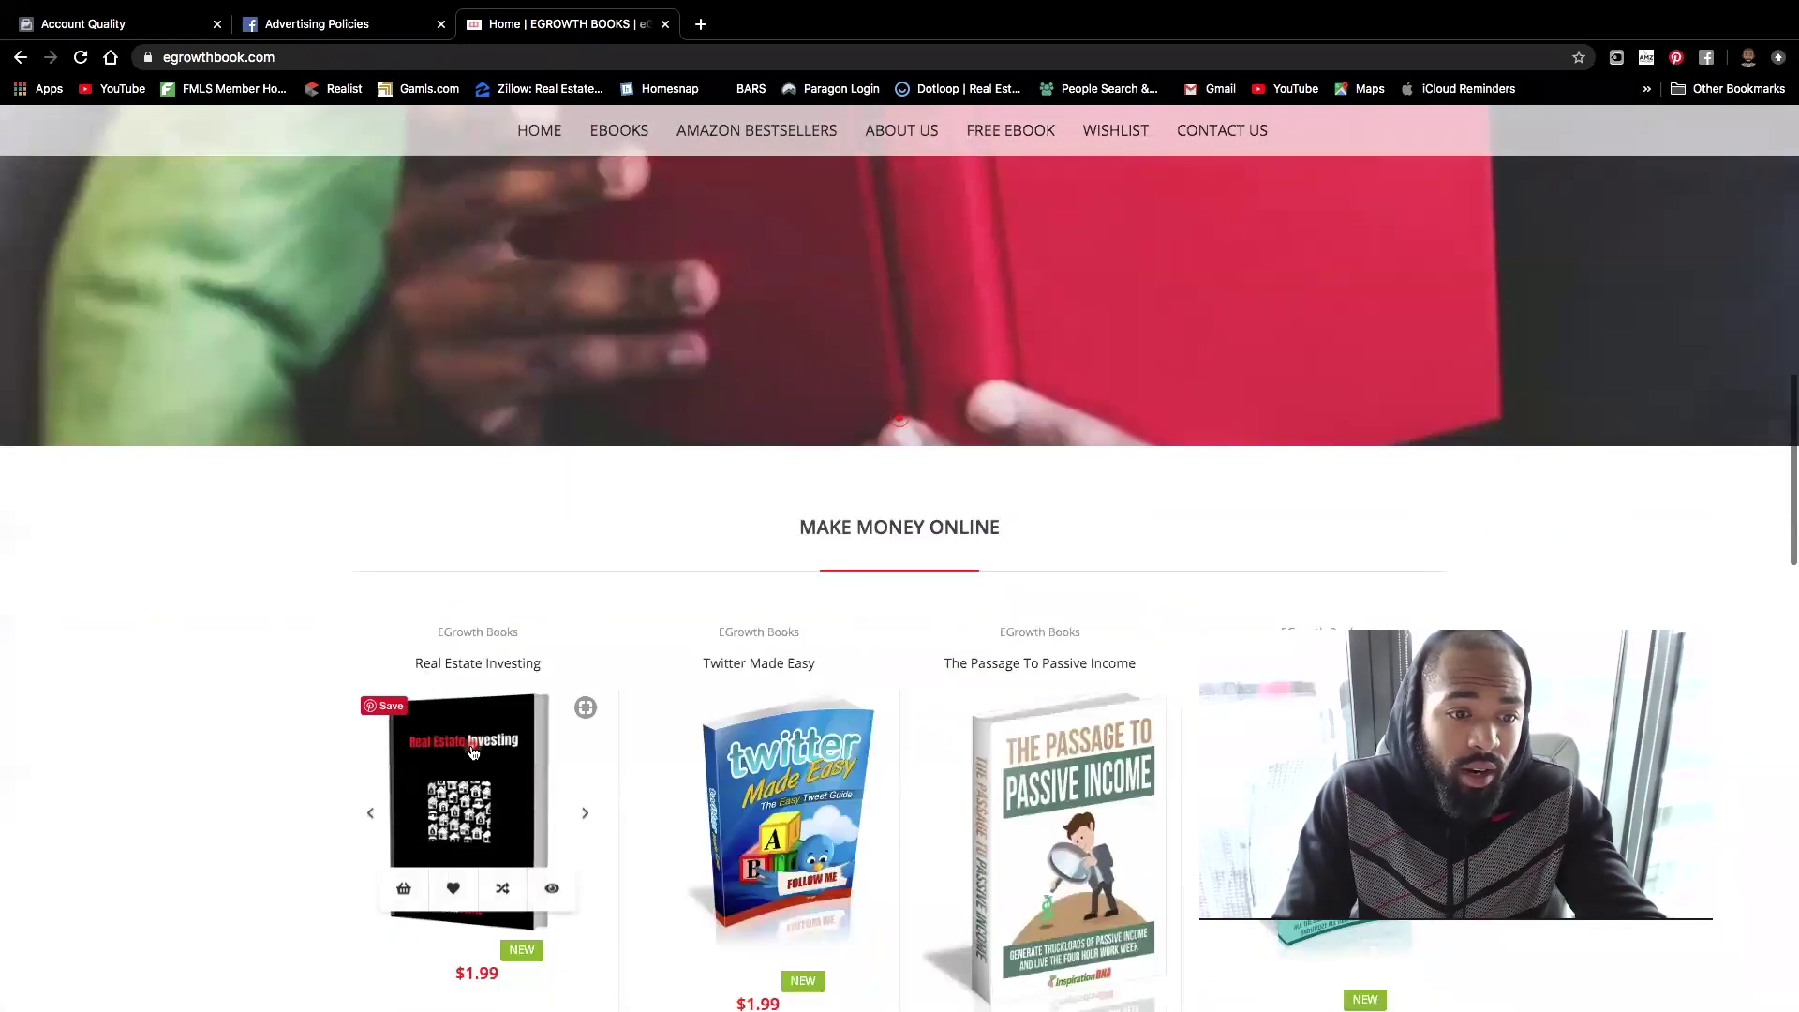
click(473, 752)
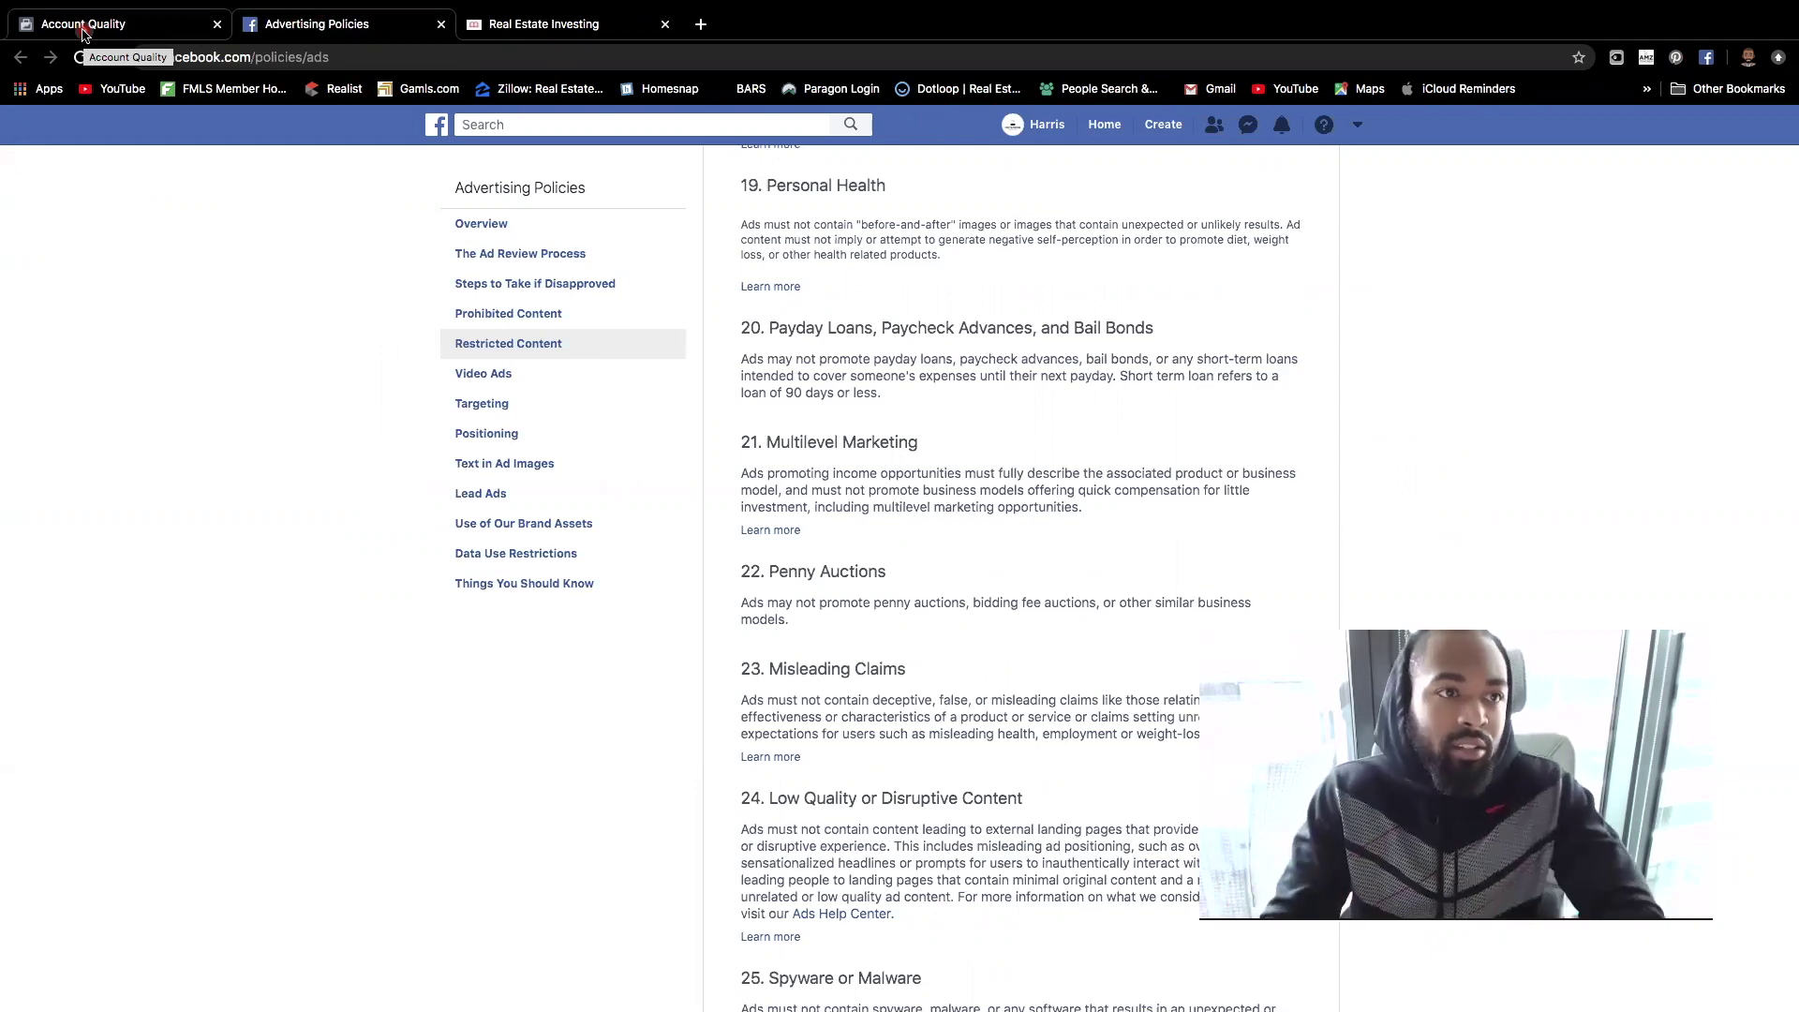
Switch back to the Account Quality tab with the expanded EGrowth Books reversed ad.
click(83, 30)
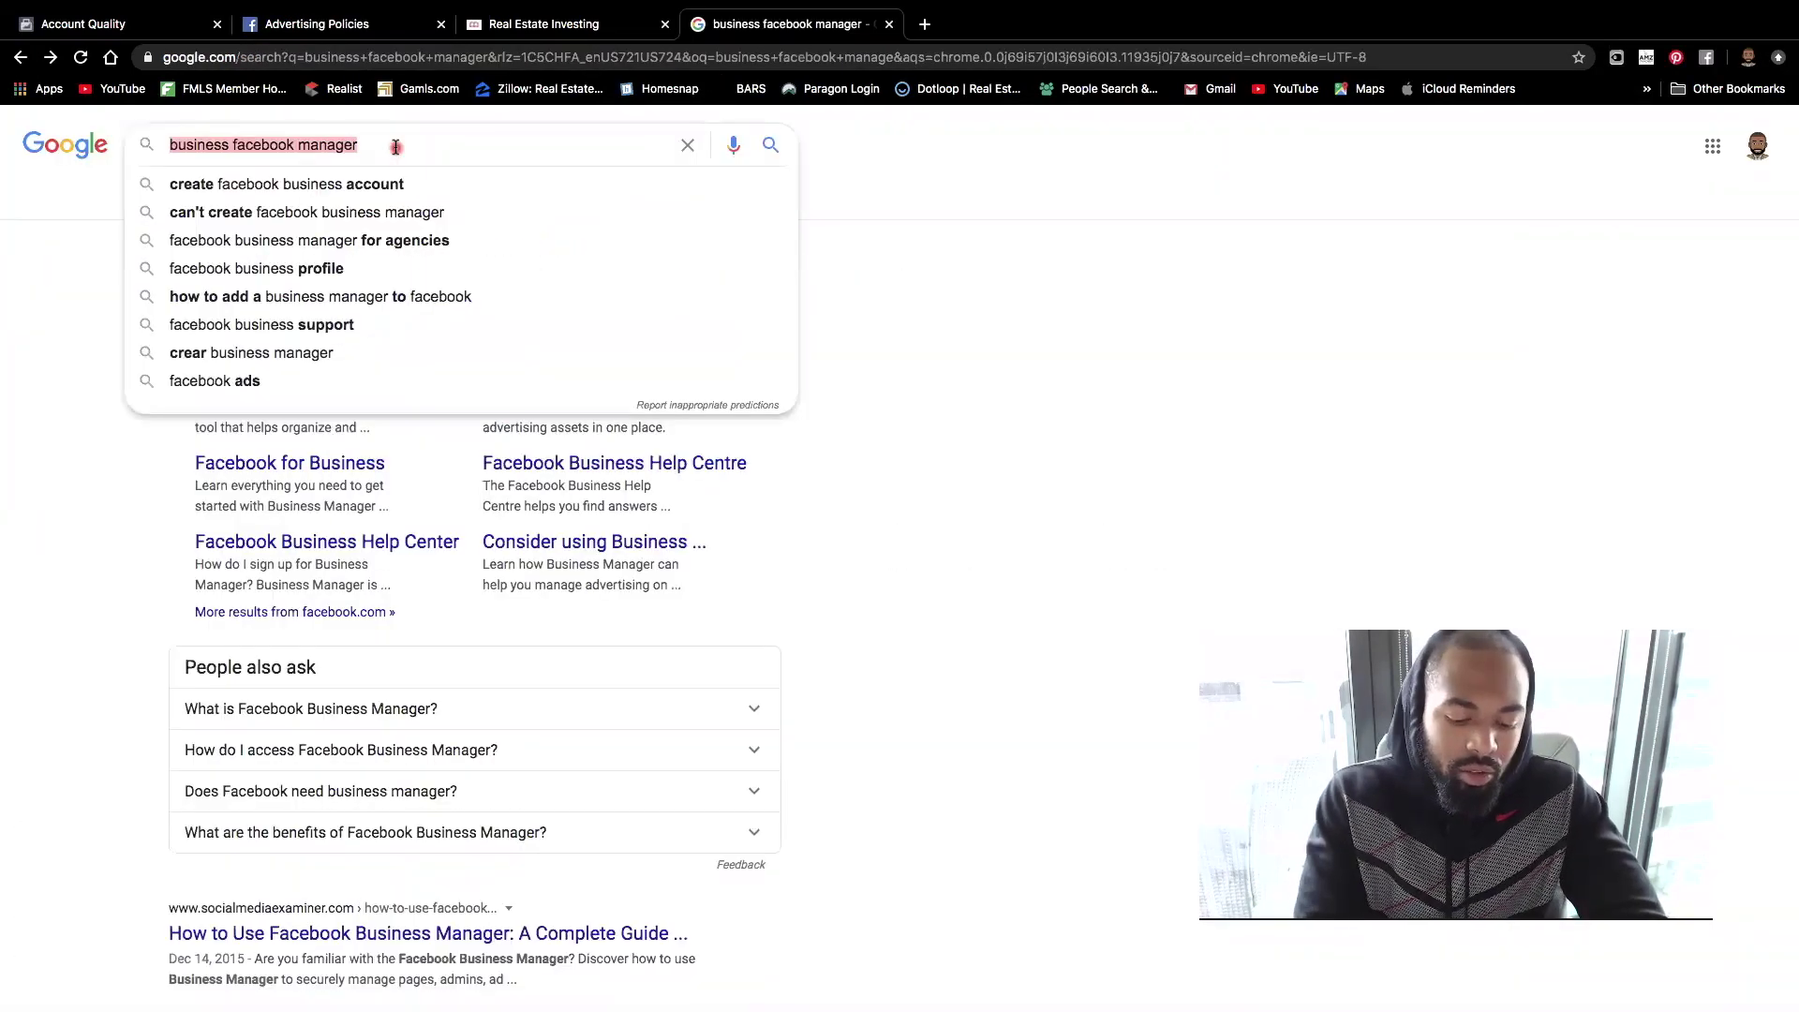
Search Google for the Facebook Business Help Center and open it.
text(facebook)
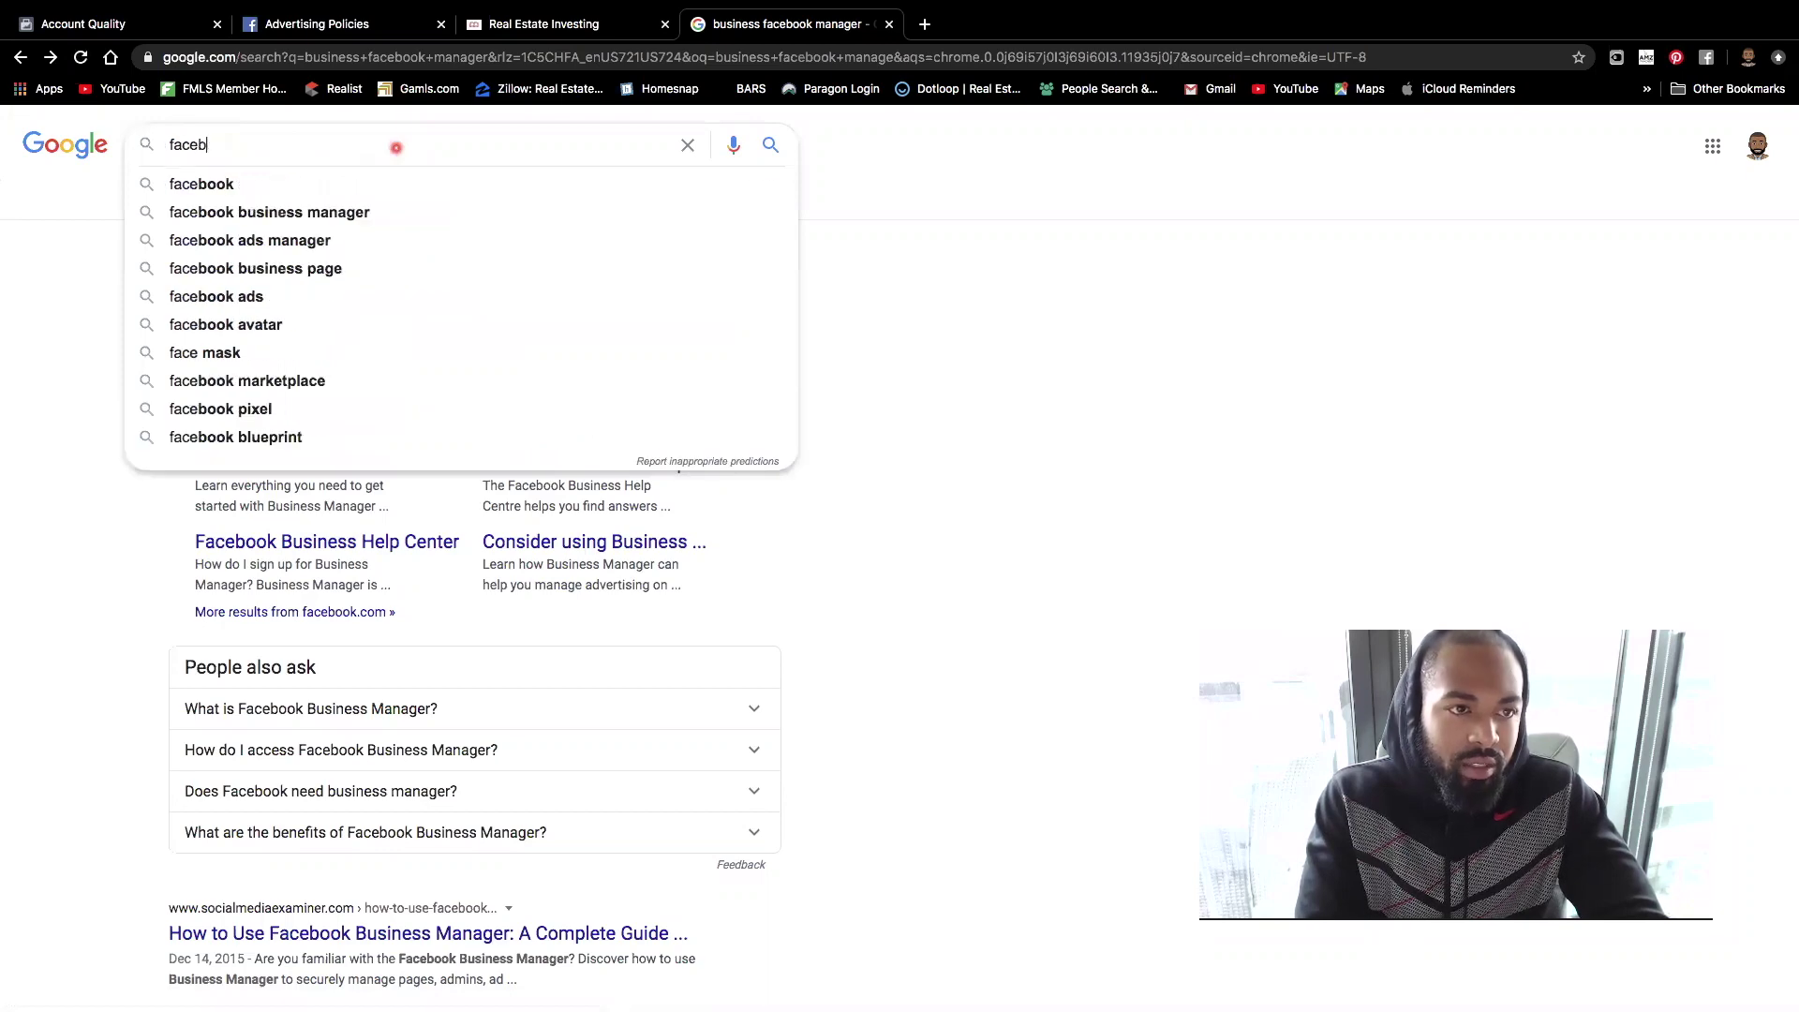
click(403, 185)
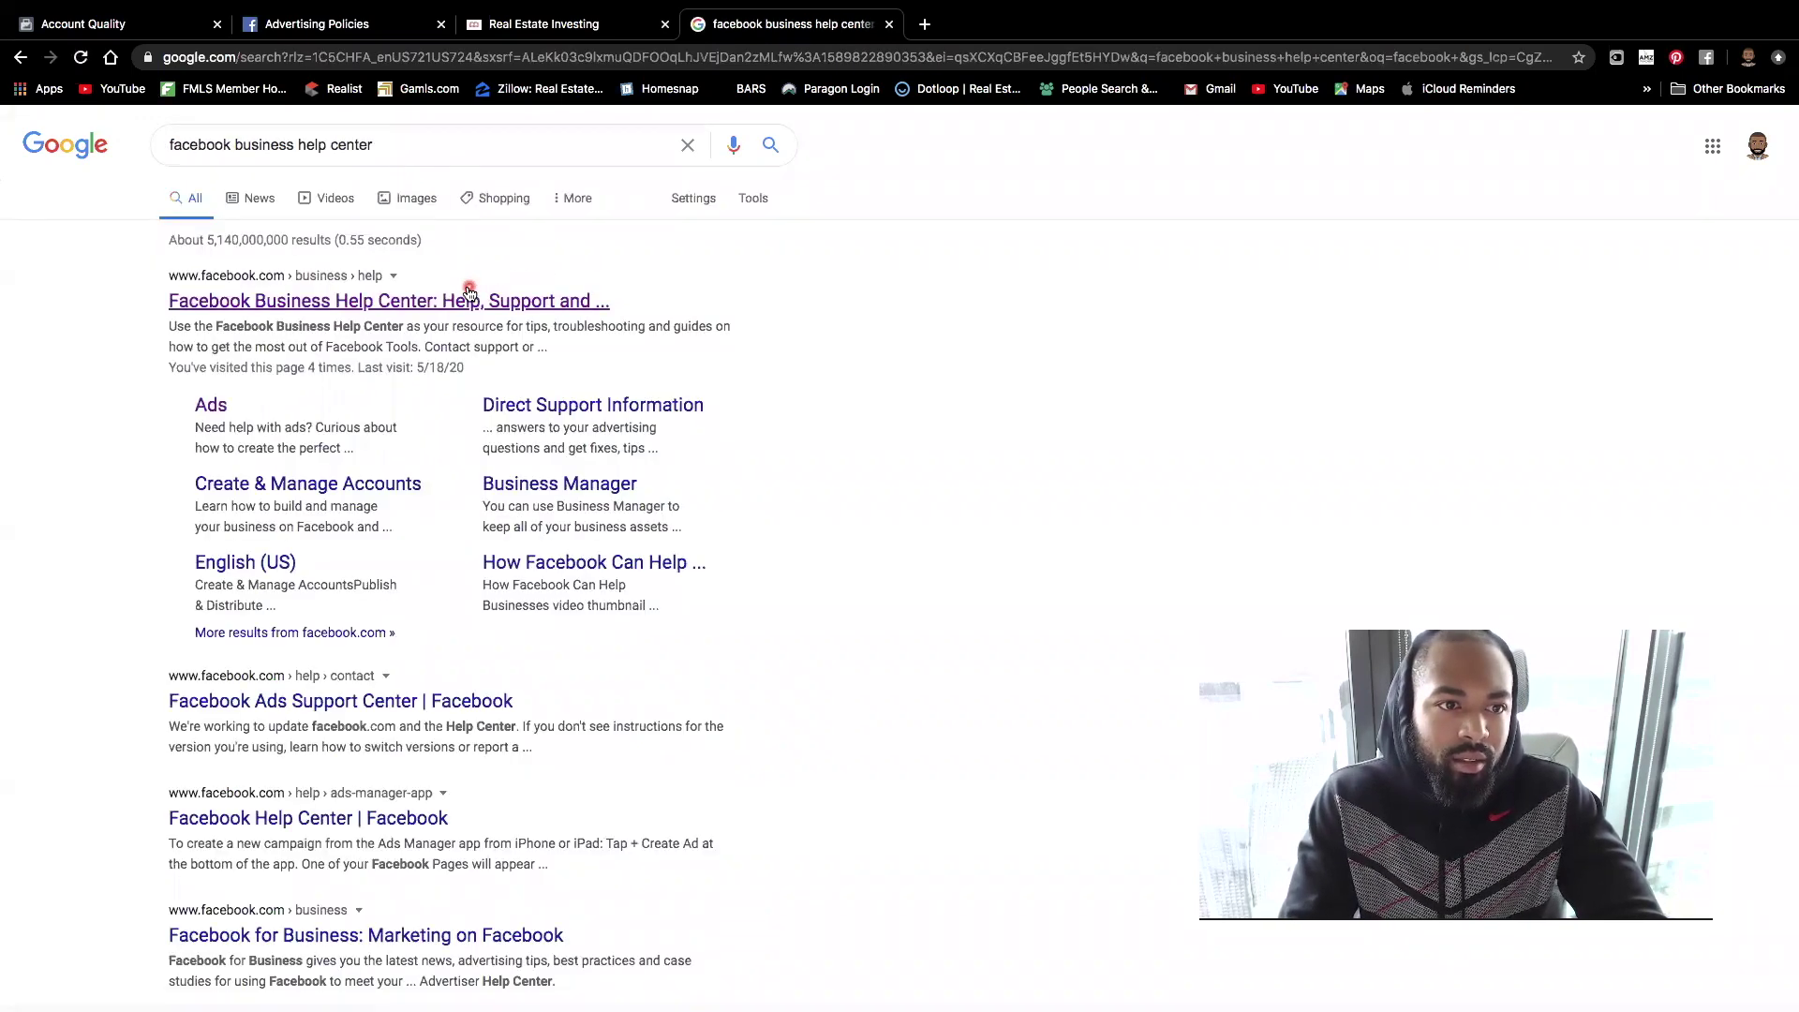
click(419, 302)
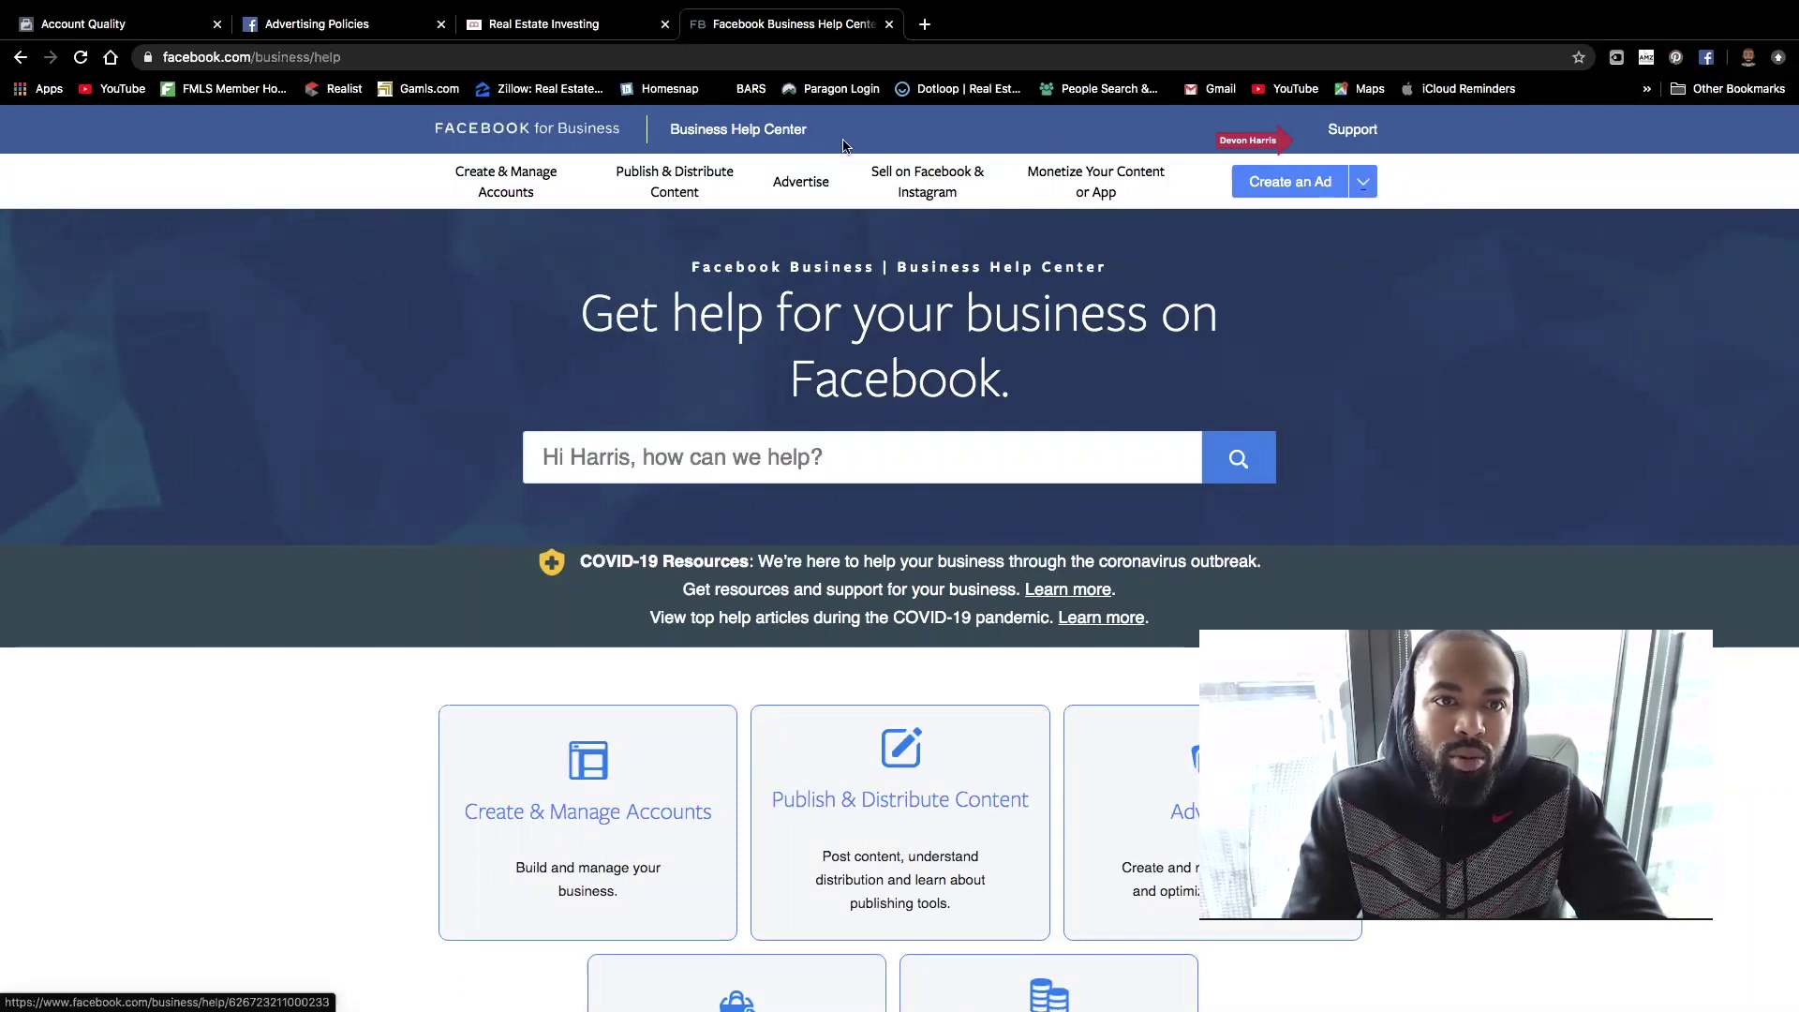
Go to advertising support, pick the Ads category and request a chat with a representative.
click(1352, 130)
right_click(1167, 149)
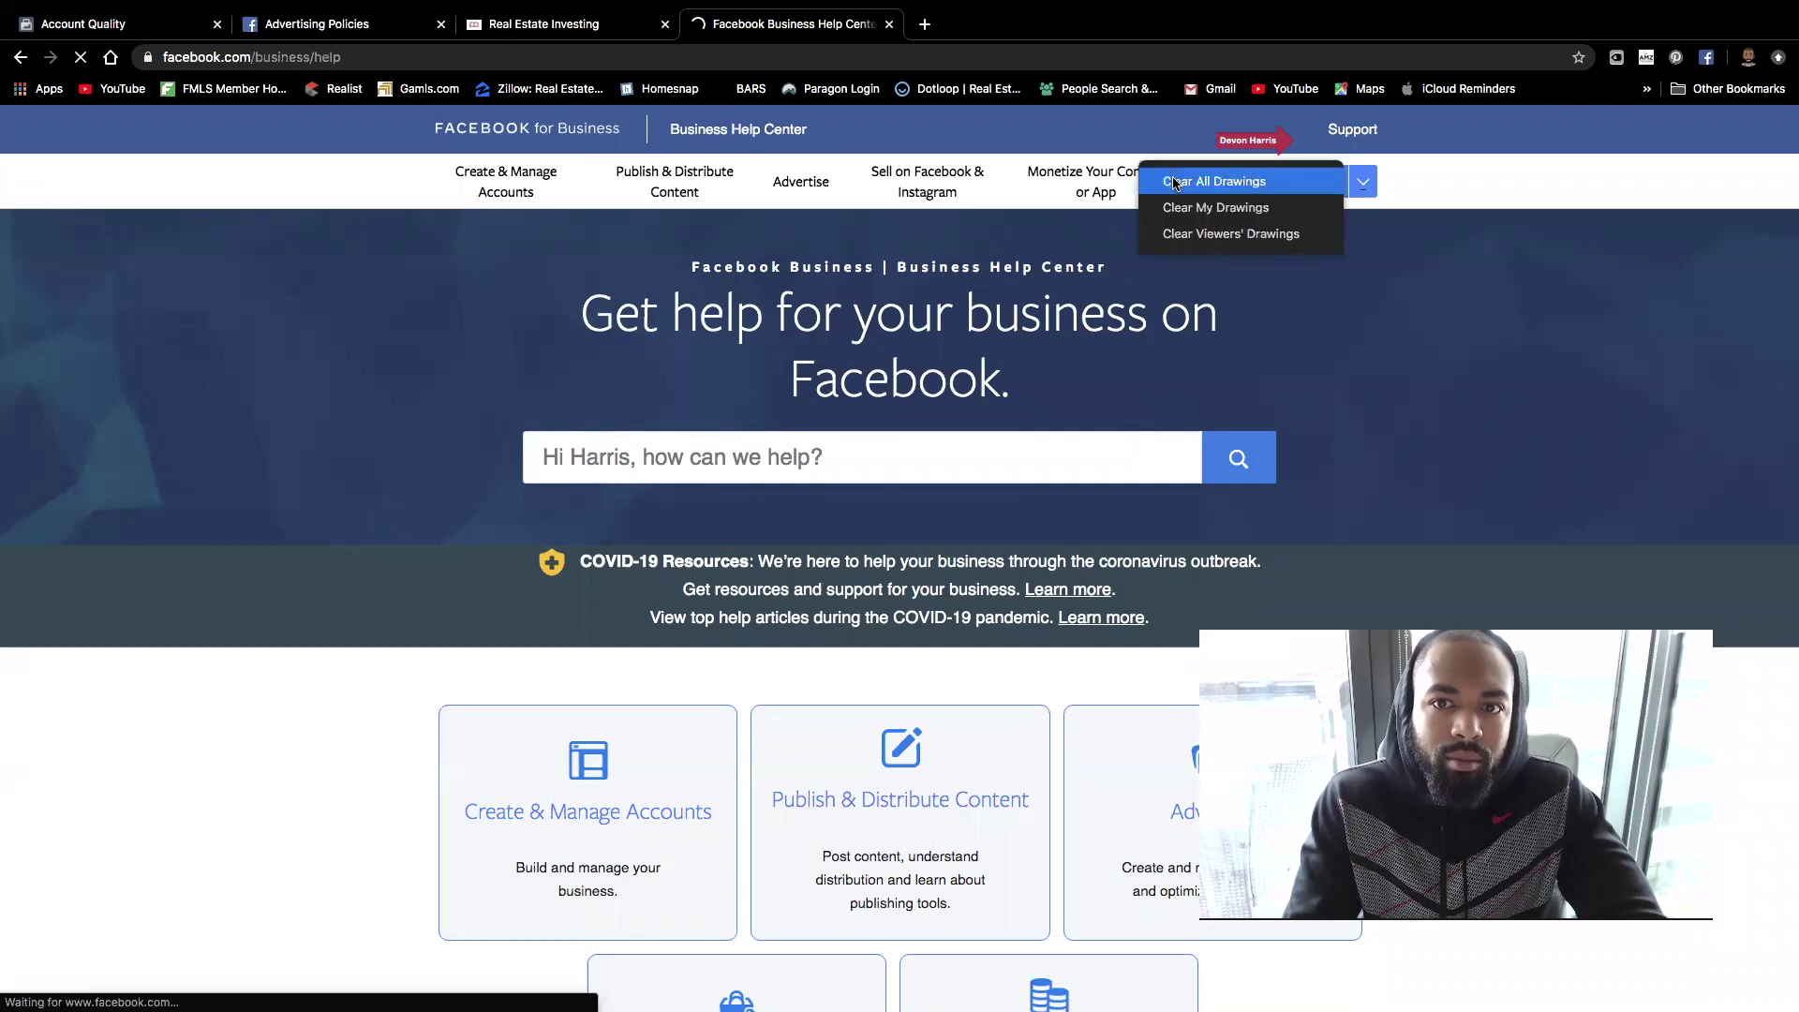
click(1169, 174)
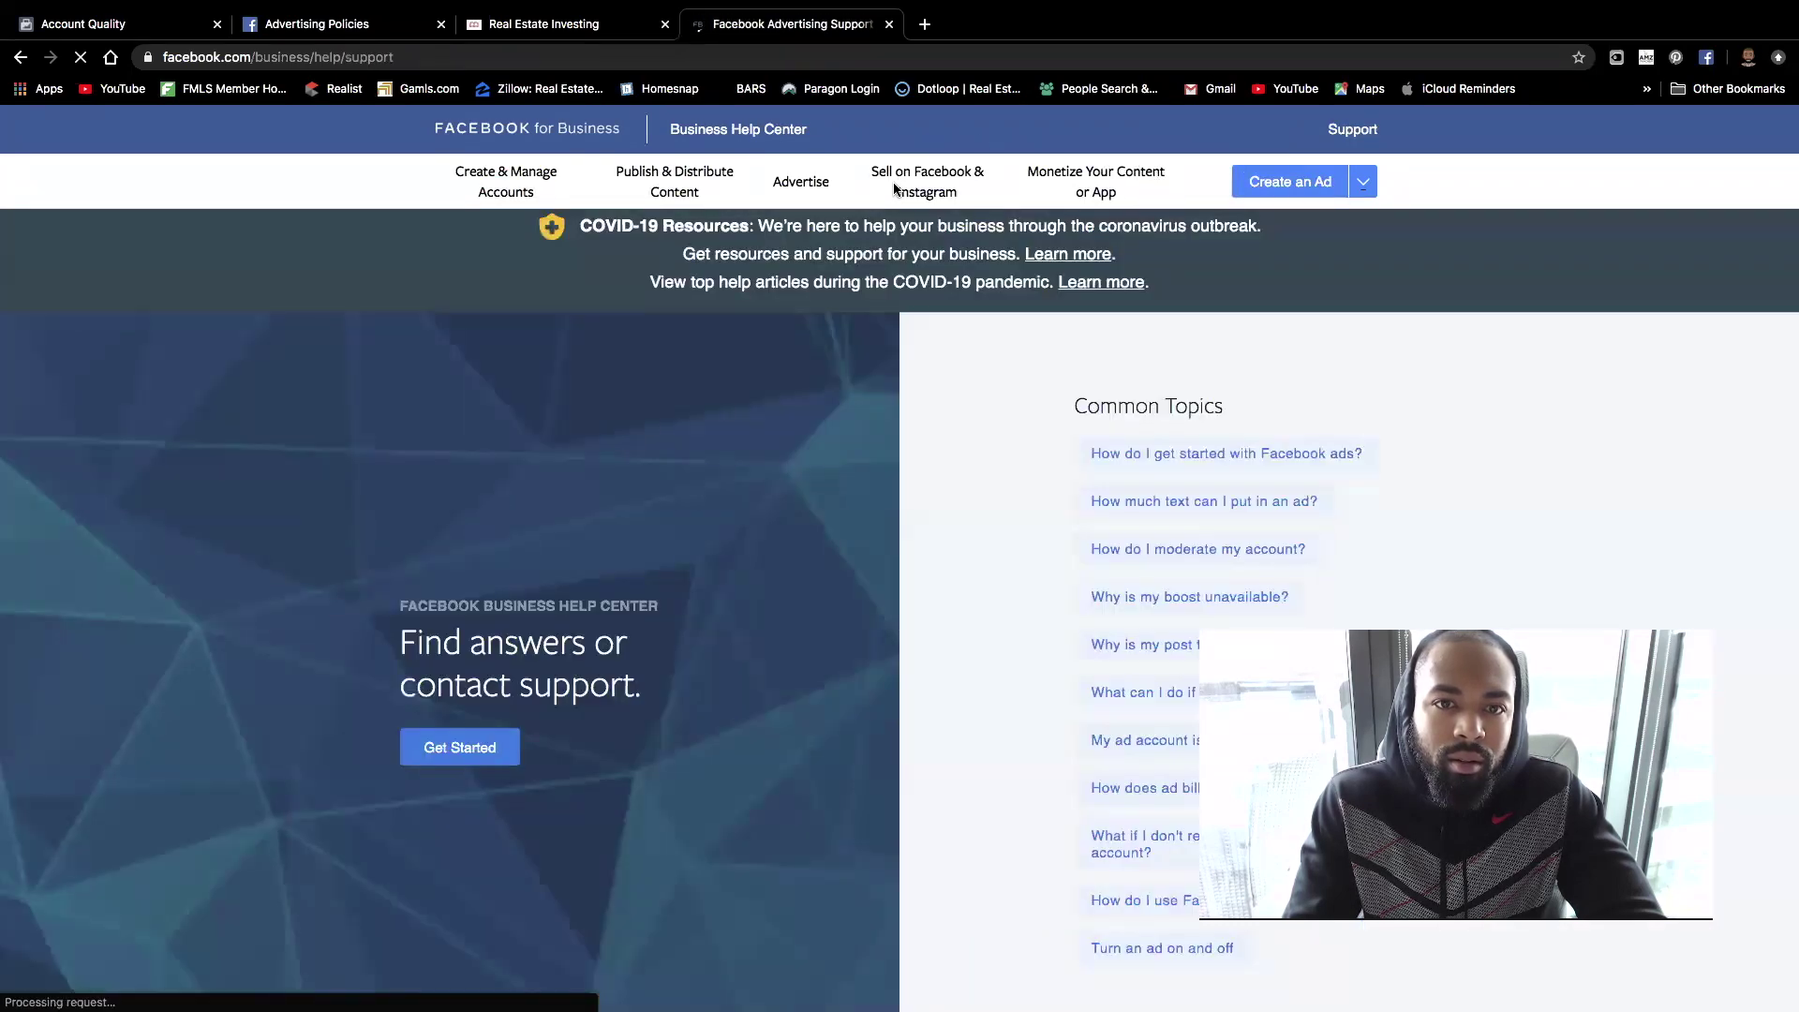
click(486, 747)
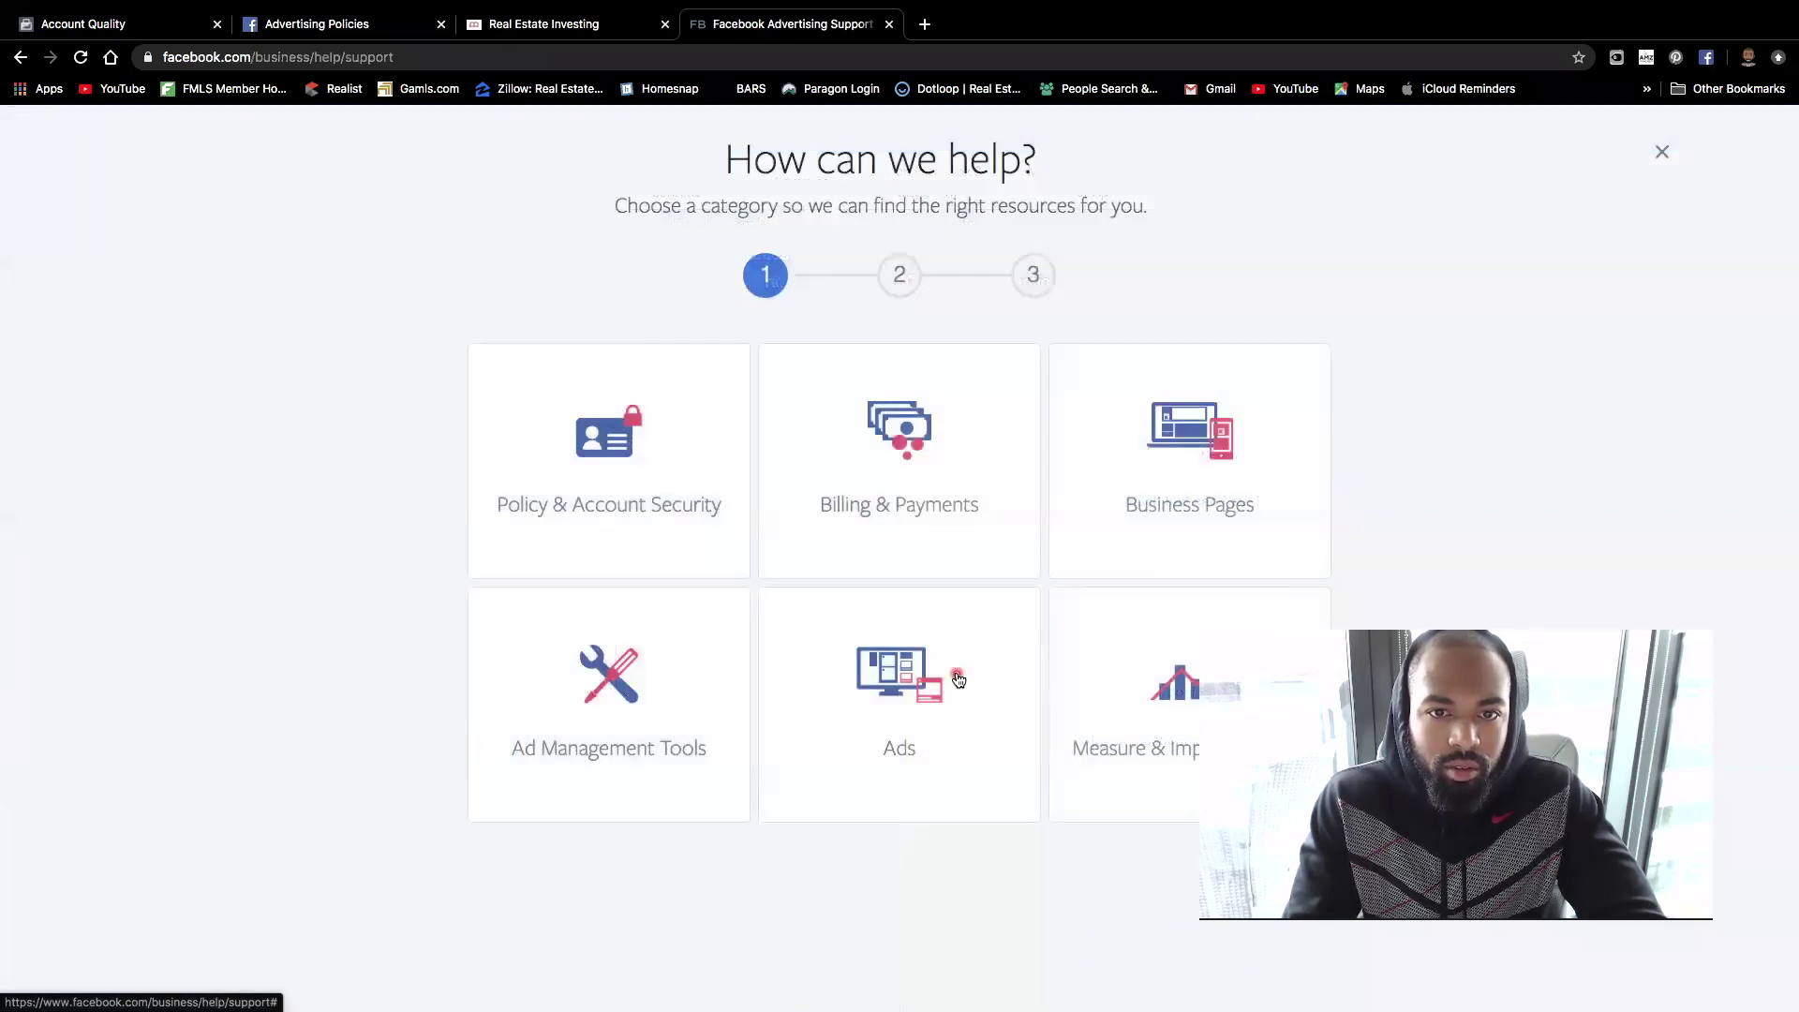
click(958, 679)
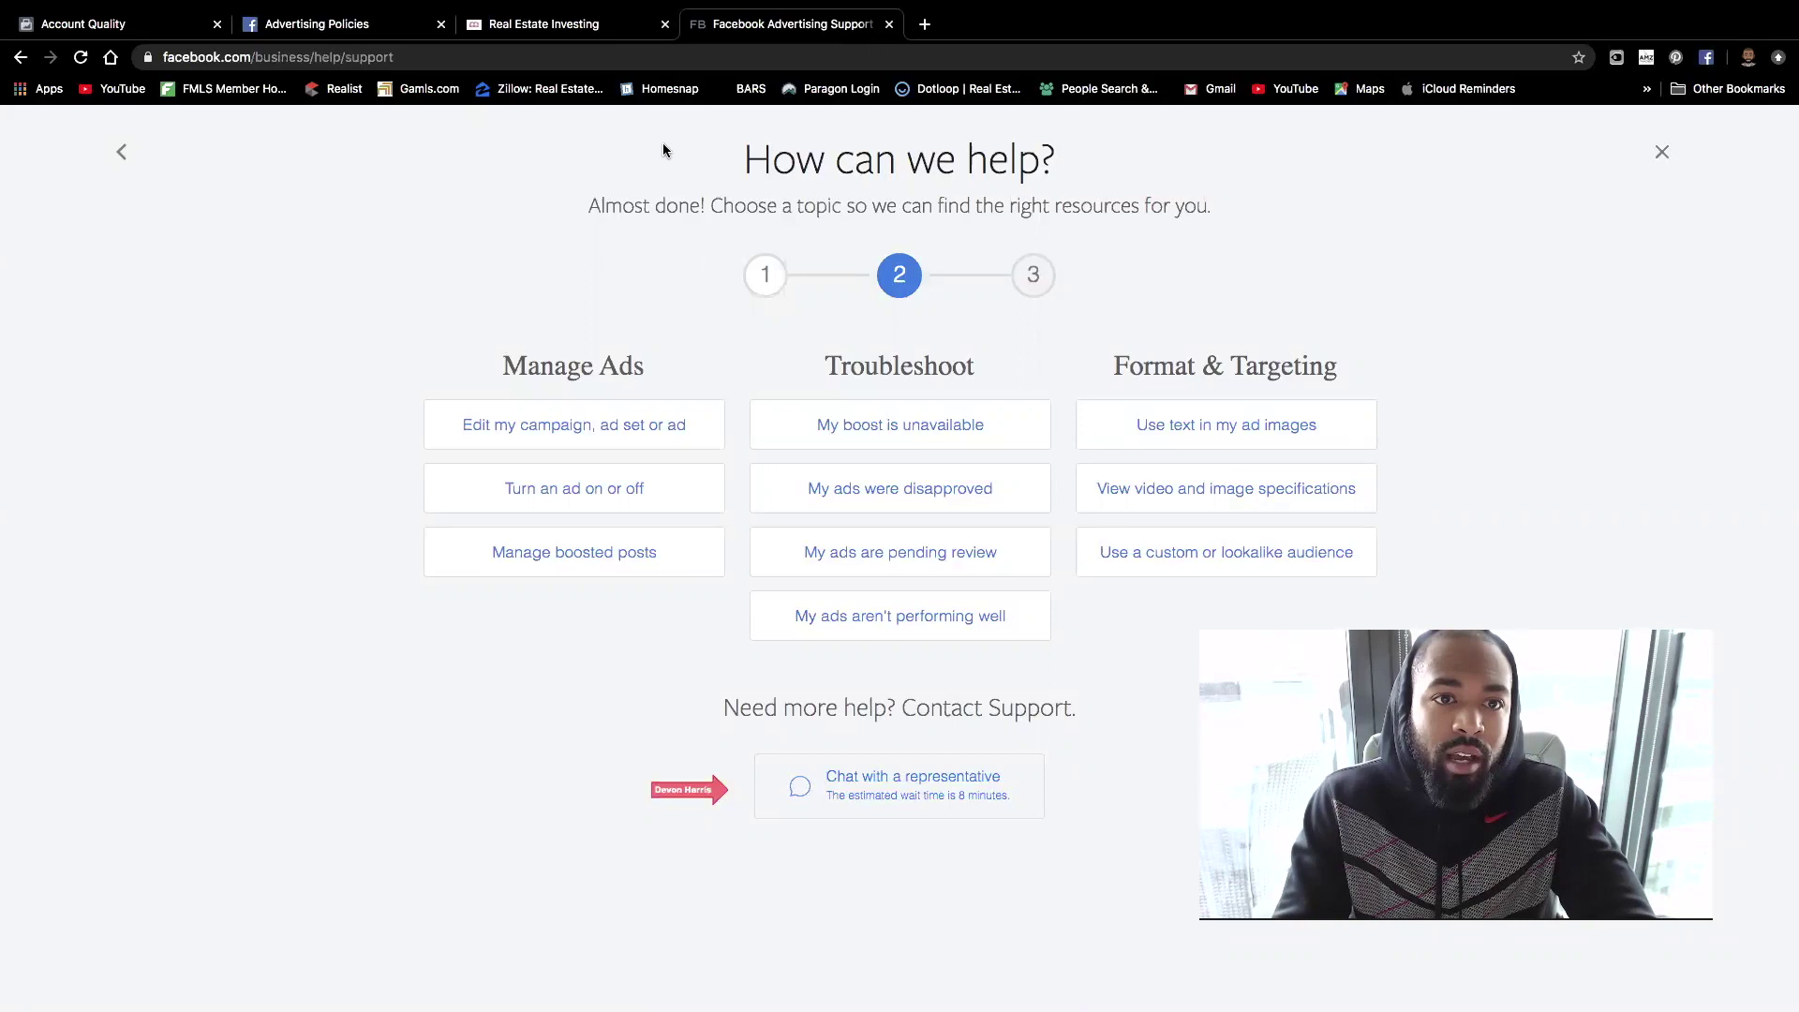
click(1173, 144)
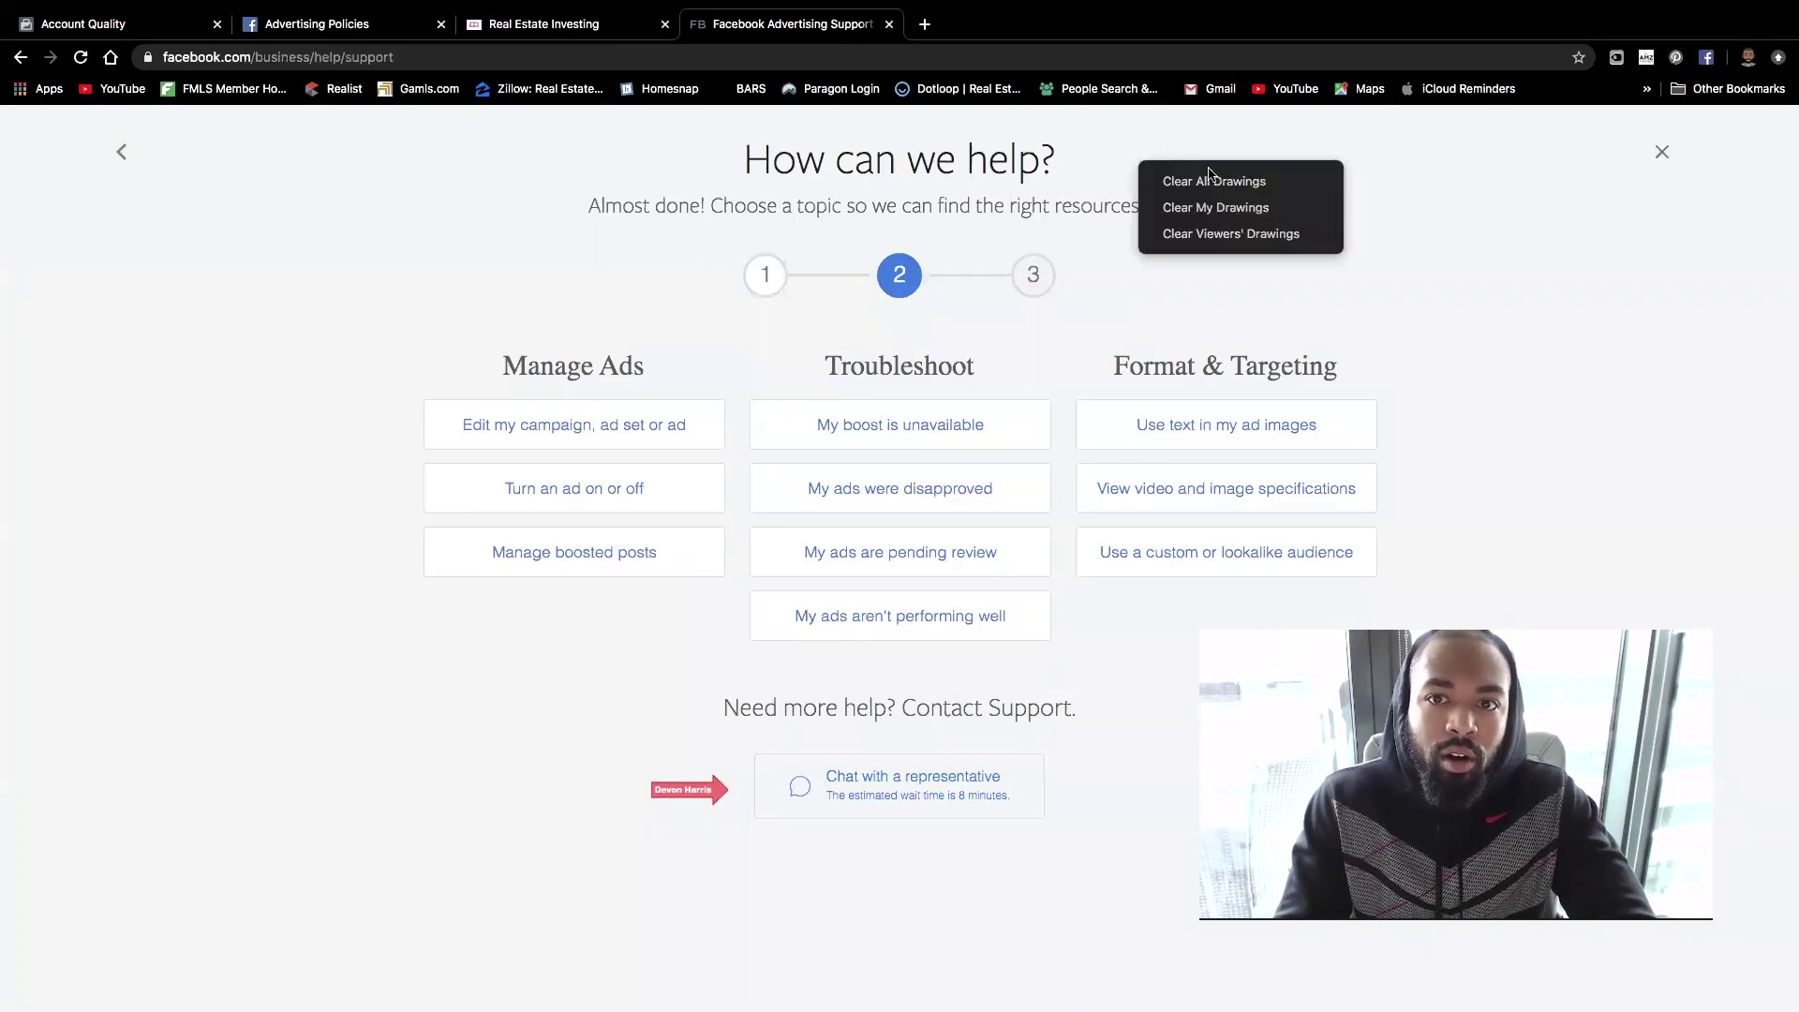
click(1209, 178)
Submit the Ads Inquiries chat request and load facebook.com in a new tab.
click(816, 799)
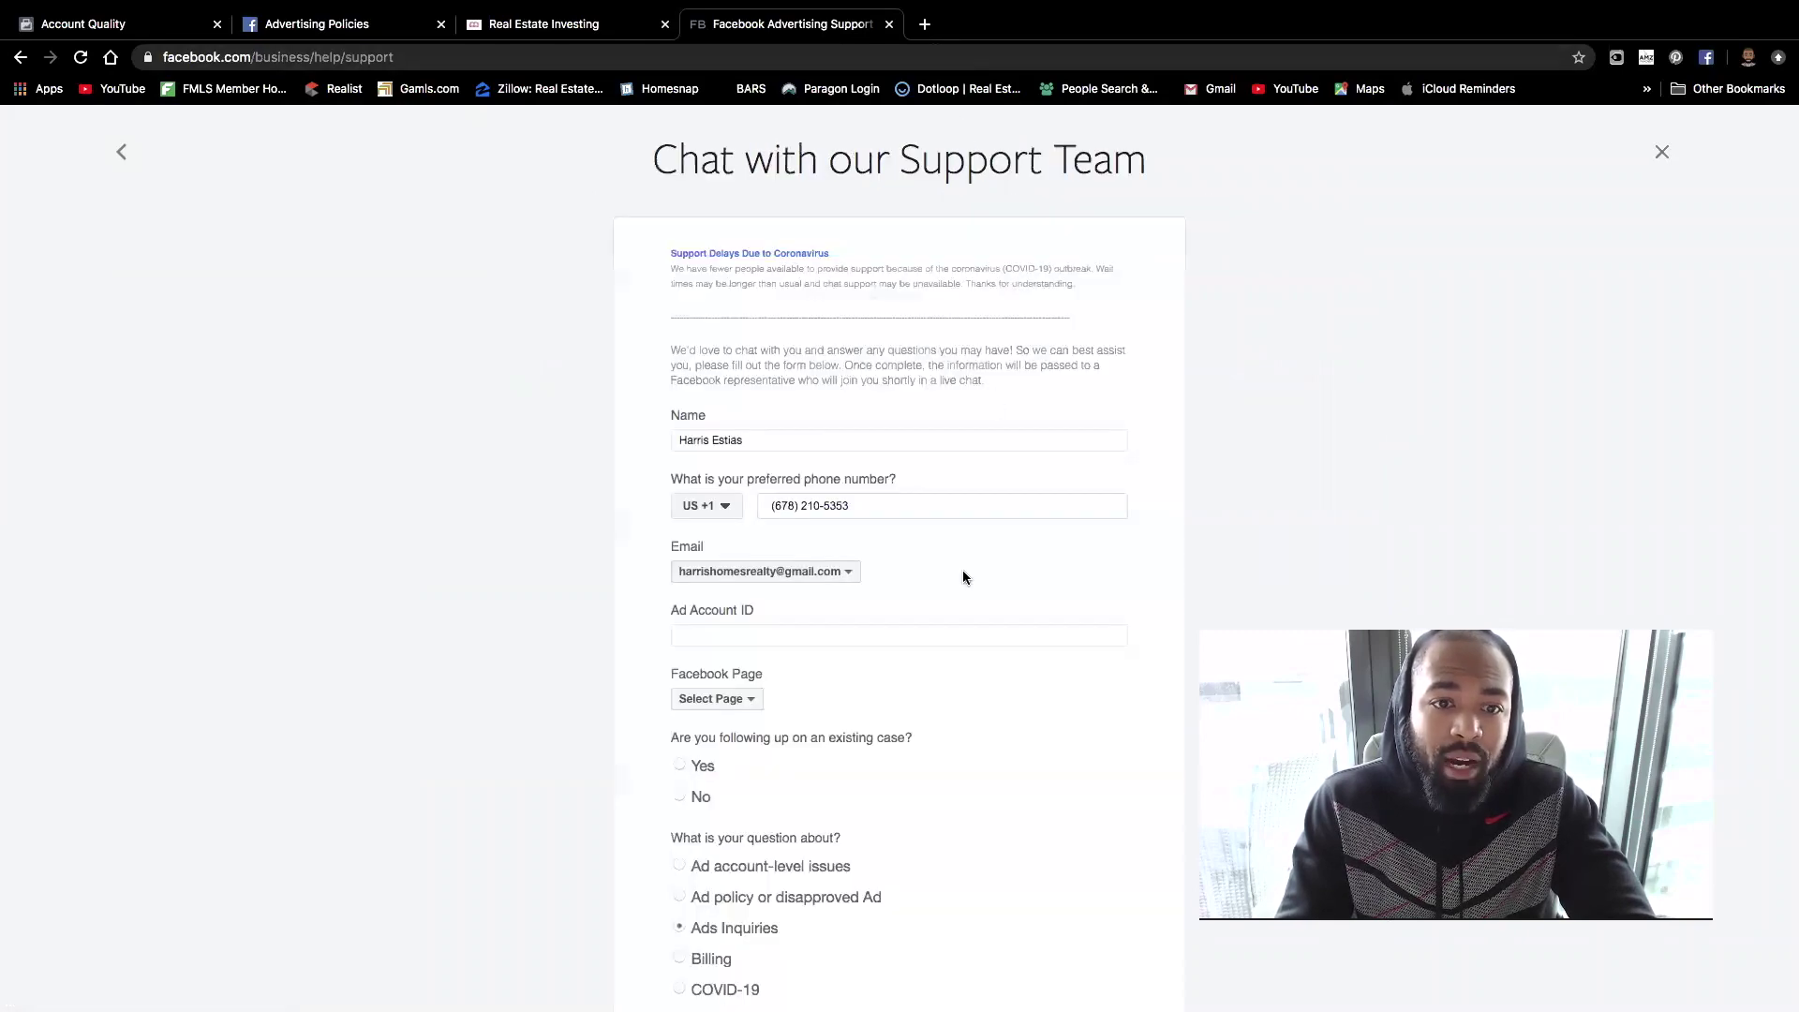
scroll(963, 569, down, 8)
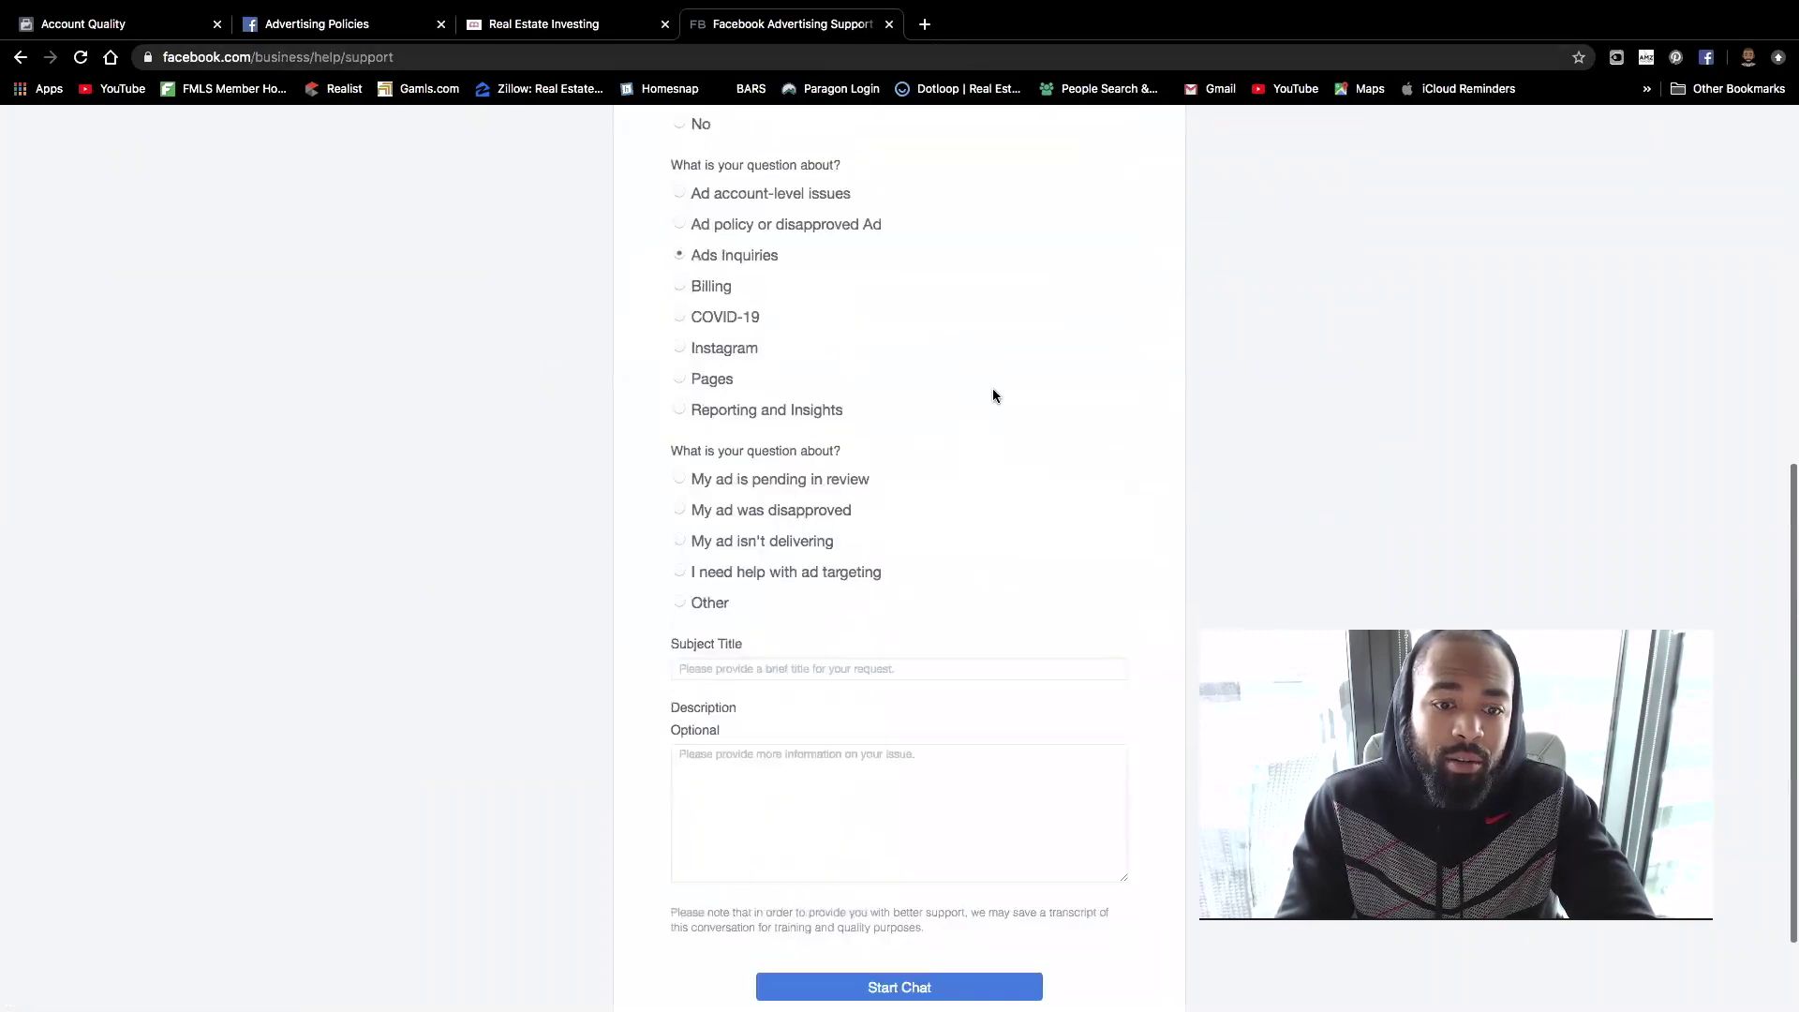
click(925, 25)
text(c)
key(BackSpace)
key(BackSpace)
text(face)
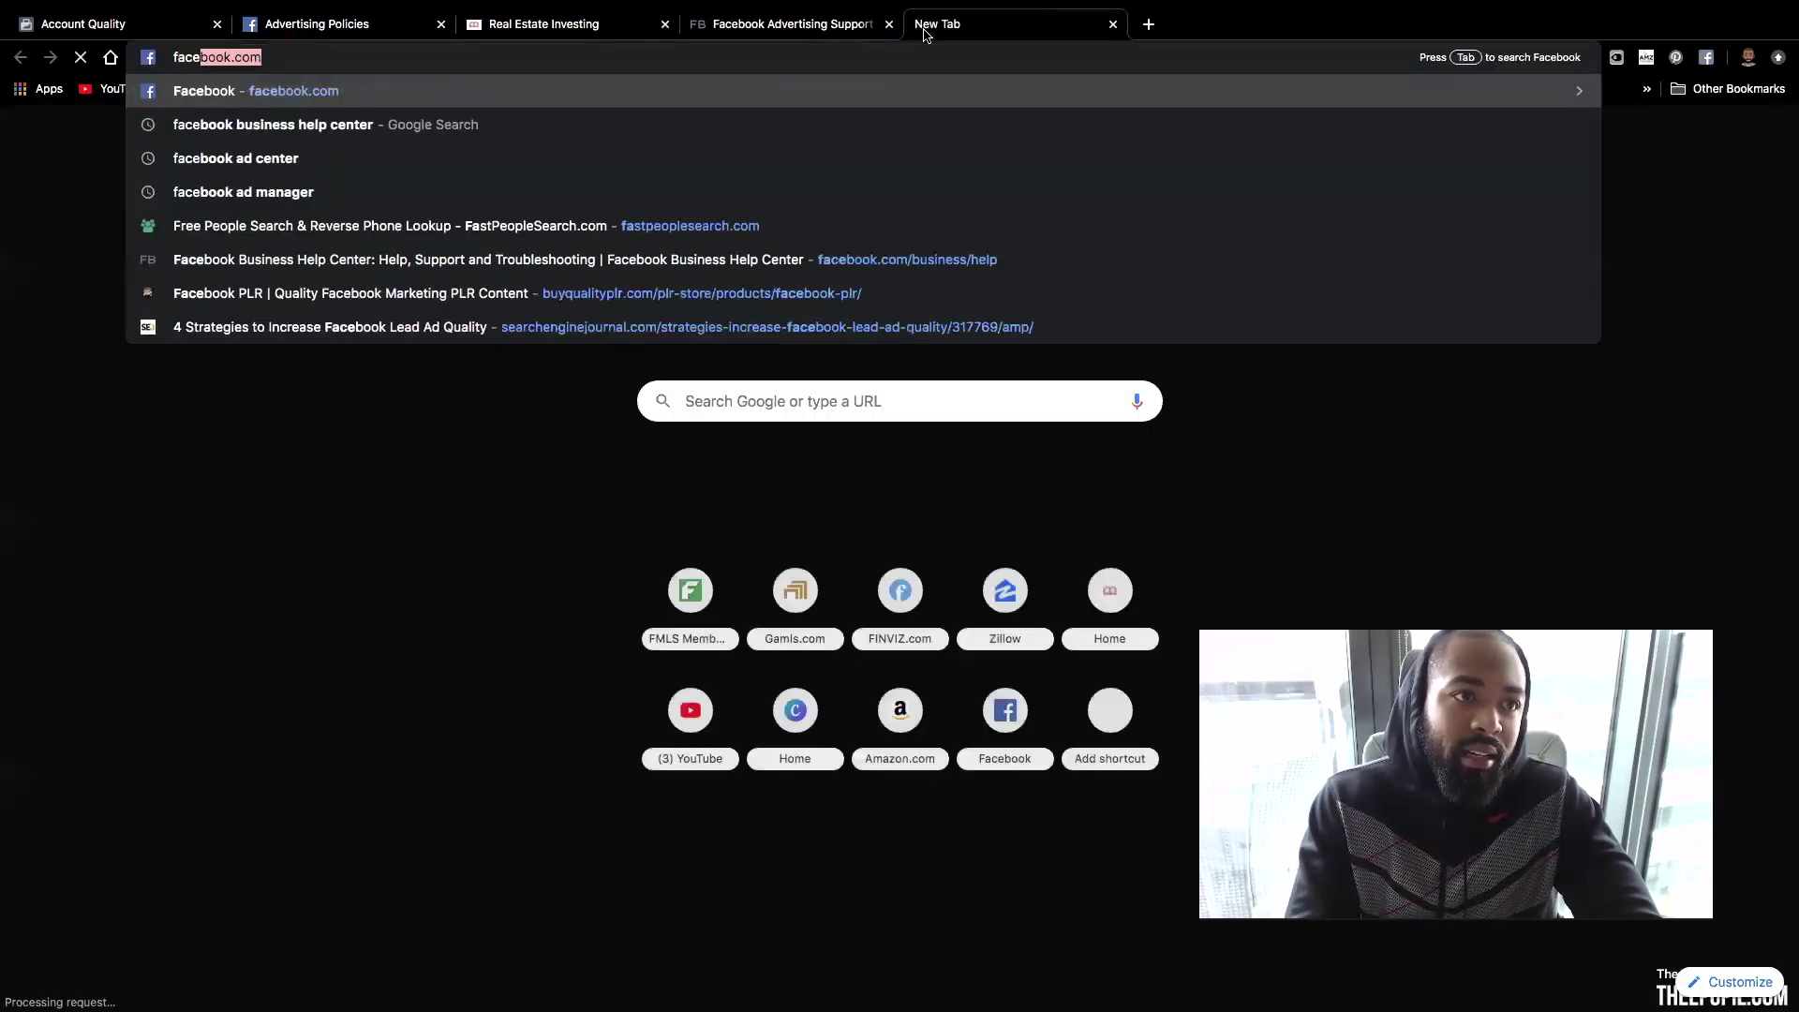
key(Return)
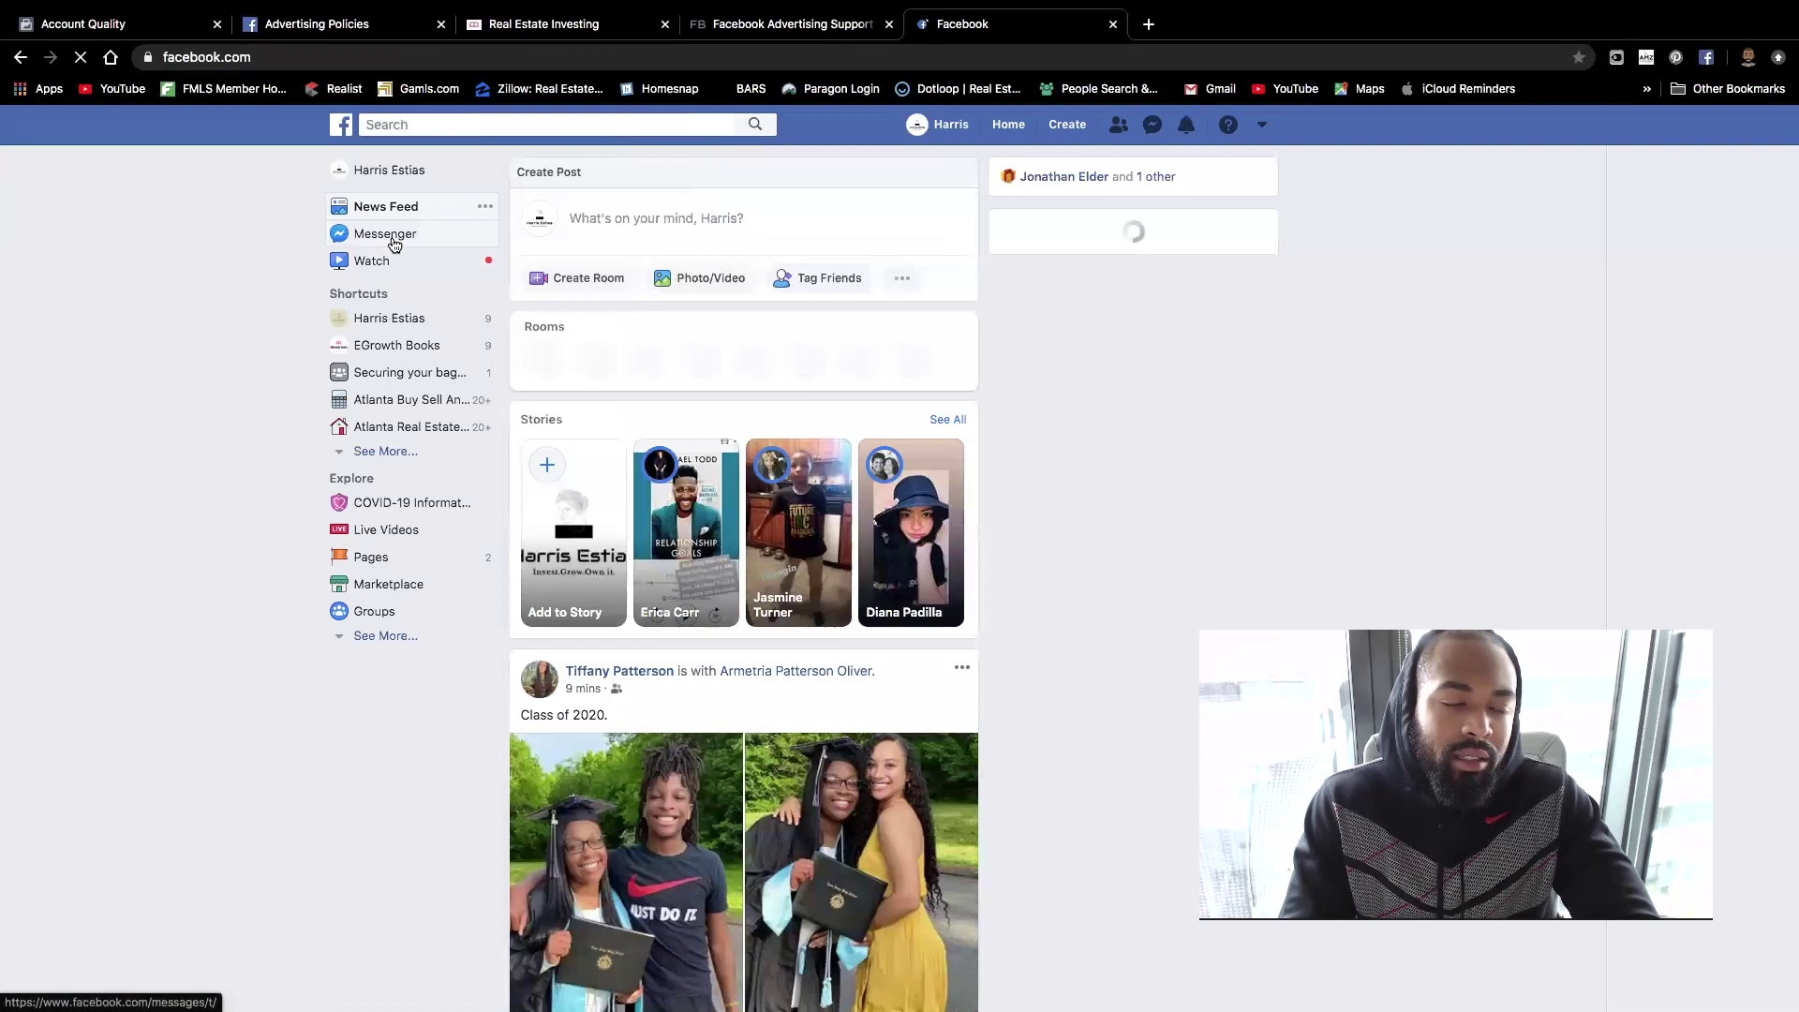
Open the Facebook Business Support thread in Messenger, then return to the support form.
click(395, 244)
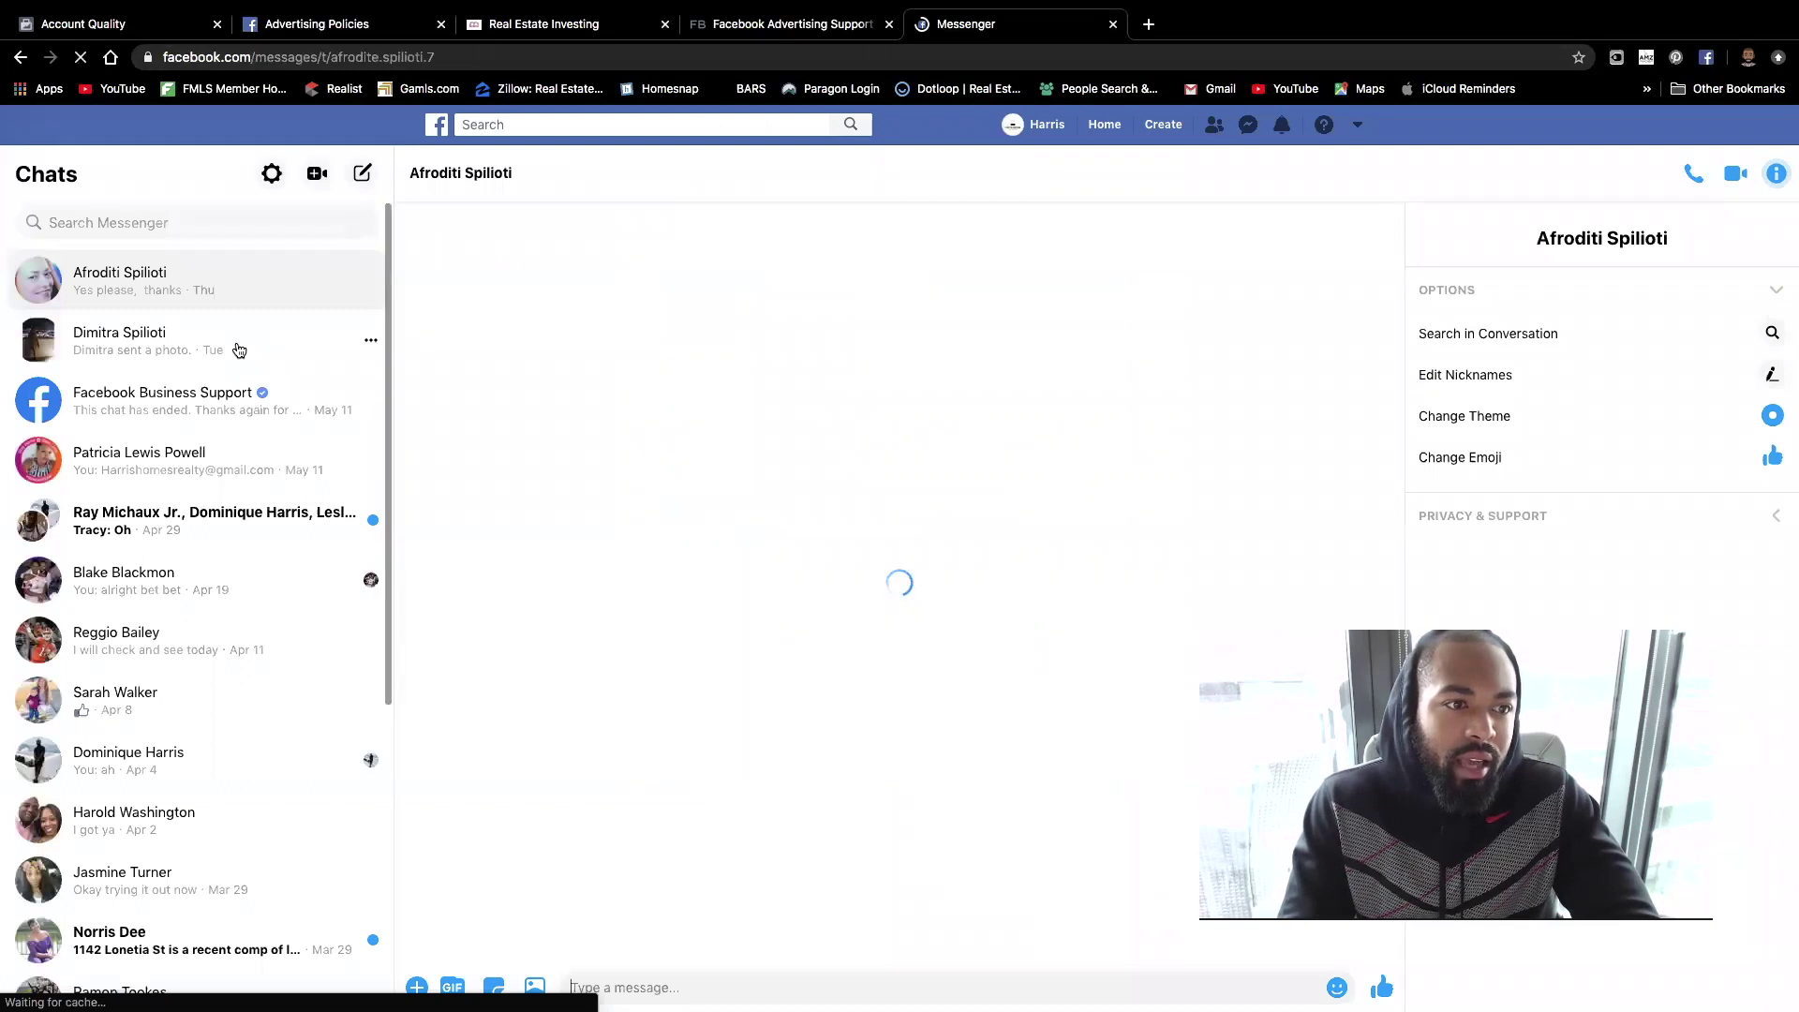
click(218, 413)
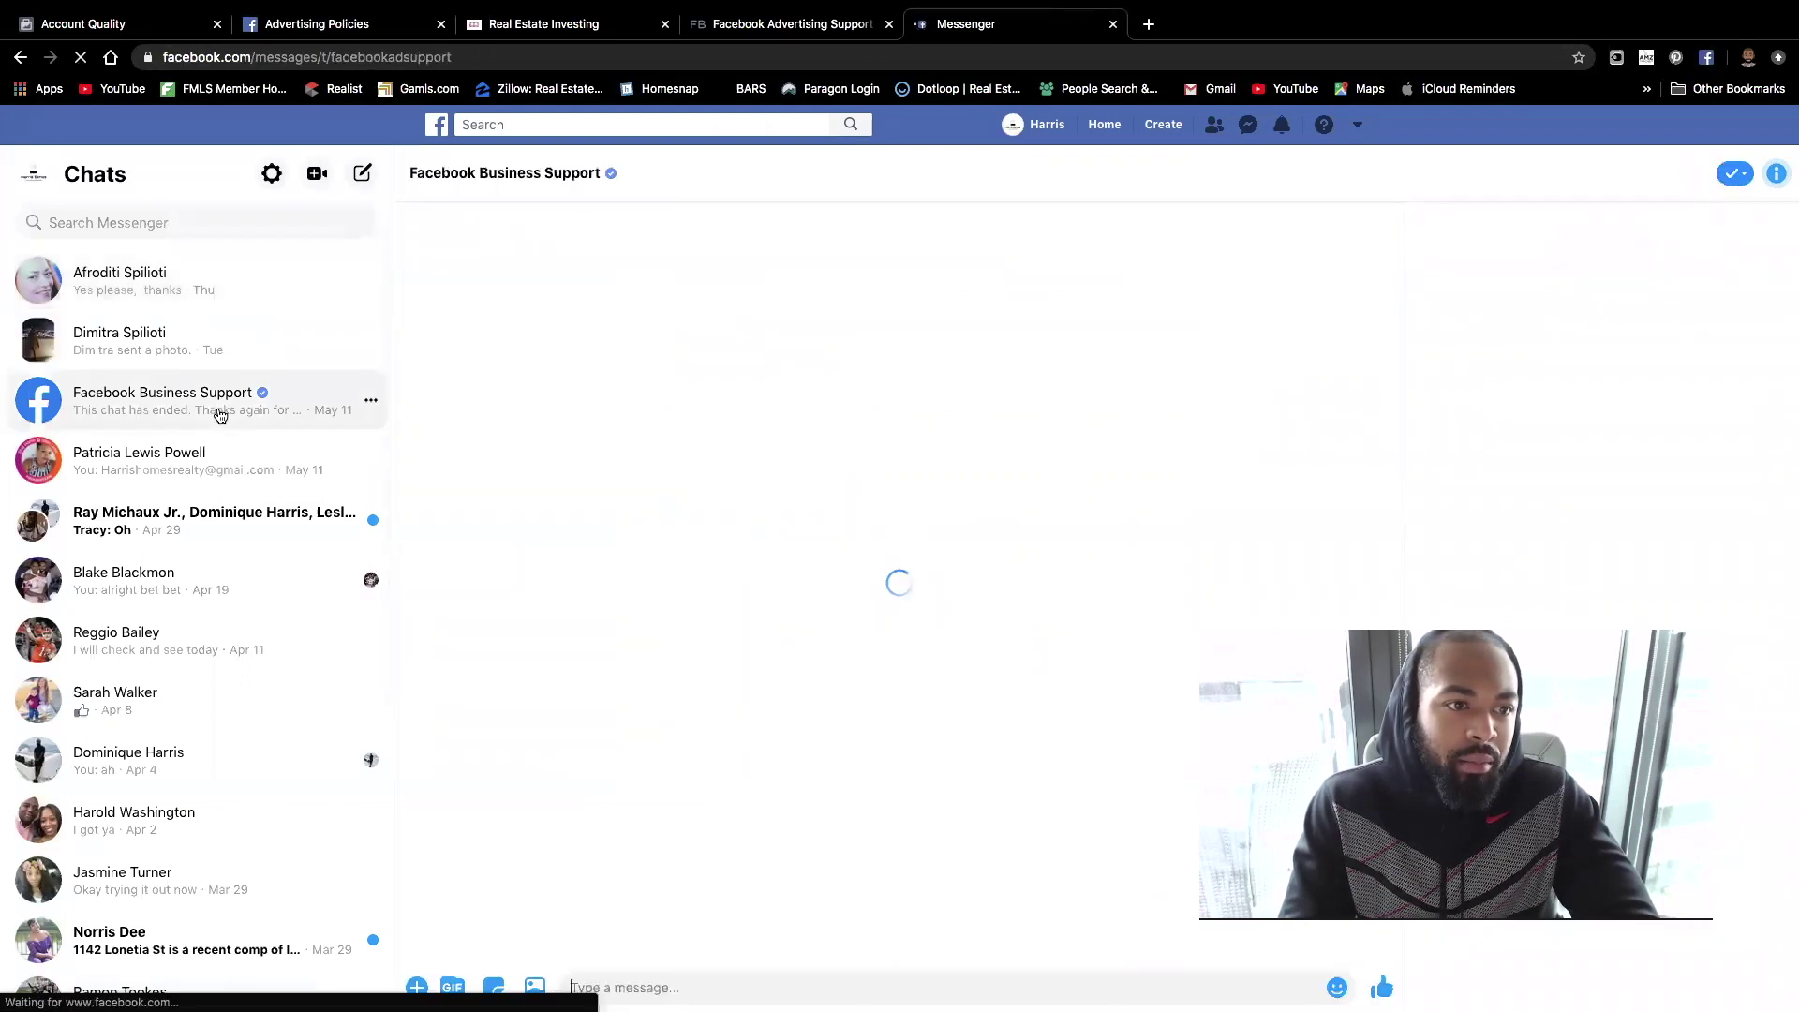
click(750, 27)
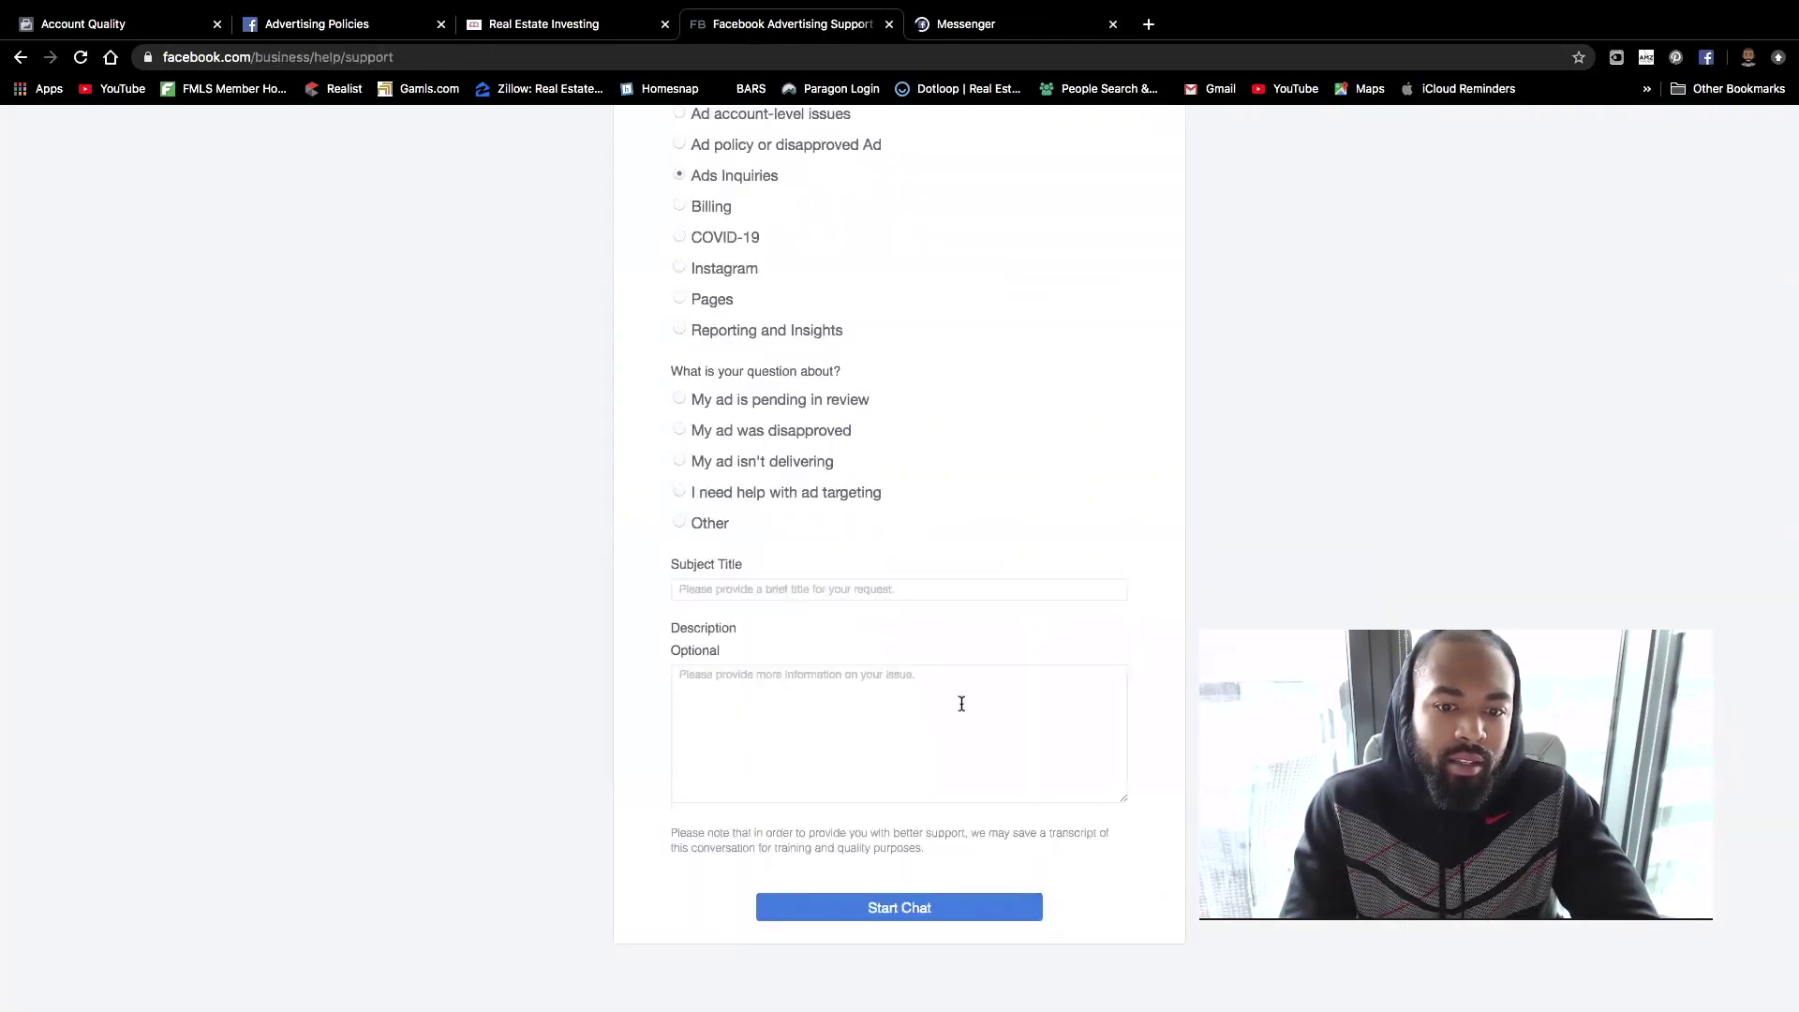
Read the Business Support transcript where the flagged ads were escalated to the Policy Team.
click(968, 34)
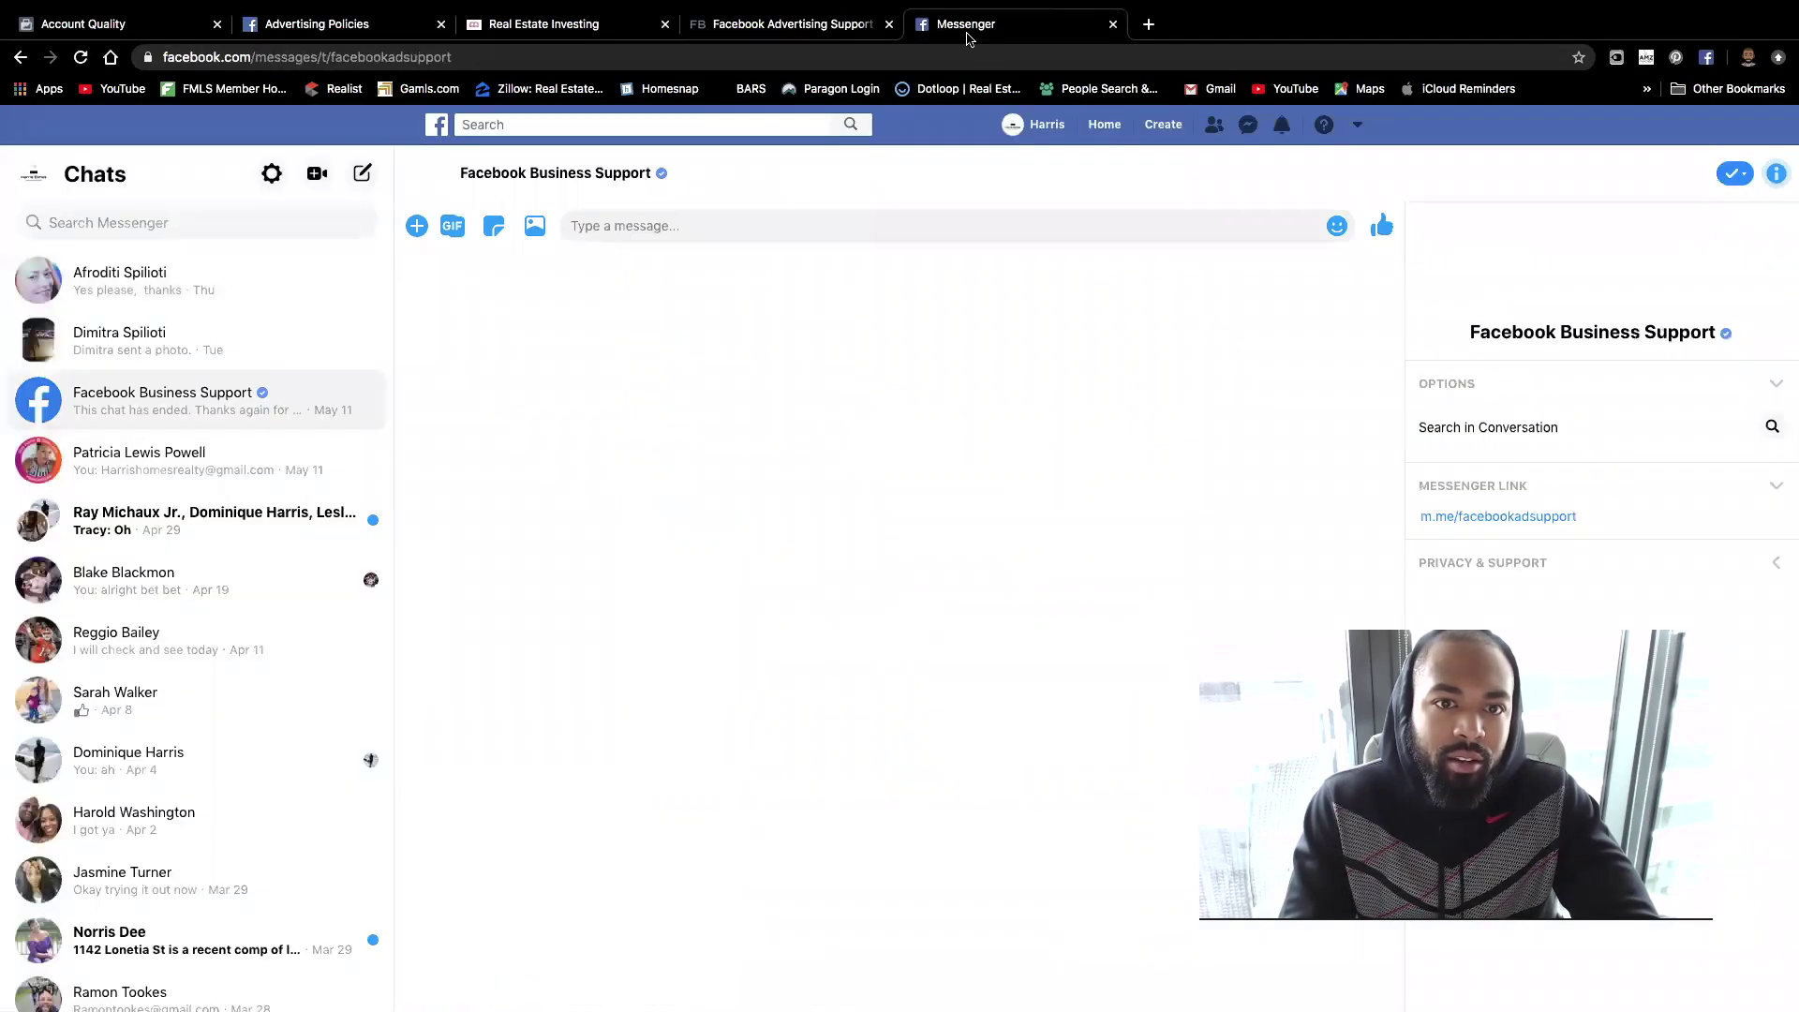
scroll(876, 503, up, 10)
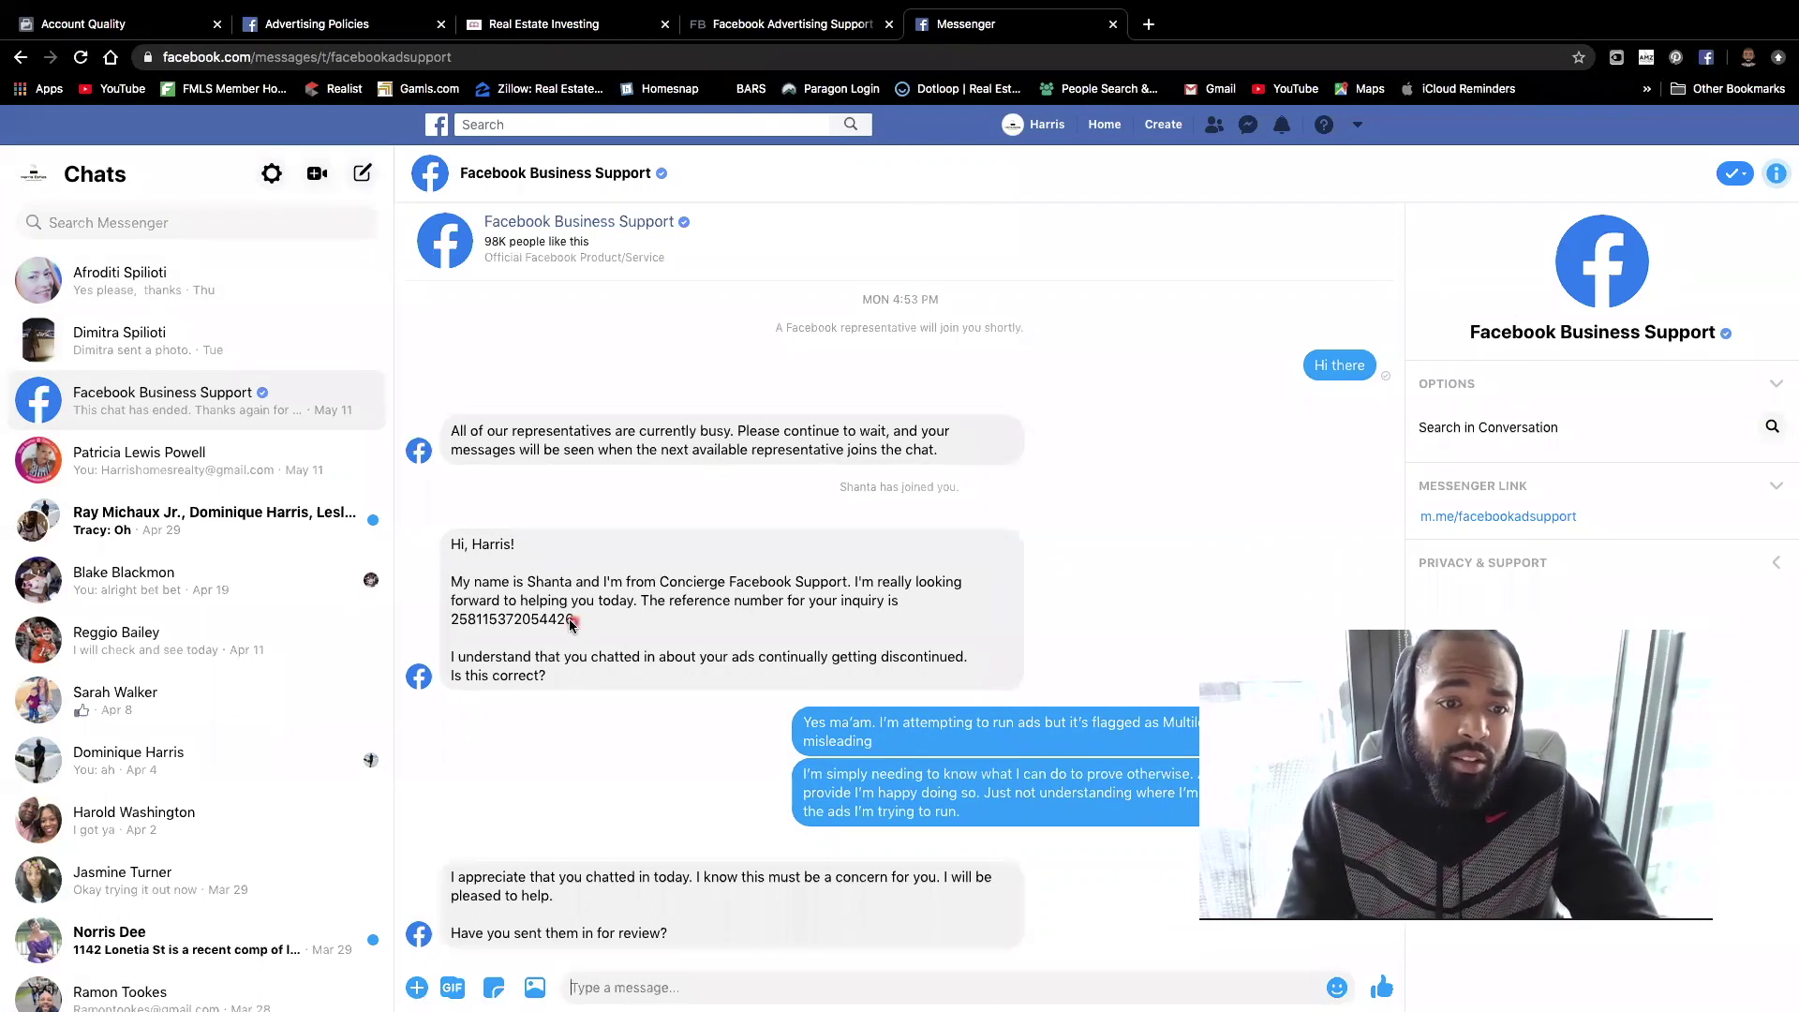
double_click(544, 601)
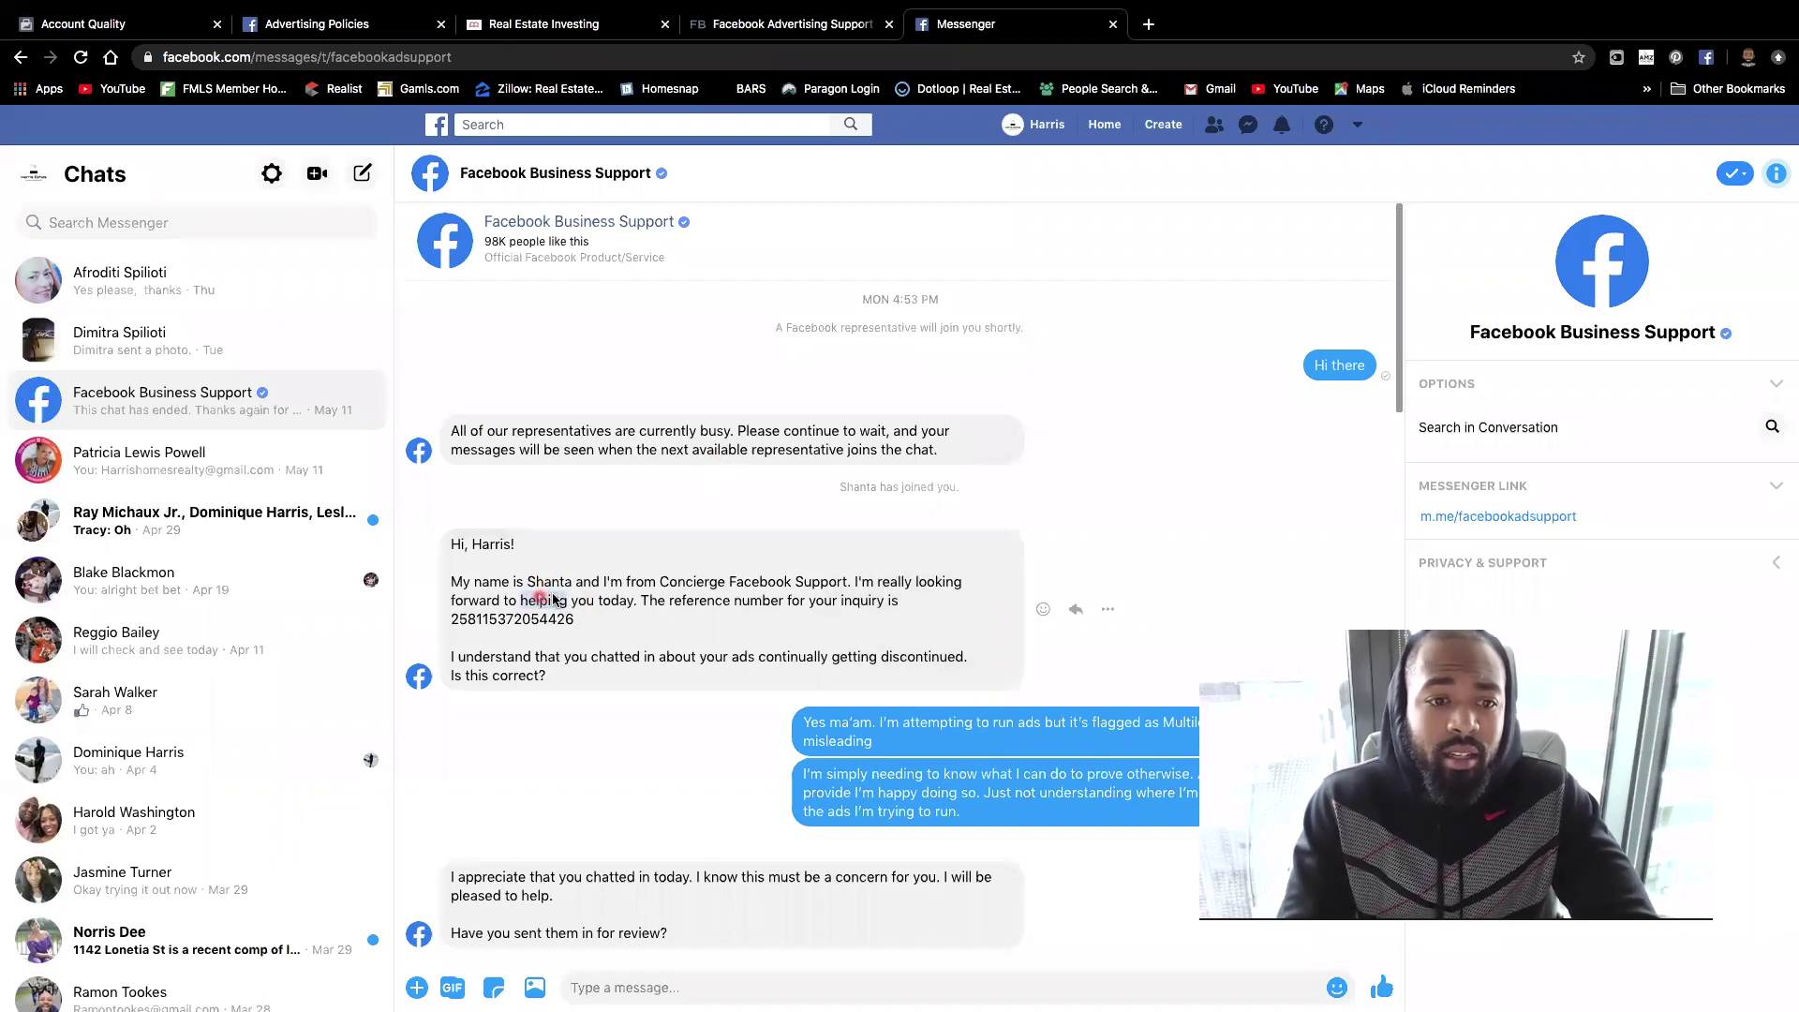
scroll(1102, 521, down, 15)
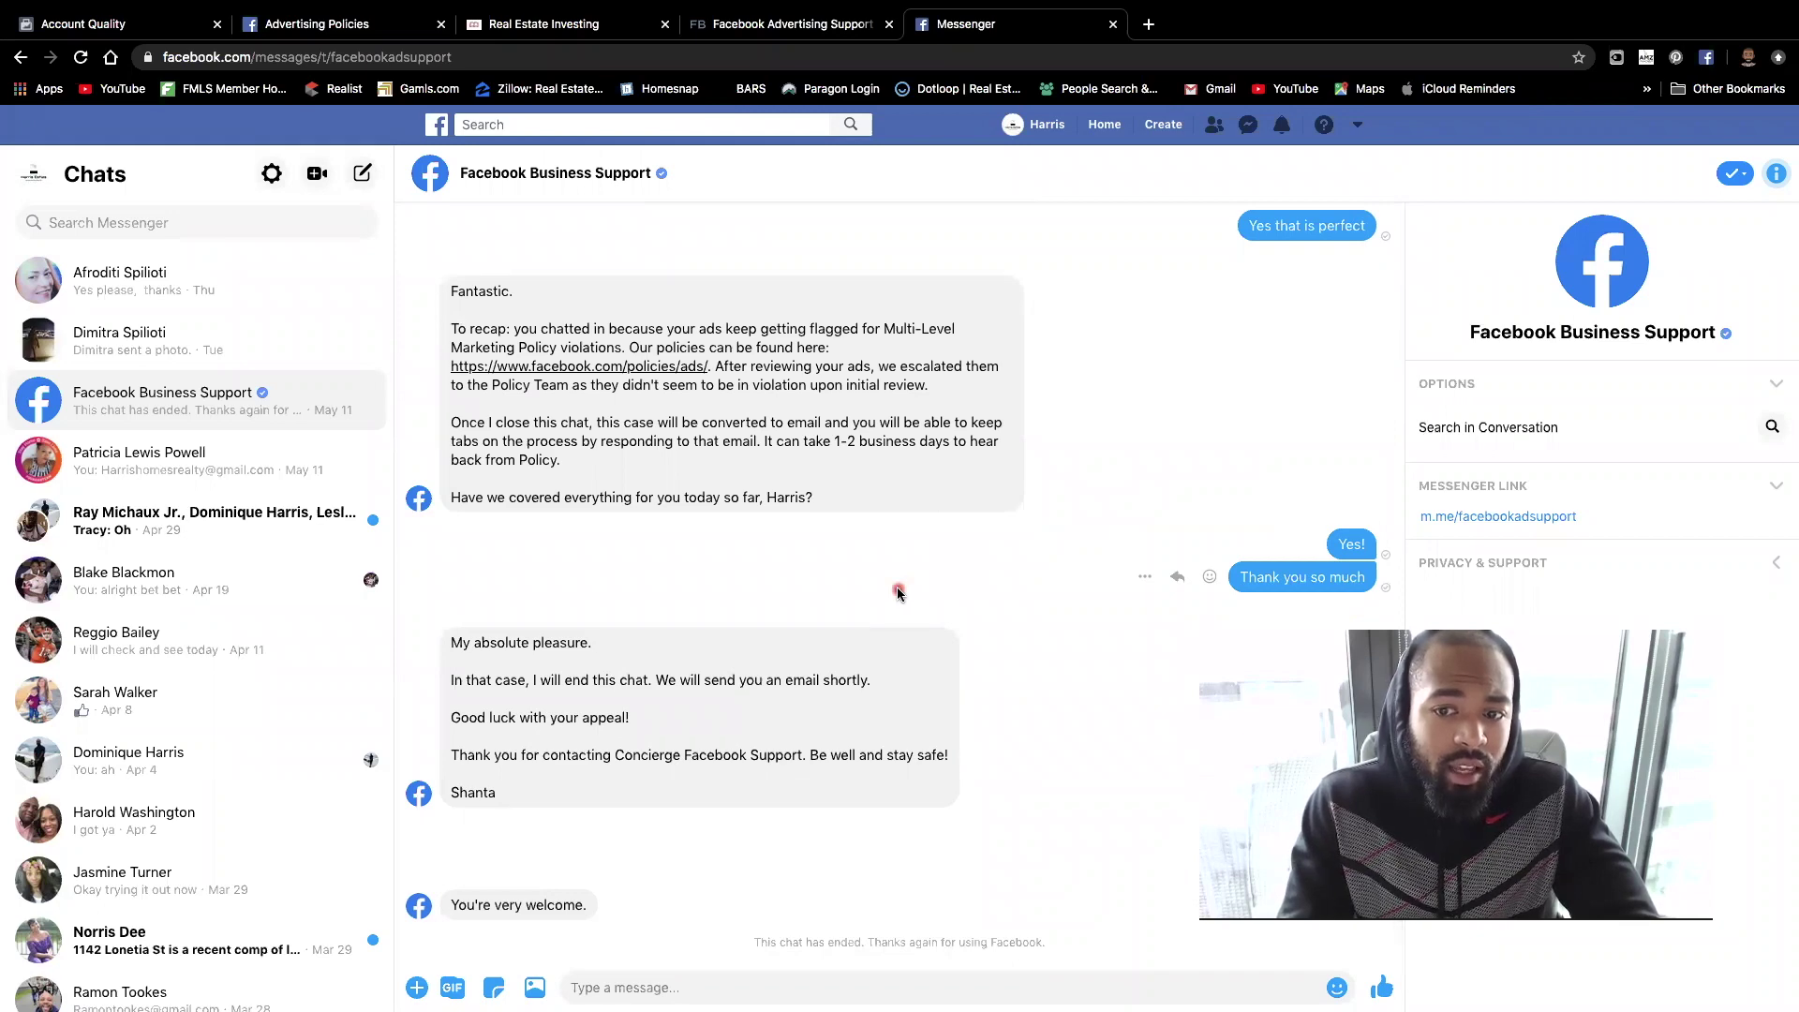
scroll(898, 593, up, 3)
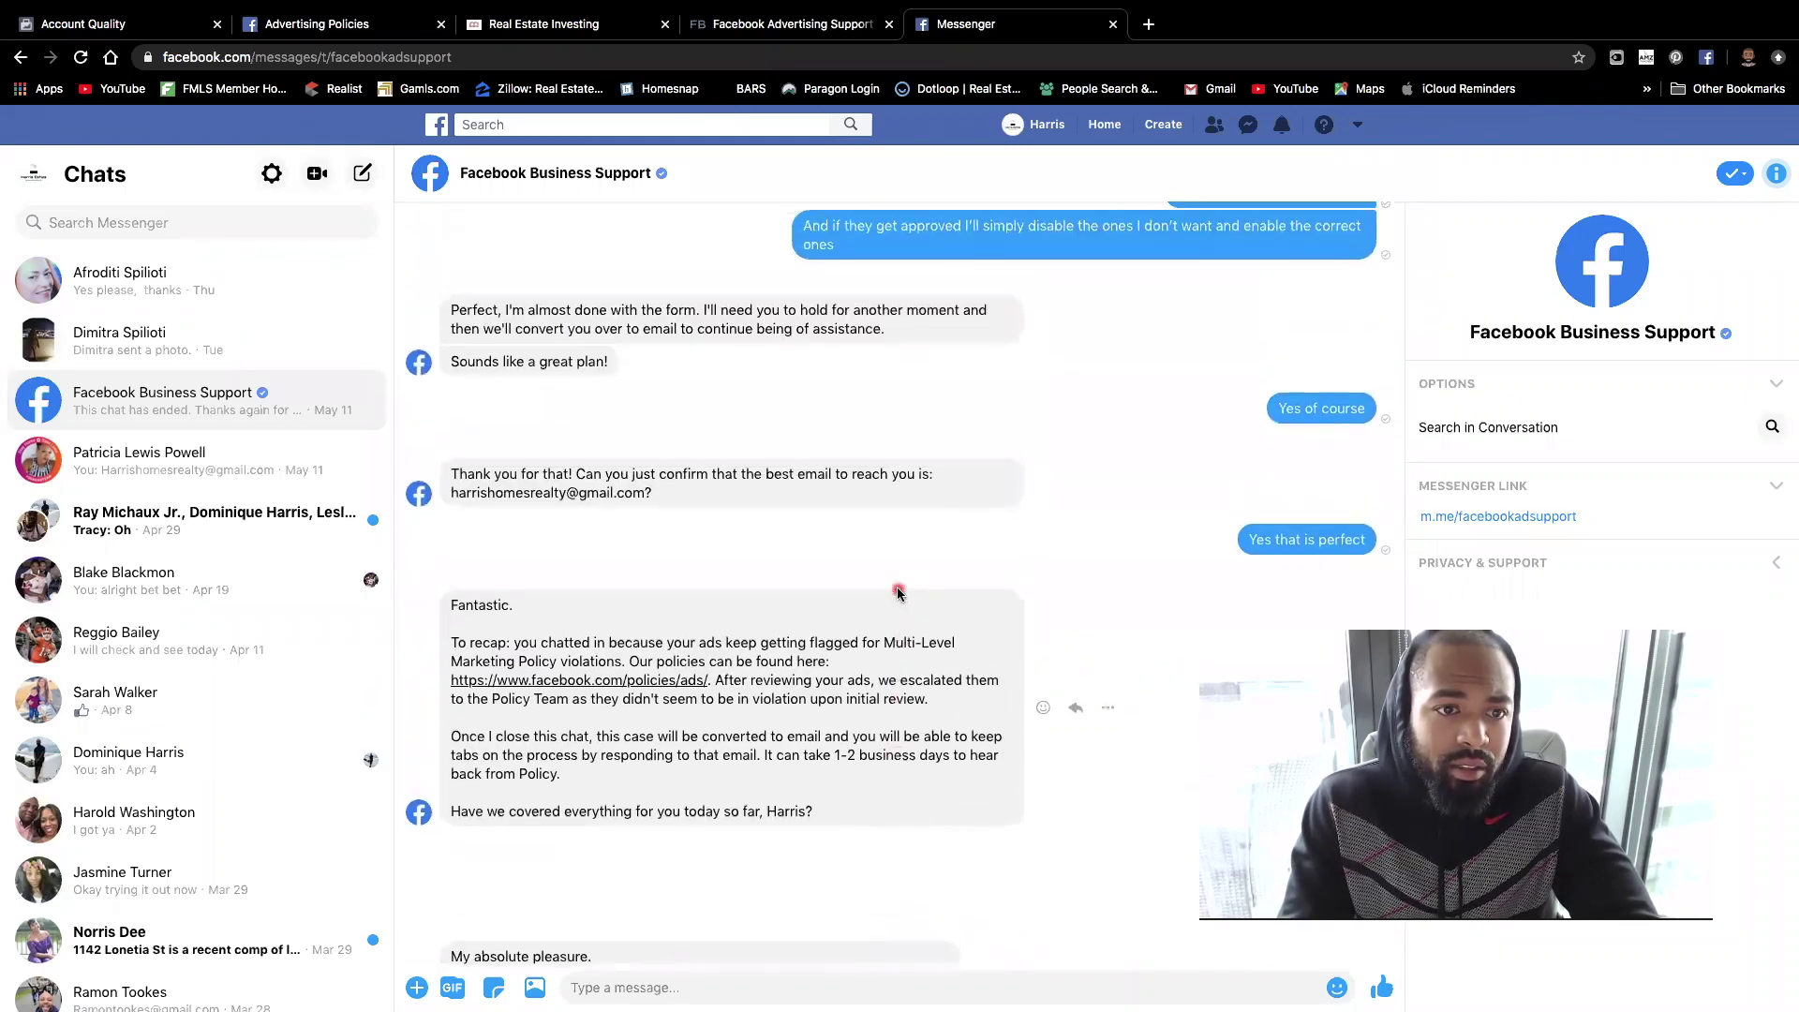
scroll(898, 593, down, 1)
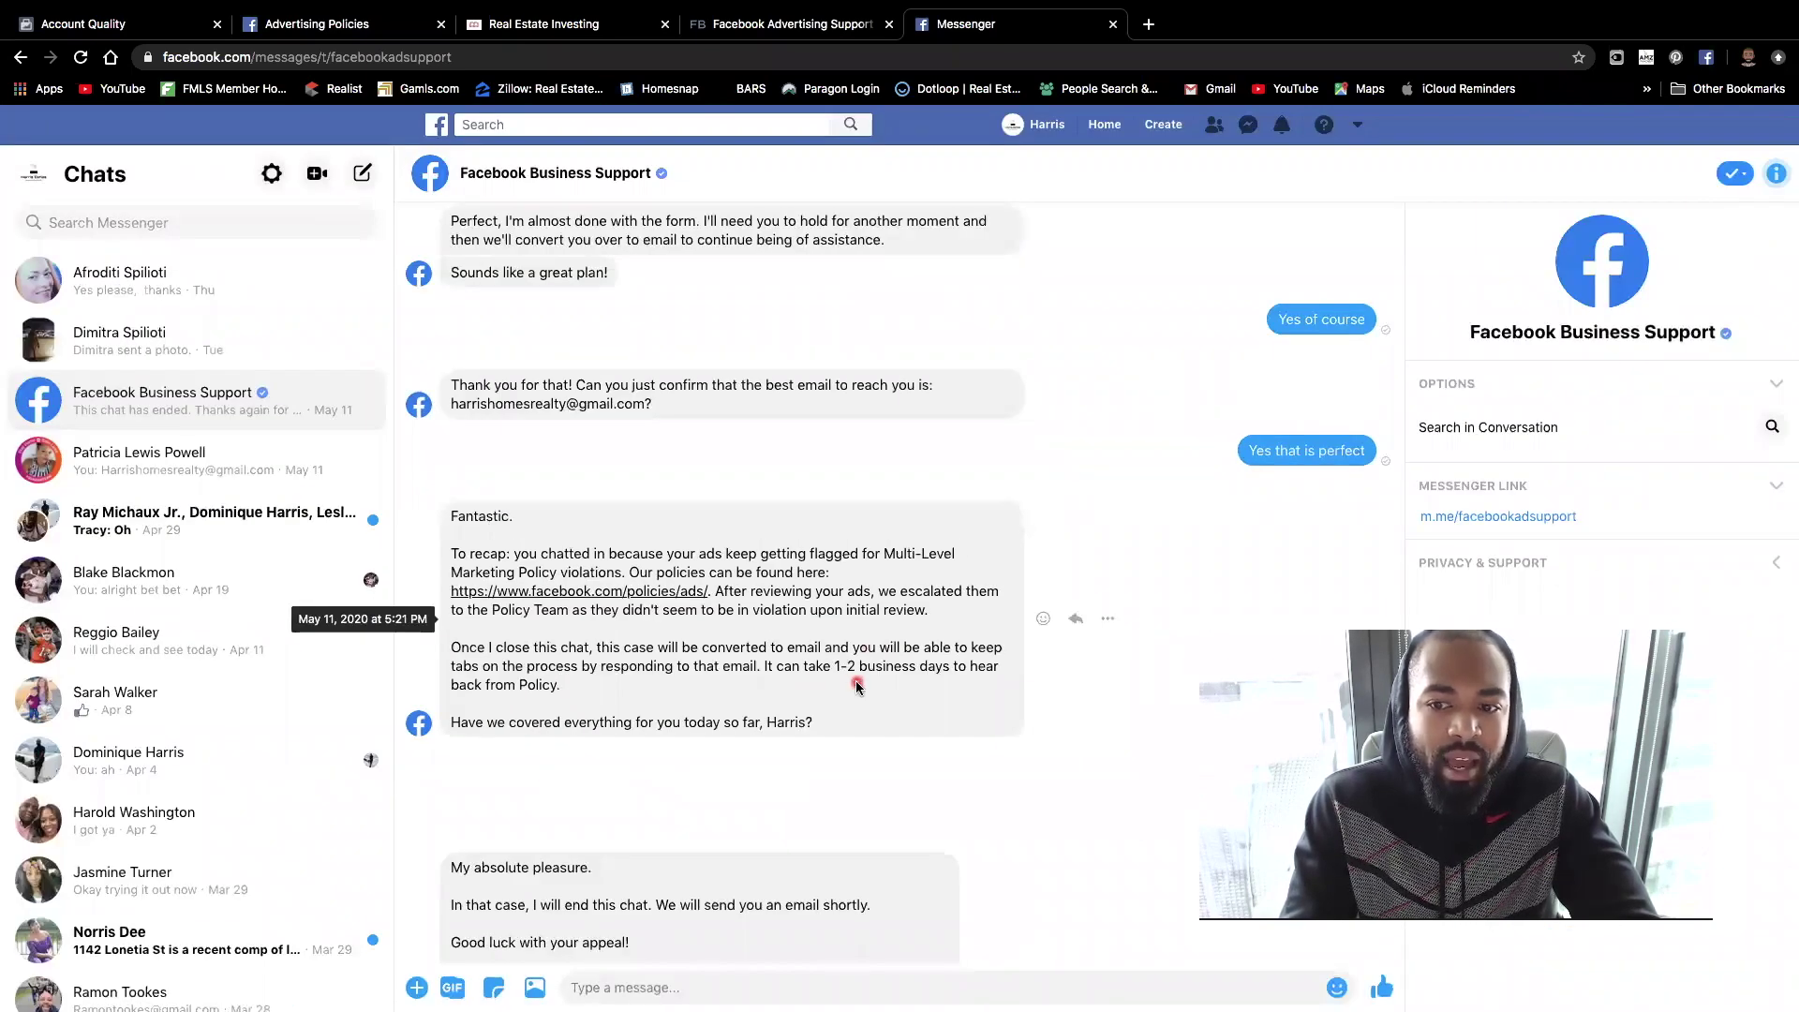
scroll(858, 687, up, 3)
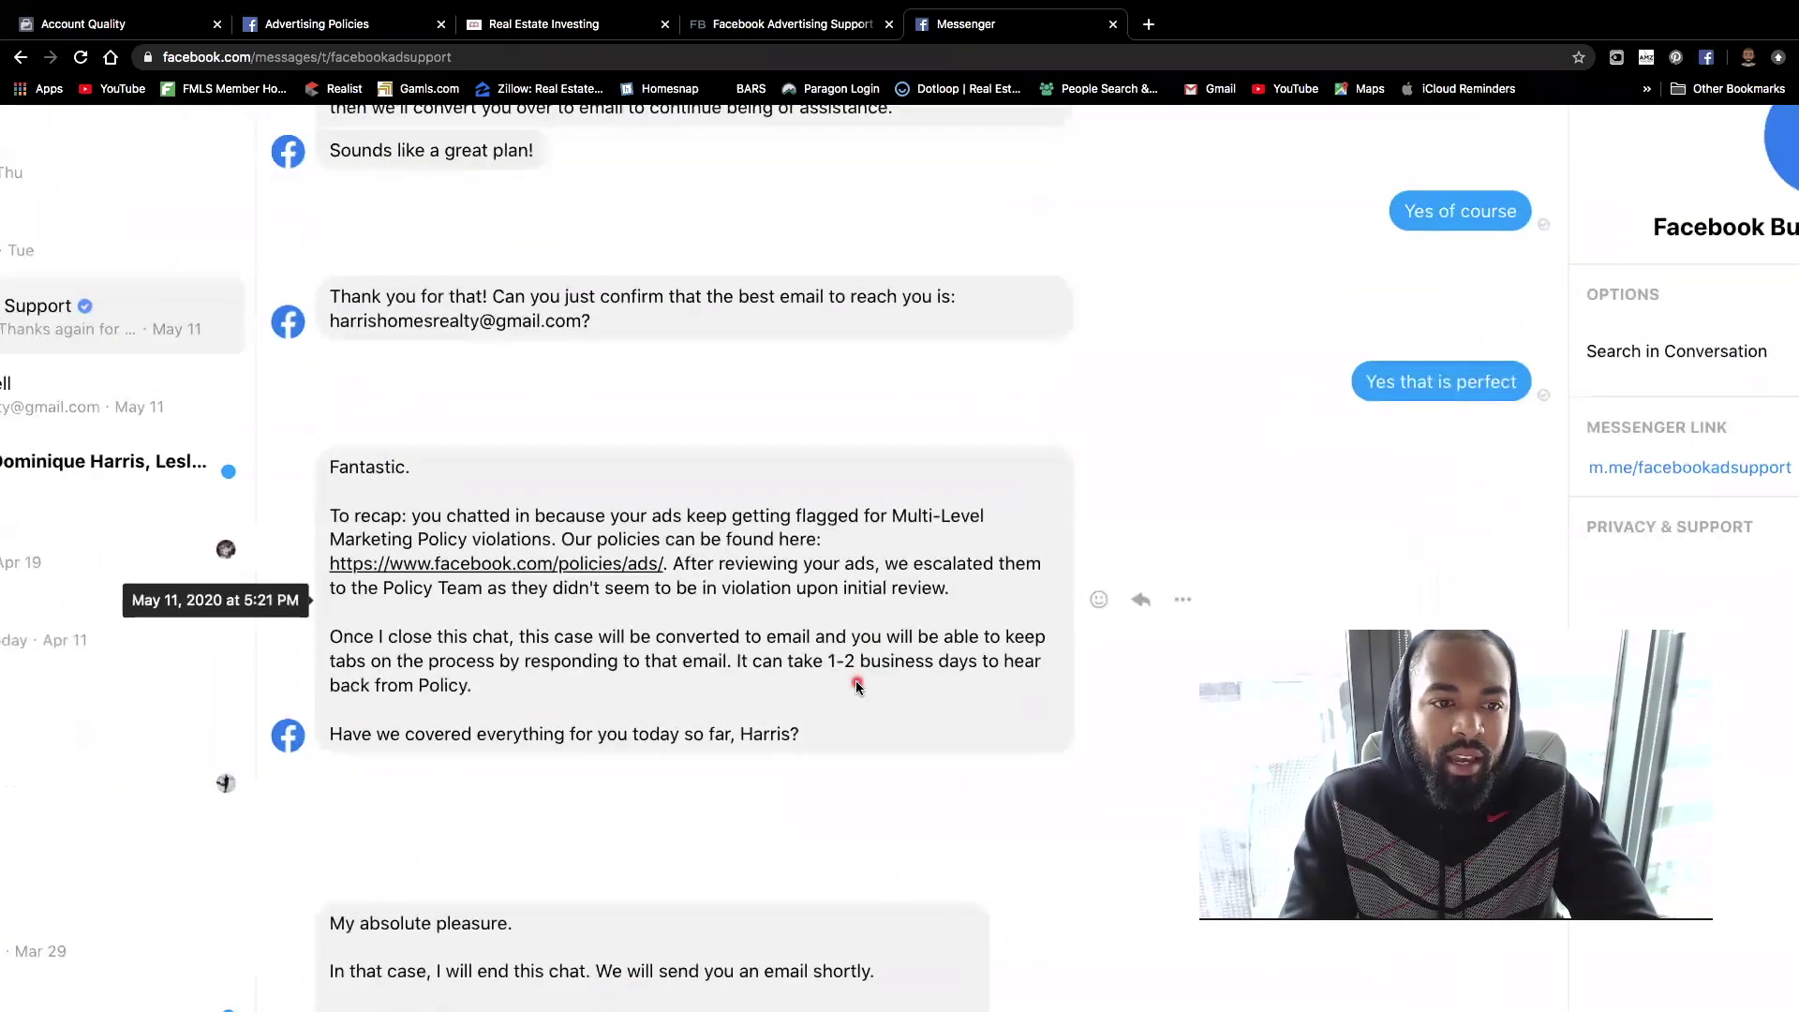
Glance at the advertising policies page, then collapse the EGrowth Books - Conversions row in Account Quality.
click(343, 22)
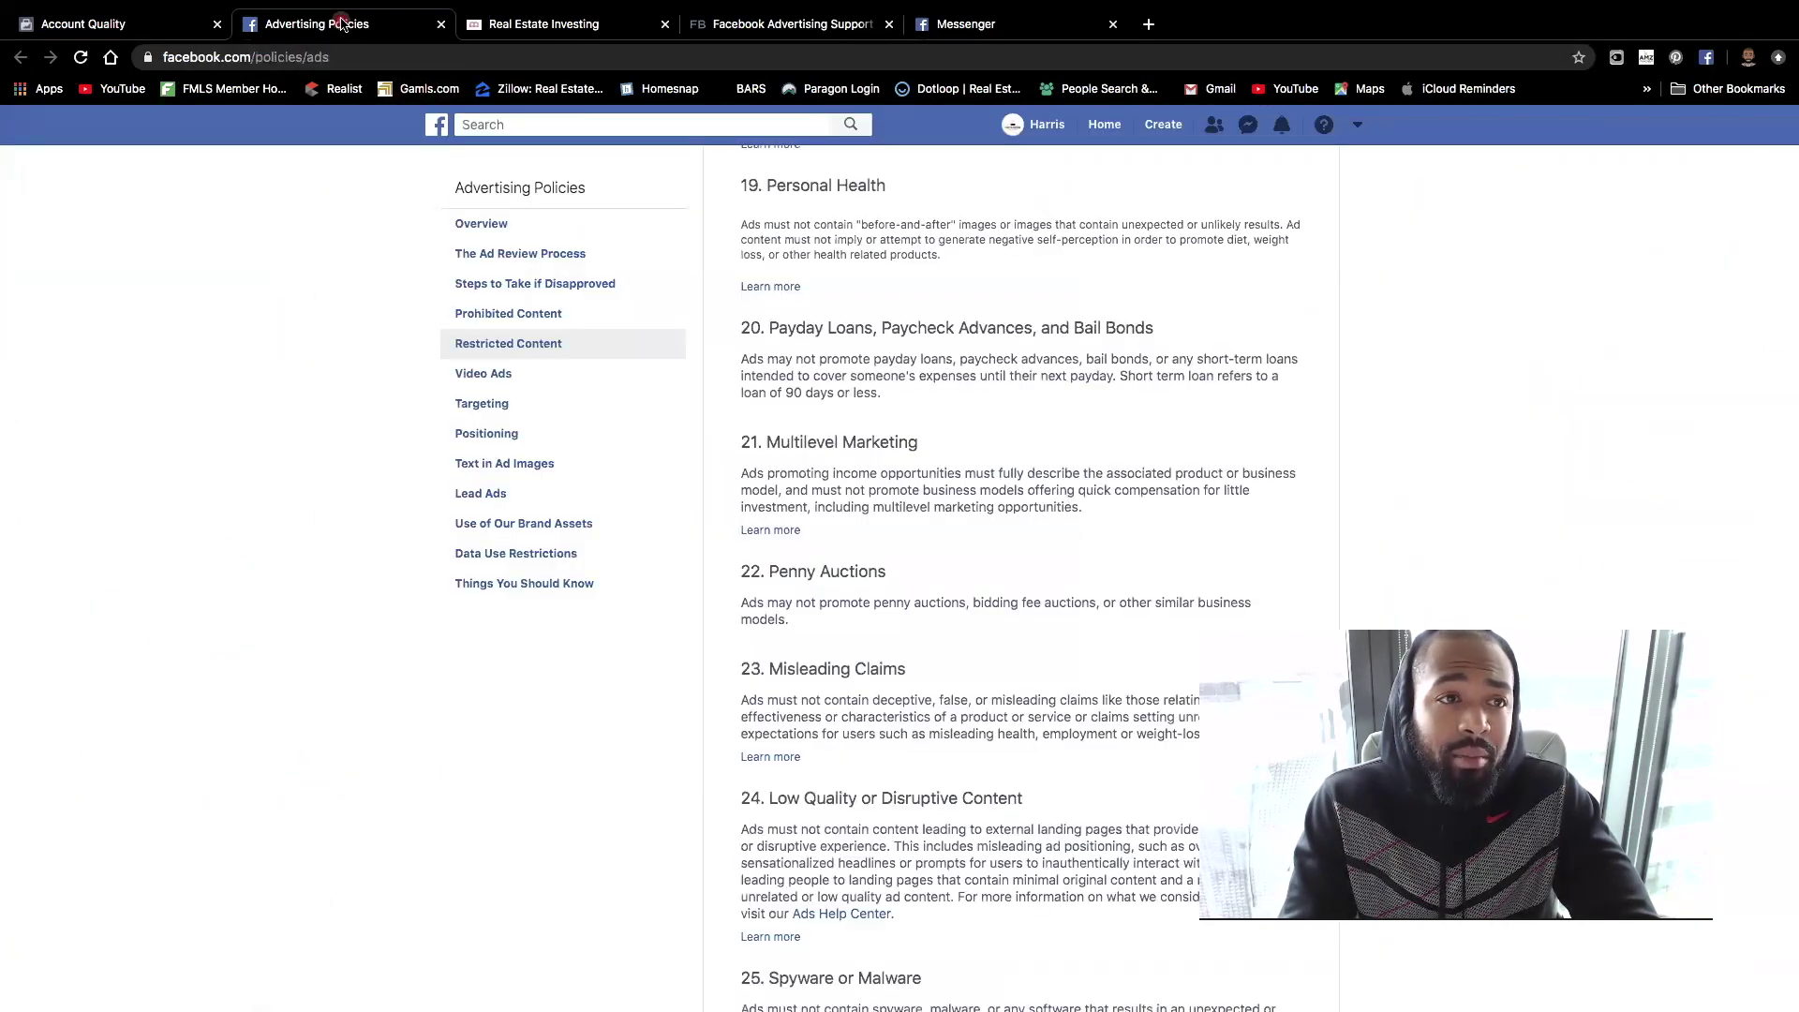
click(111, 19)
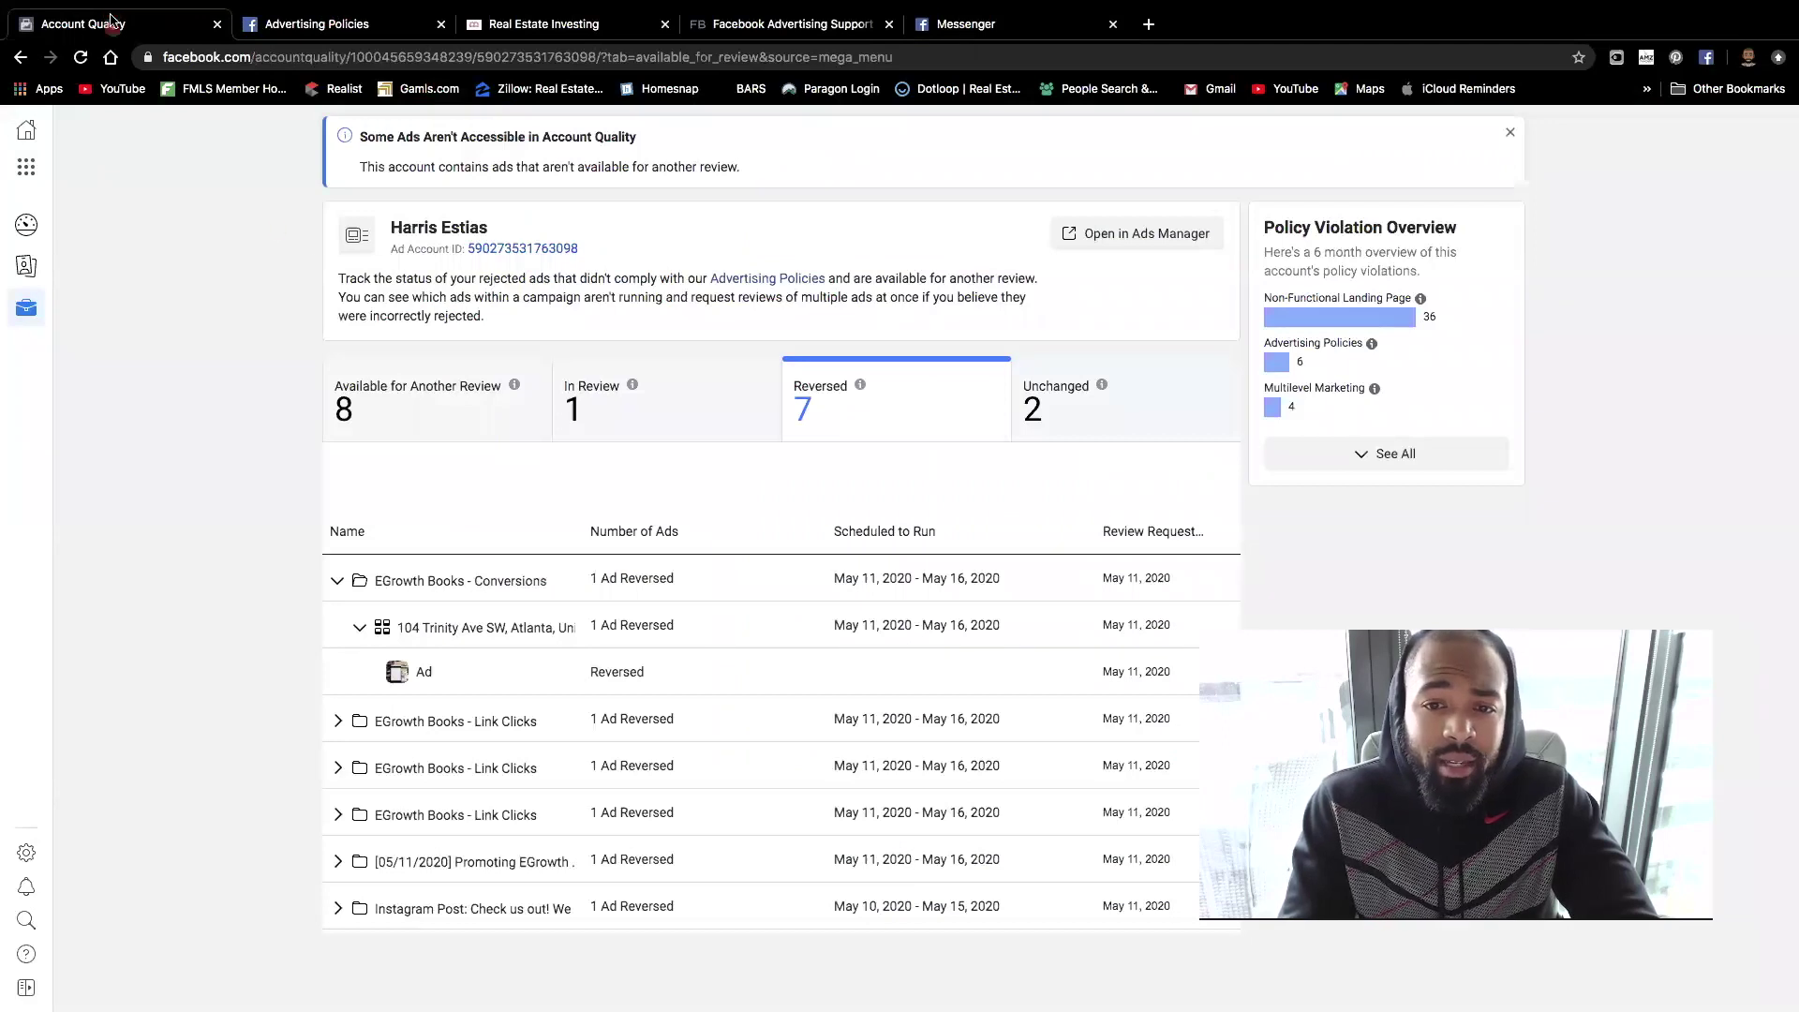
click(337, 582)
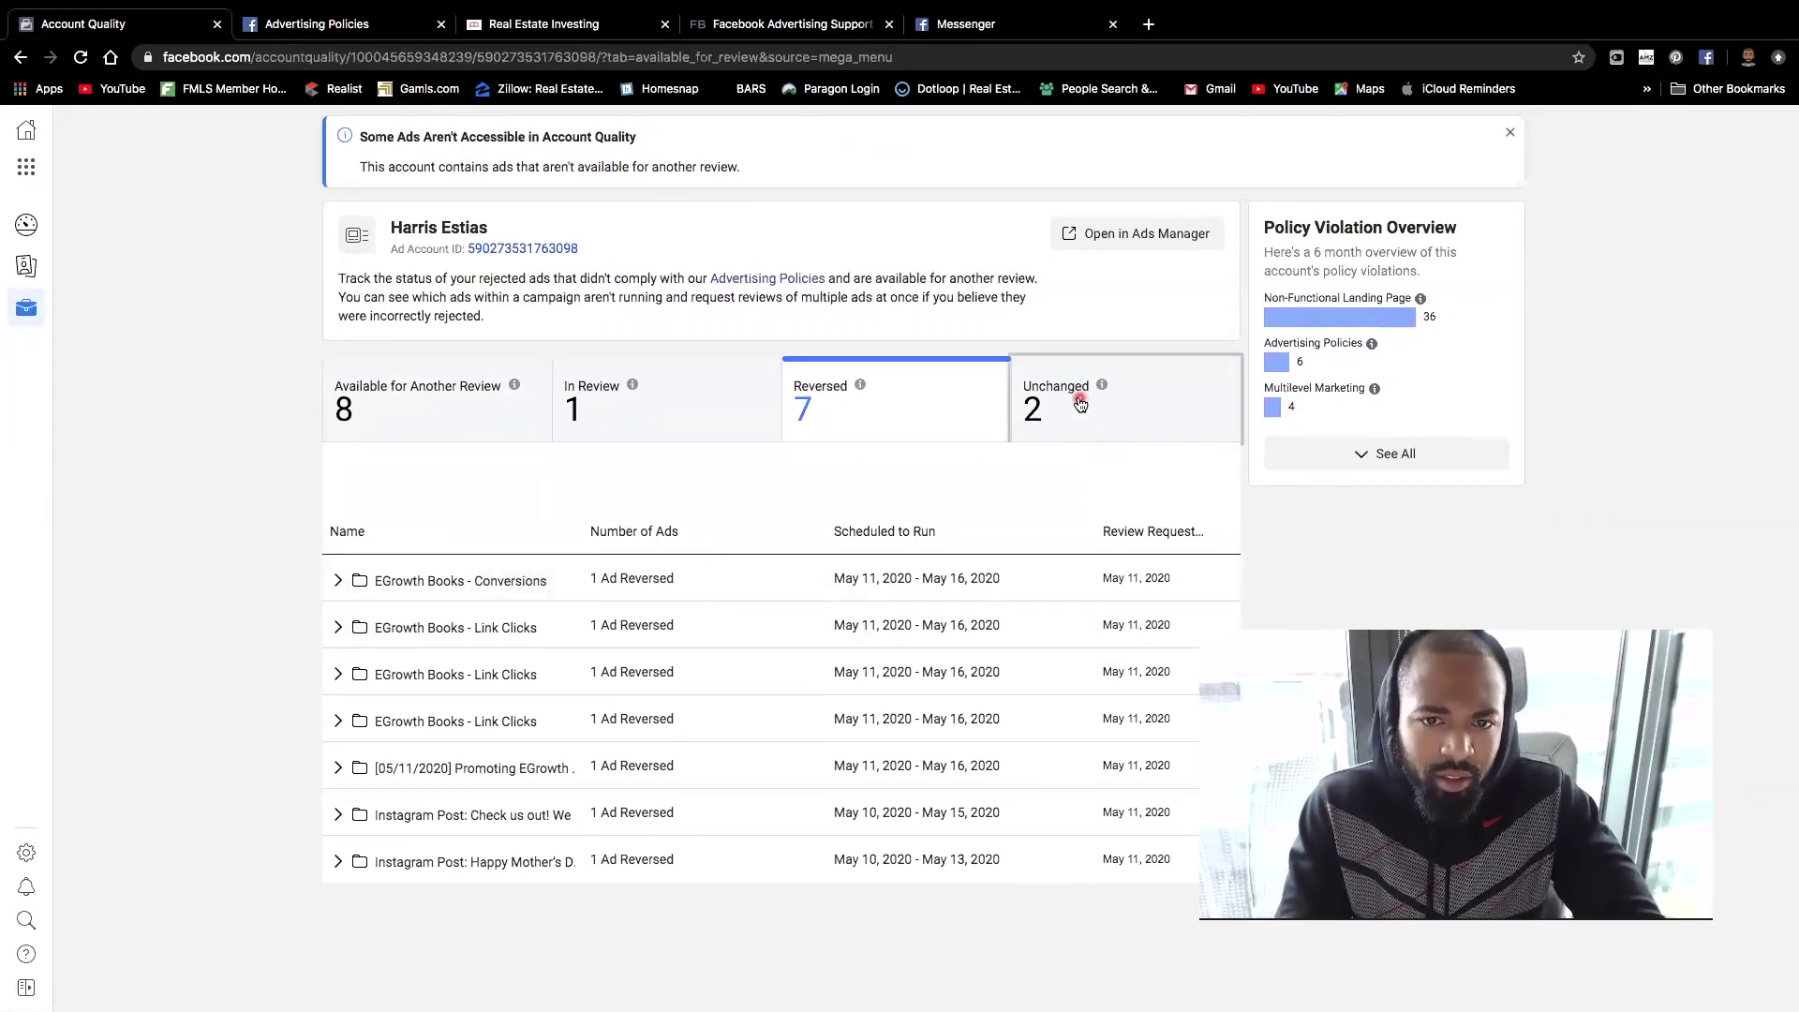
Check the 2 ads with unchanged rejections and the one EGrowth Books ad still in review.
click(1081, 403)
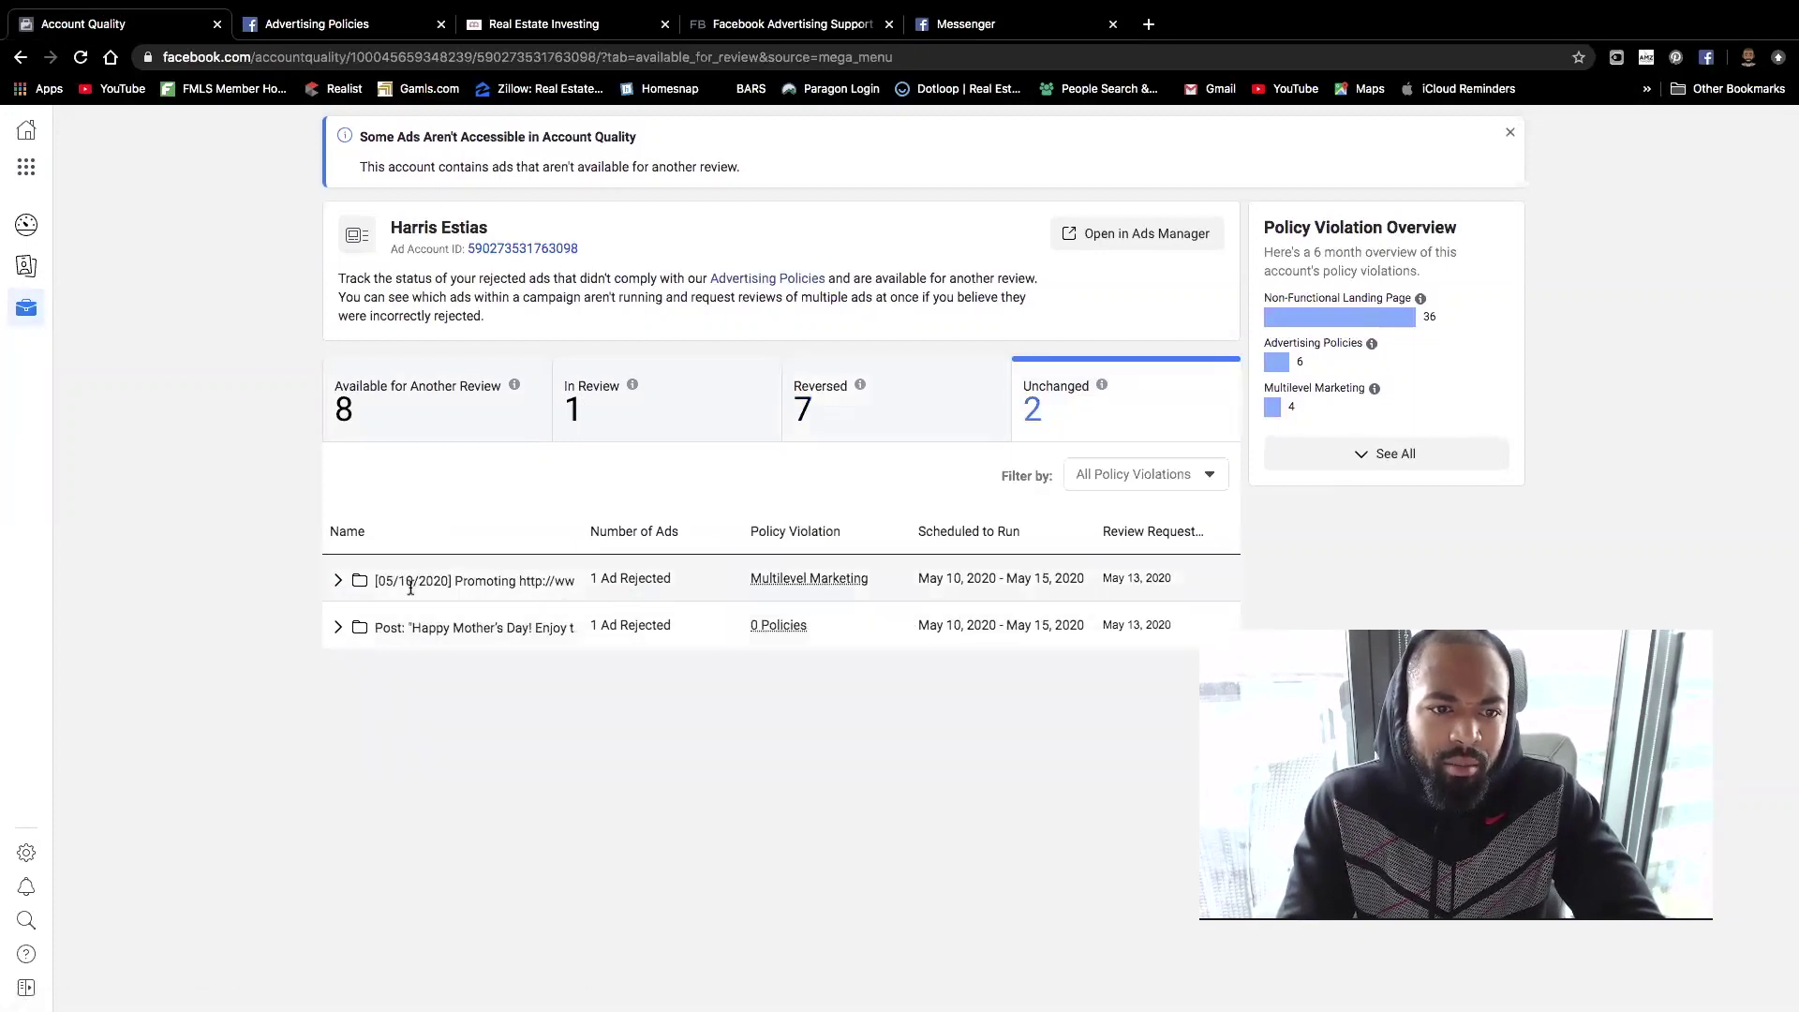
click(339, 580)
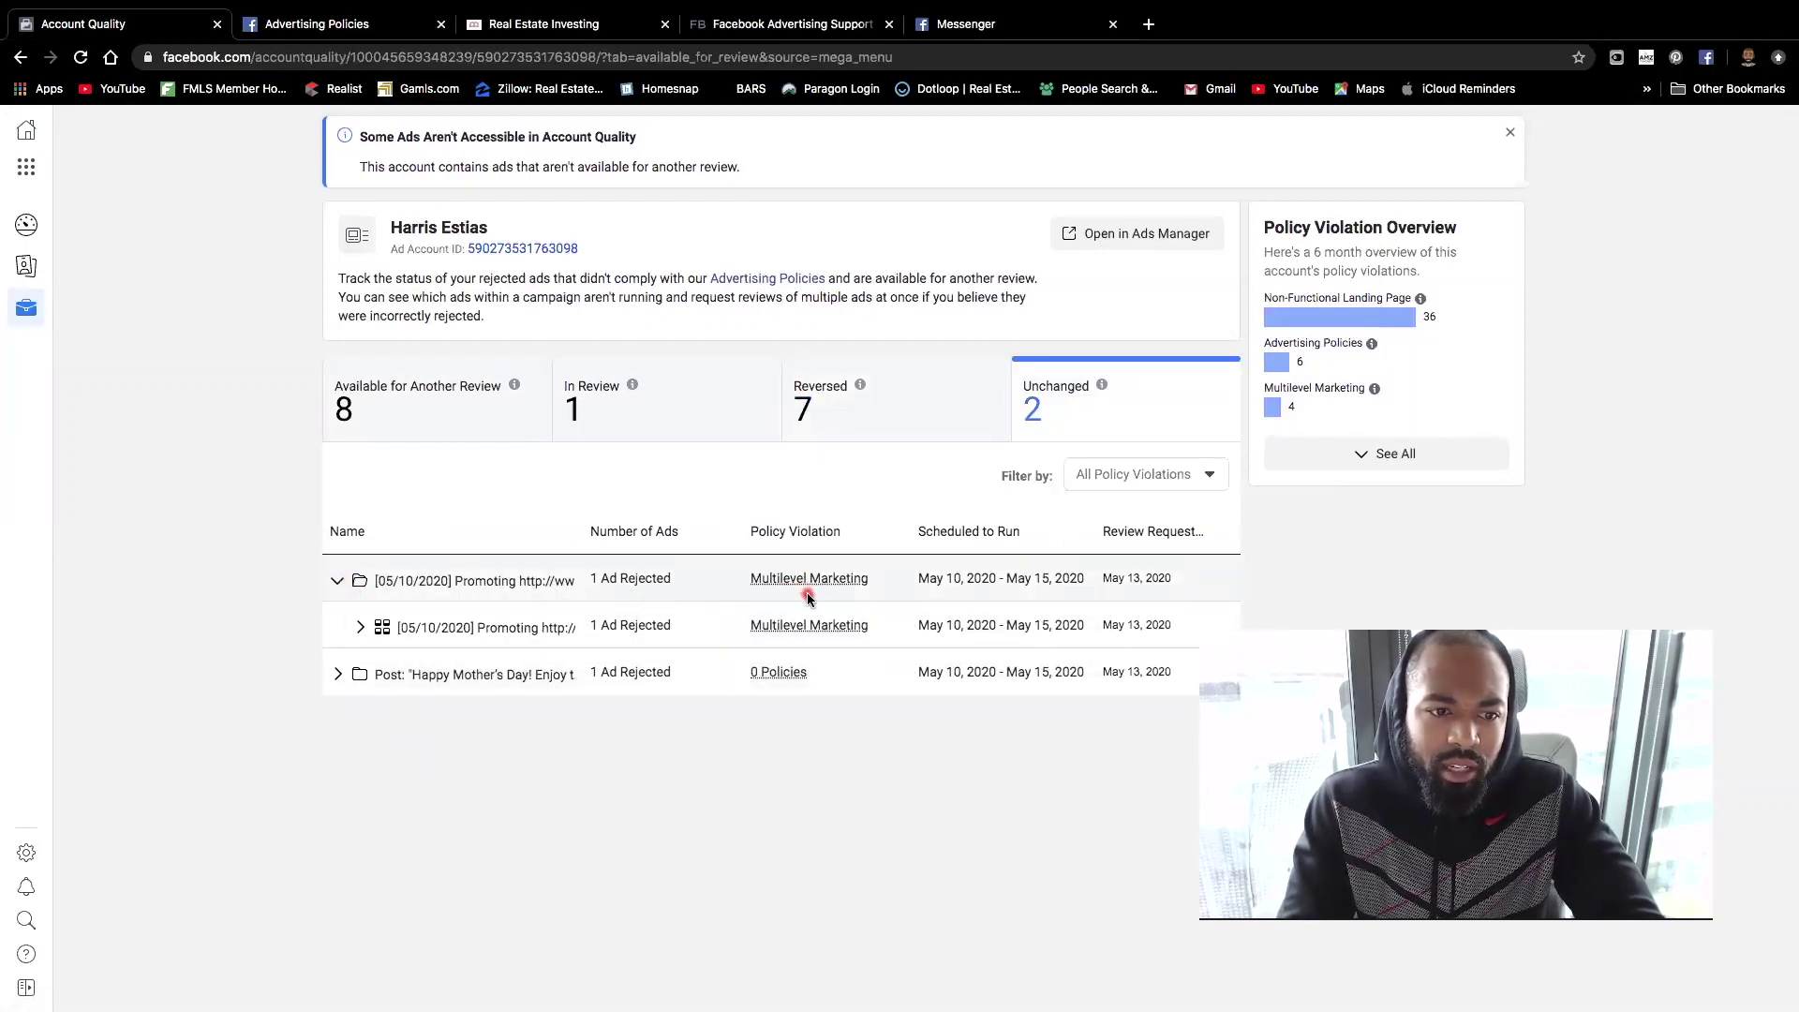
mouse_move(782, 623)
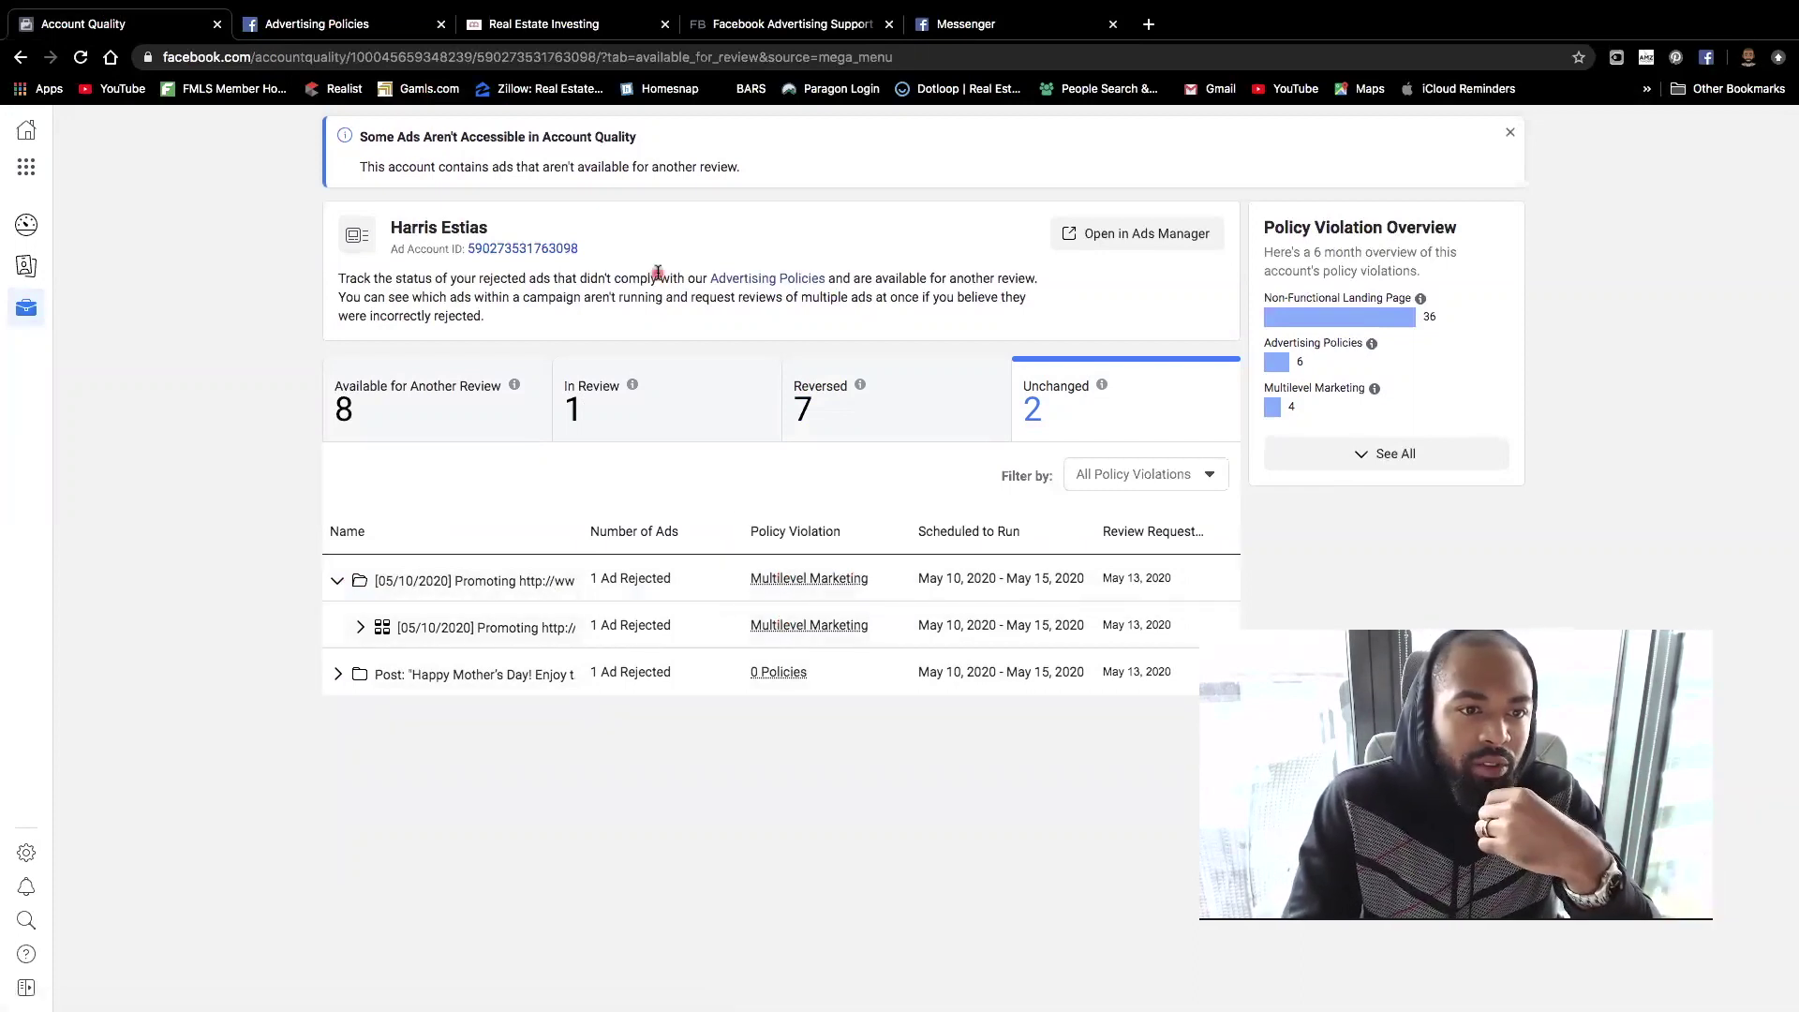
click(636, 410)
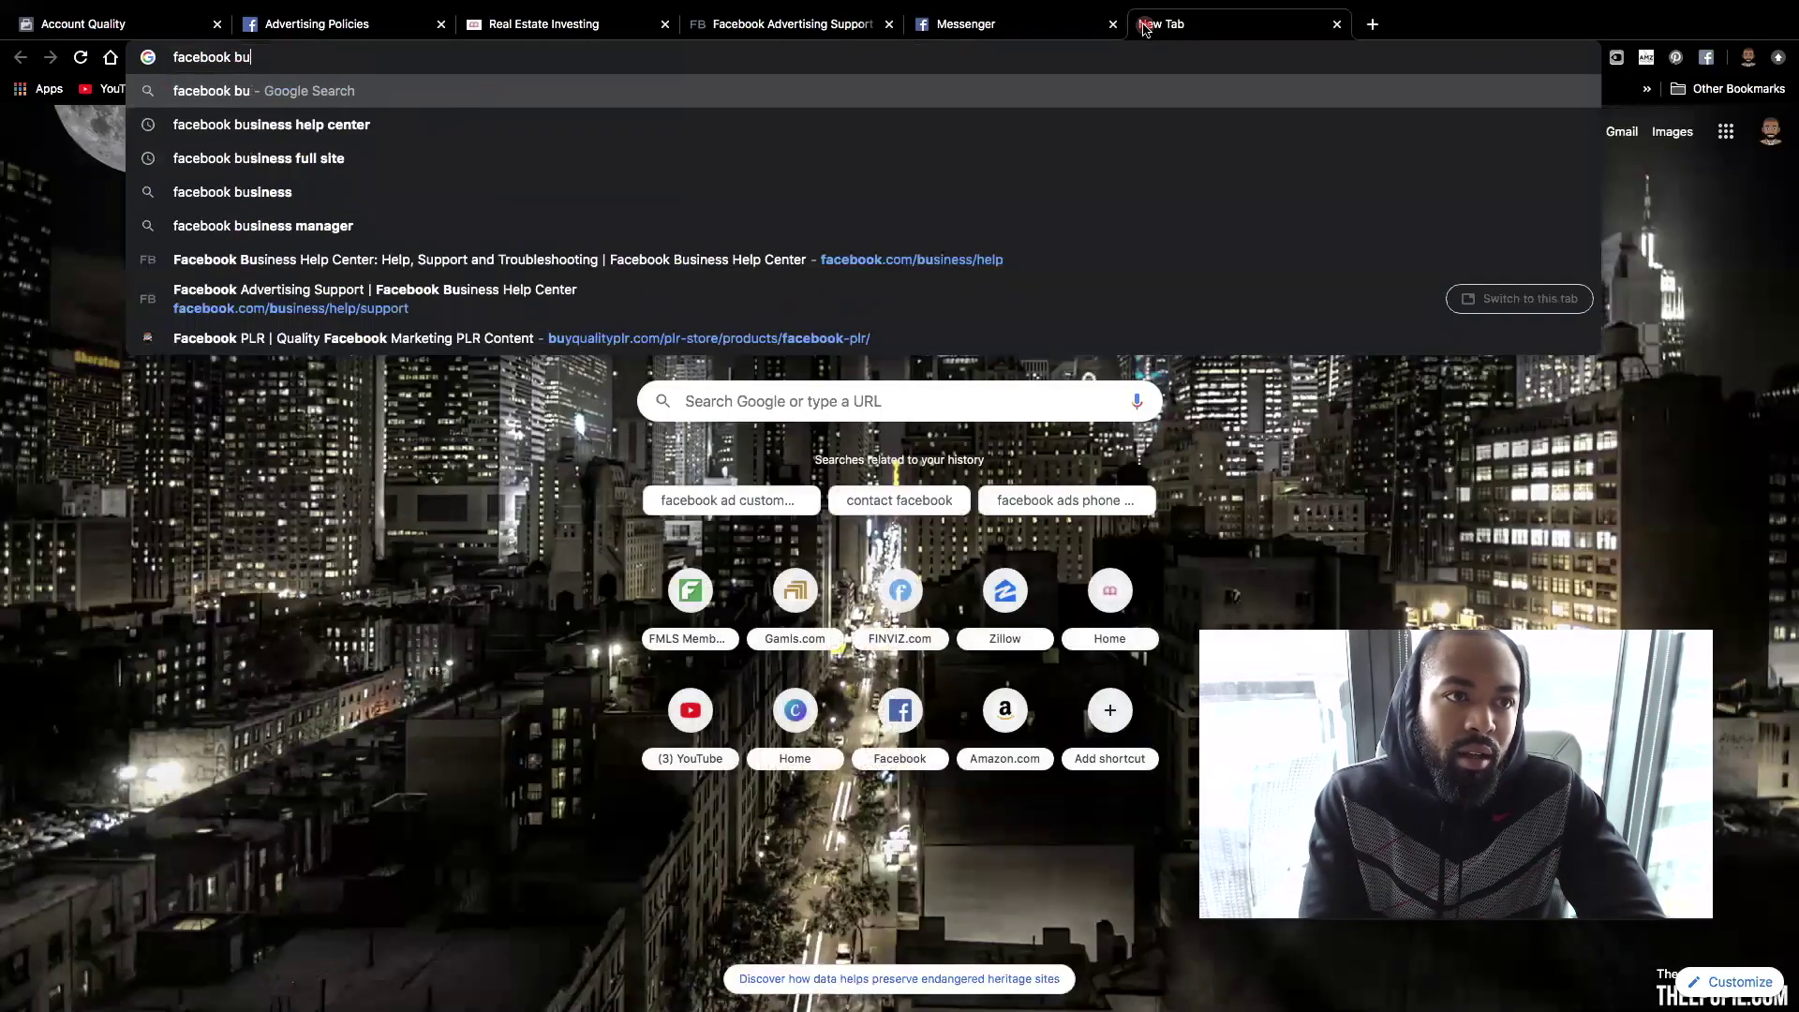
Search Google for 'facebook business help center' and open the Facebook Business Help Center.
key(Down)
key(Return)
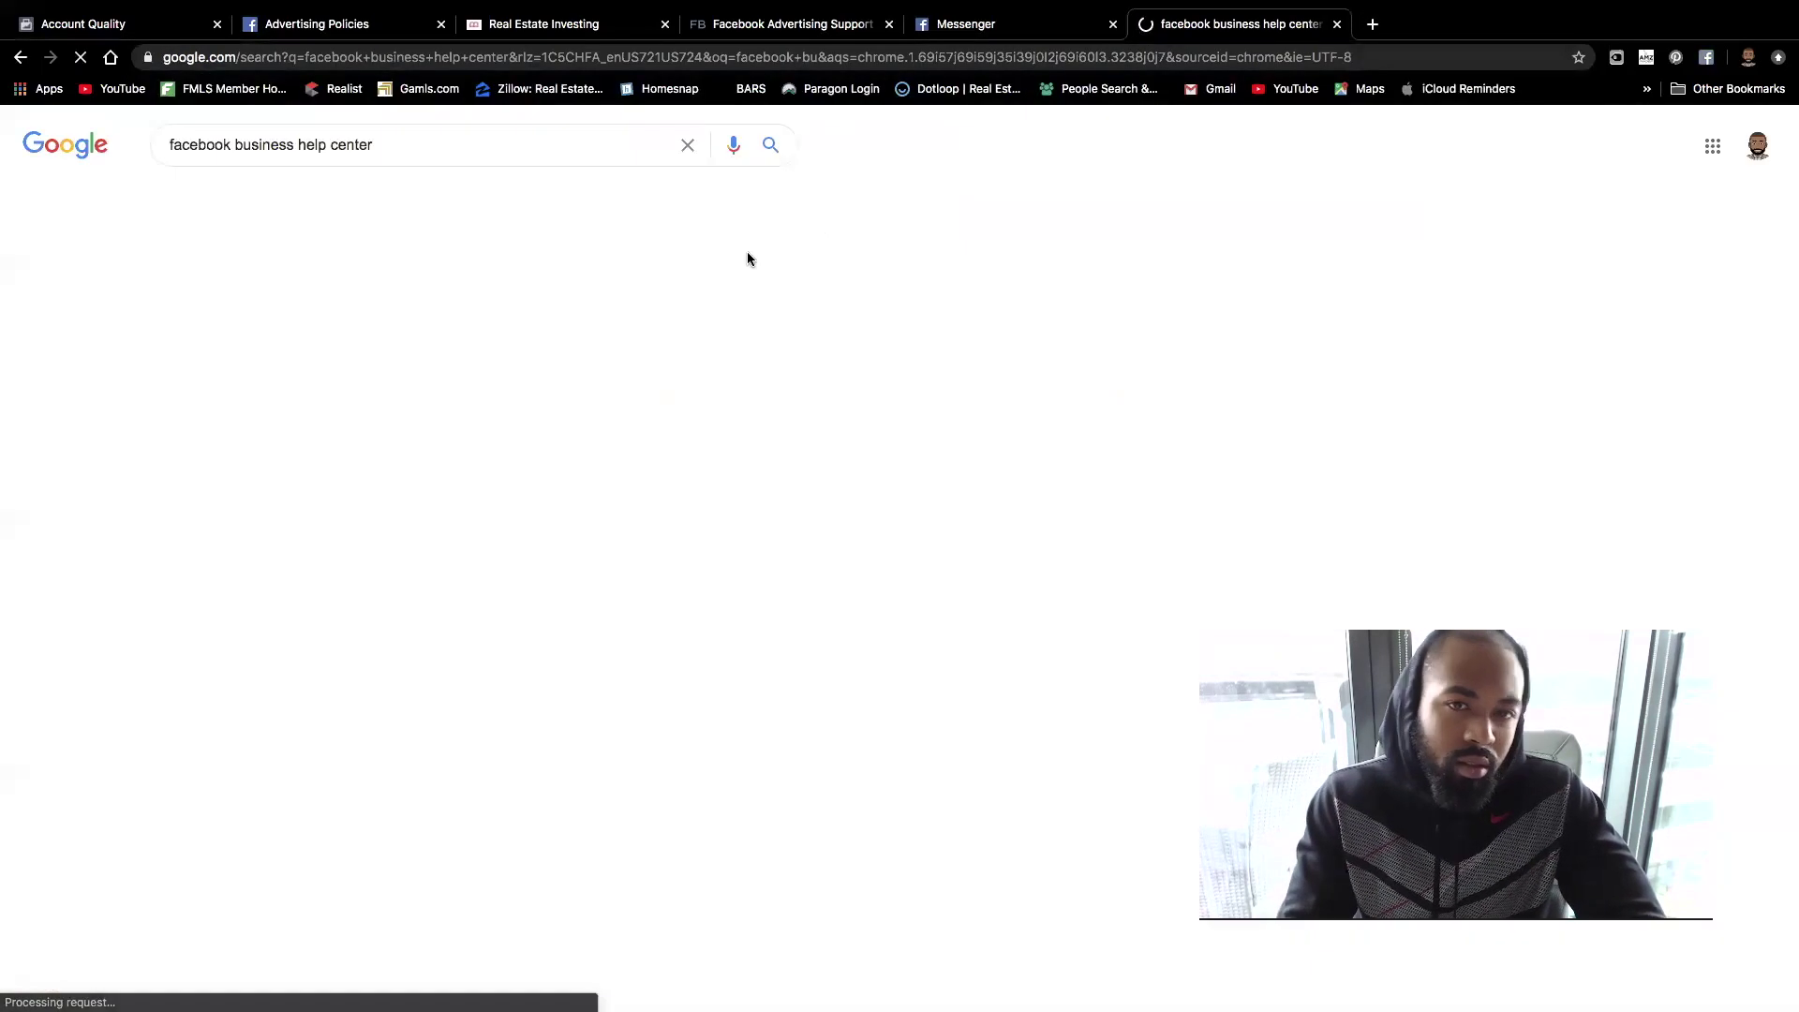
click(380, 301)
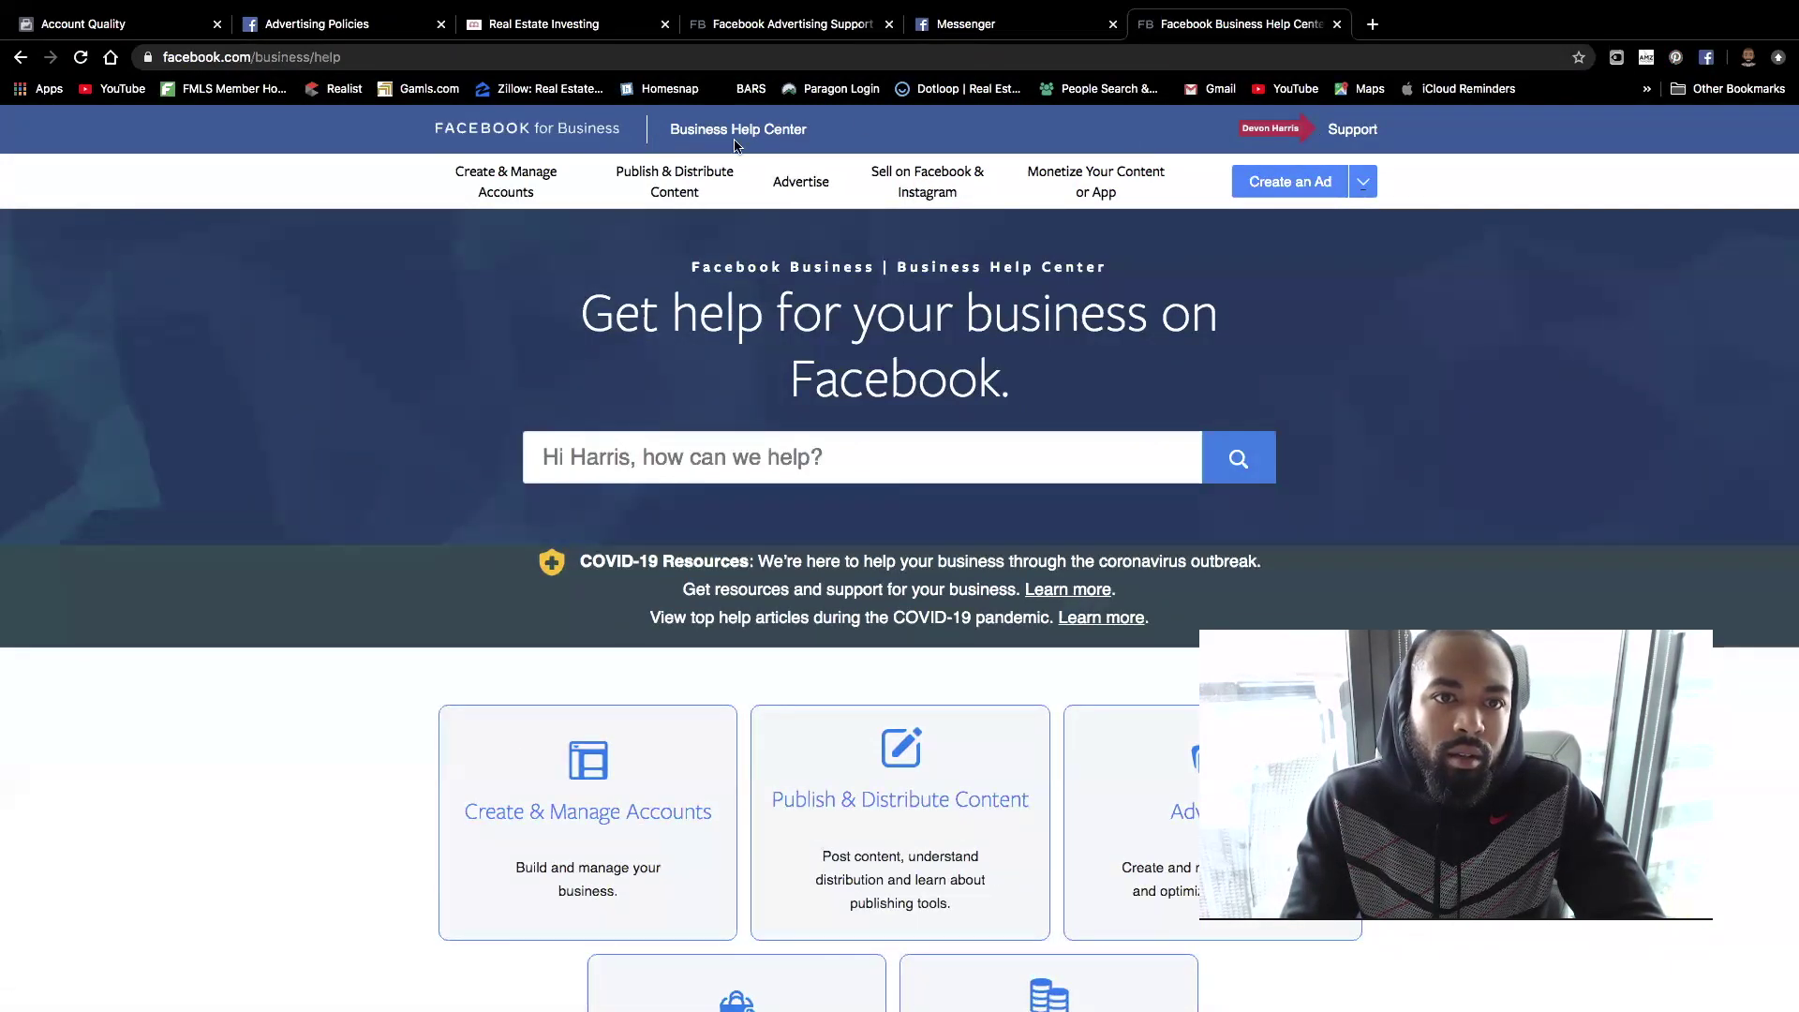
Start a support request from the help center's Support section and choose the Ads category.
click(1354, 132)
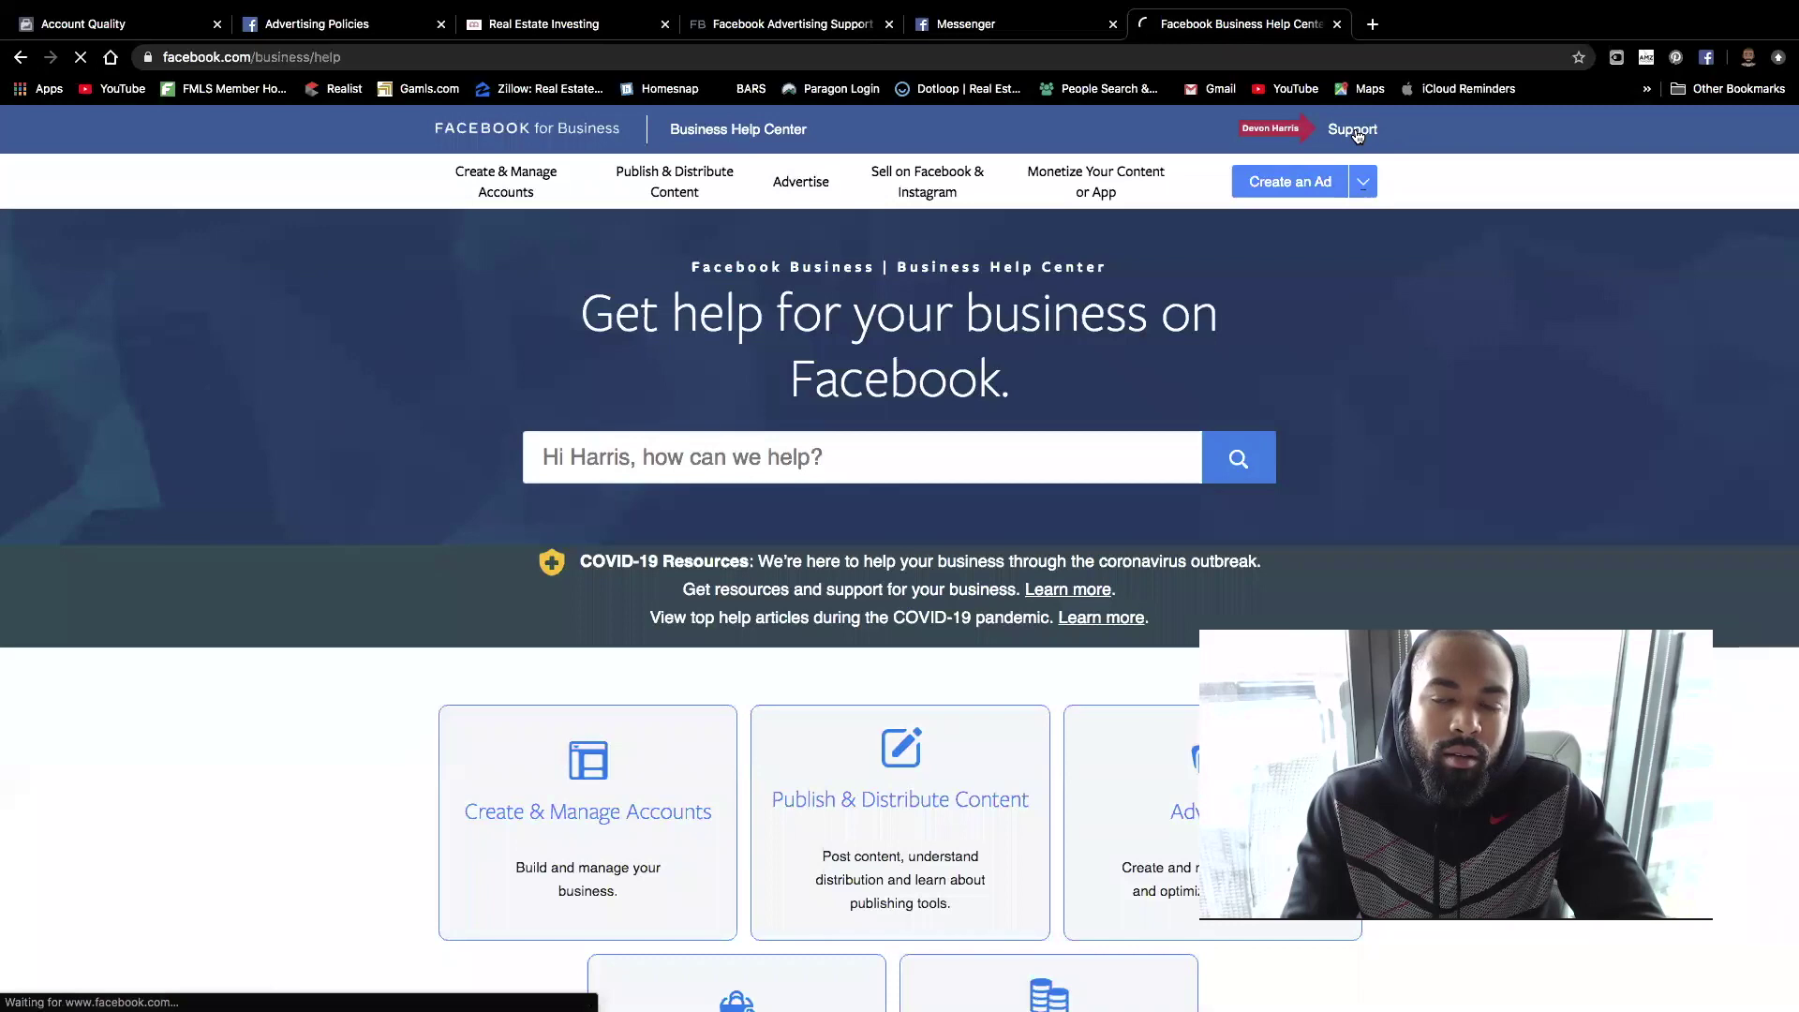
right_click(1146, 159)
click(1172, 181)
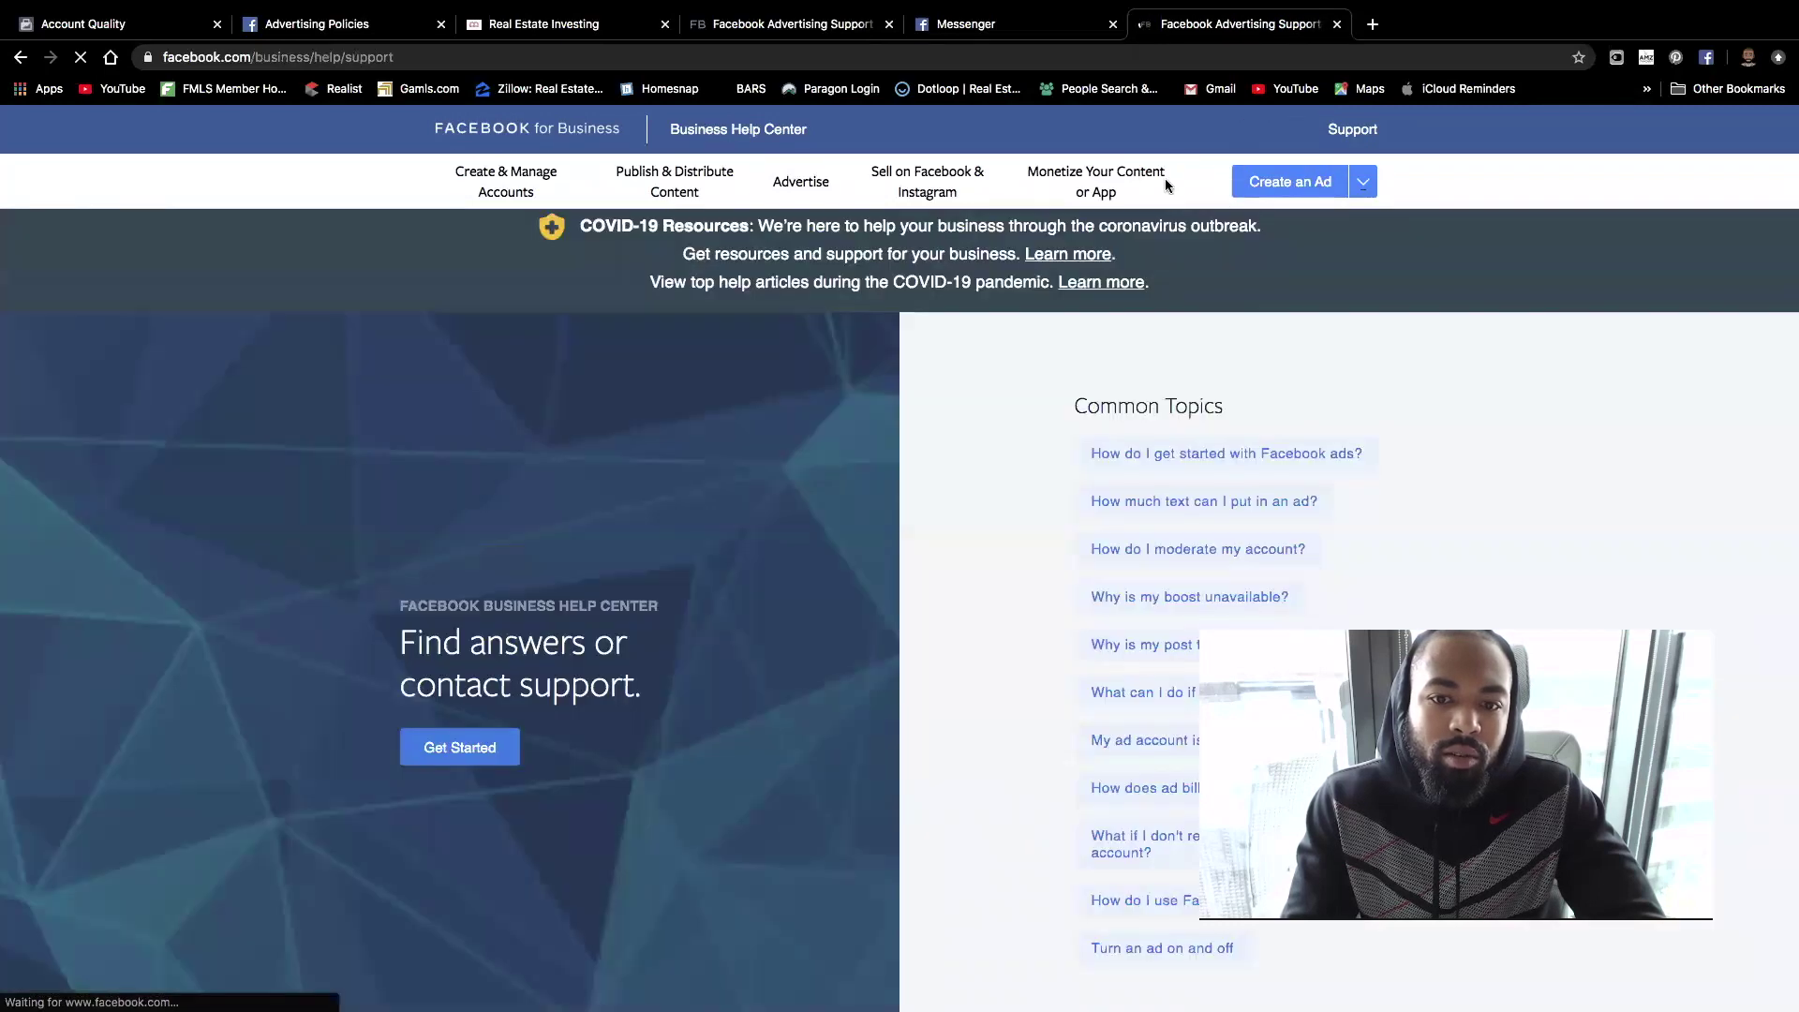
click(457, 747)
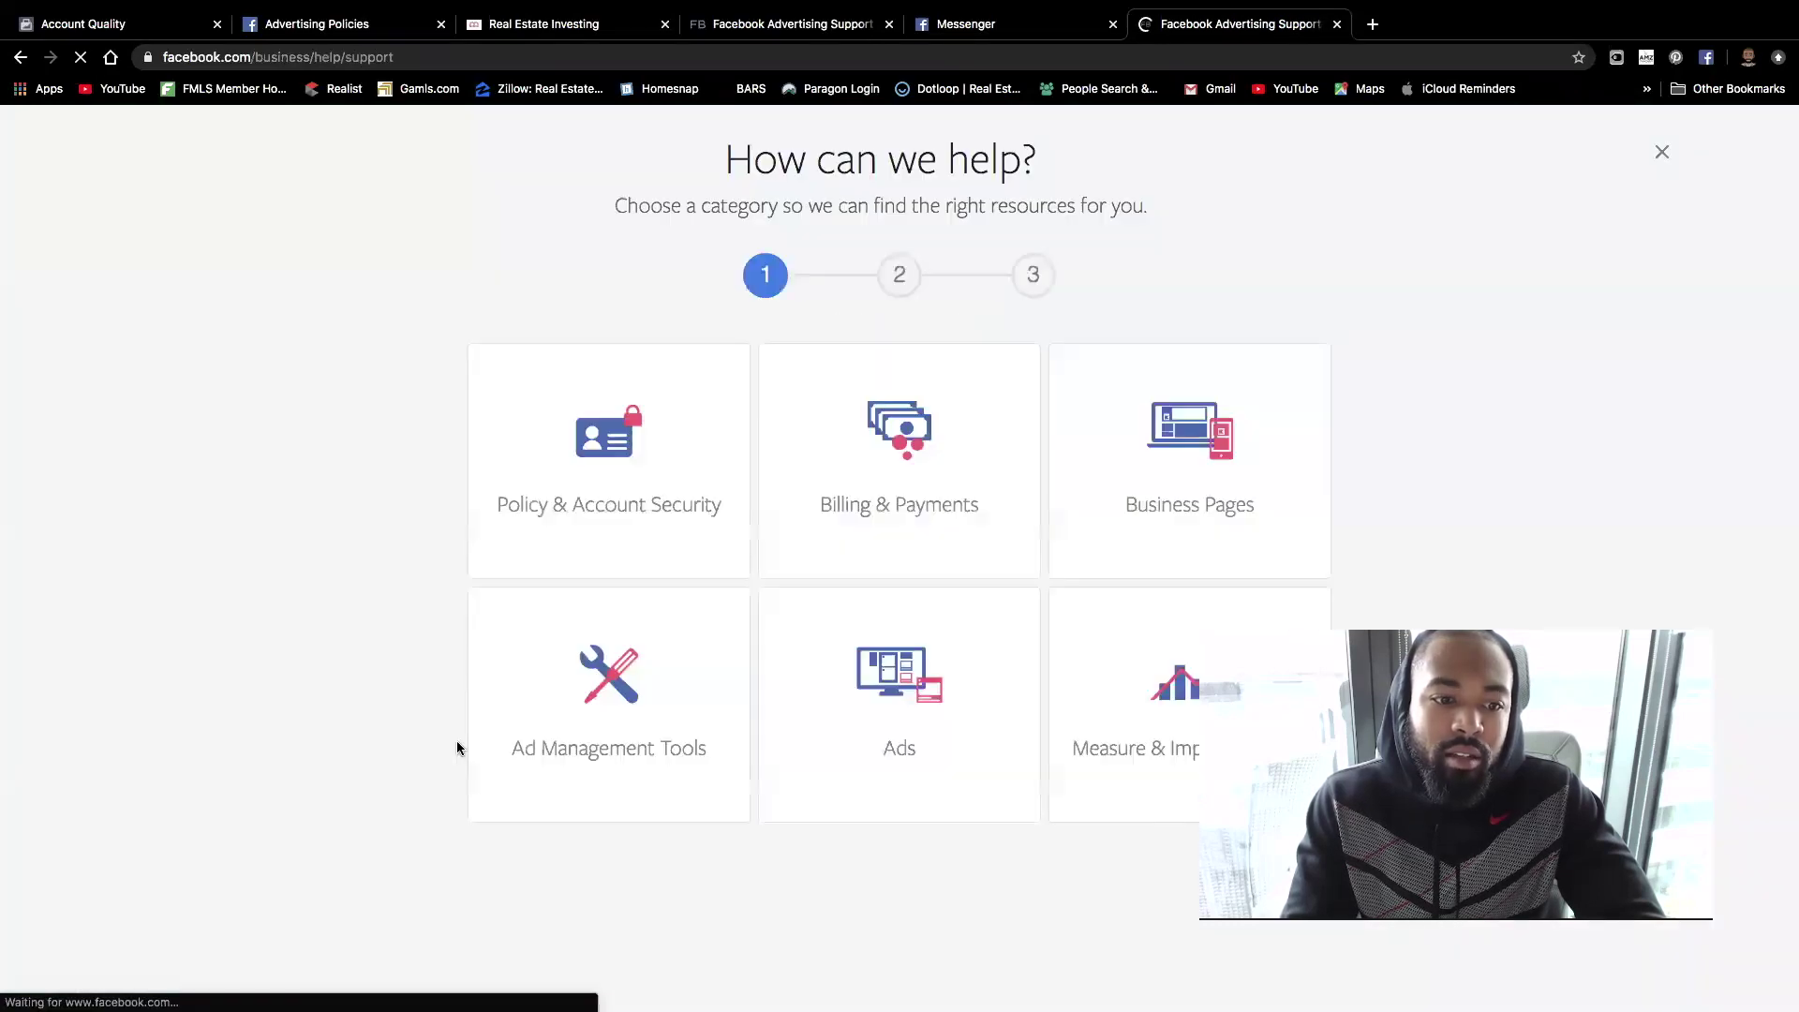
click(869, 701)
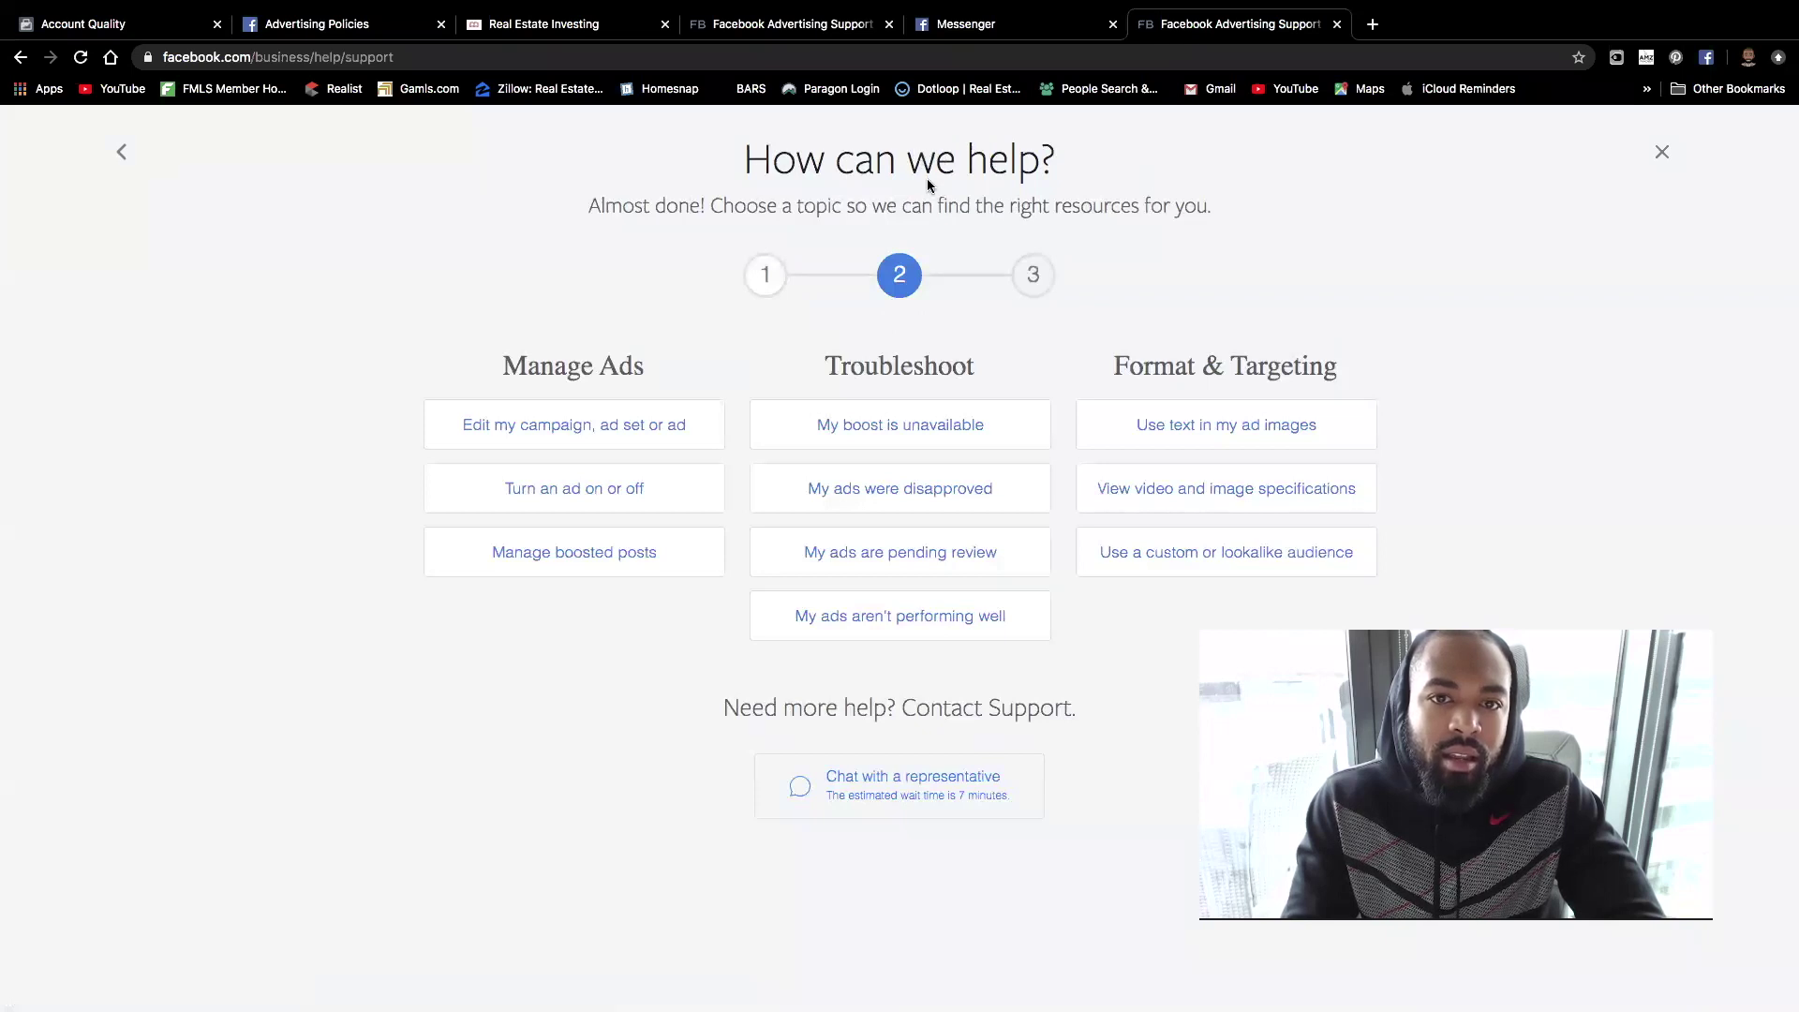
click(725, 774)
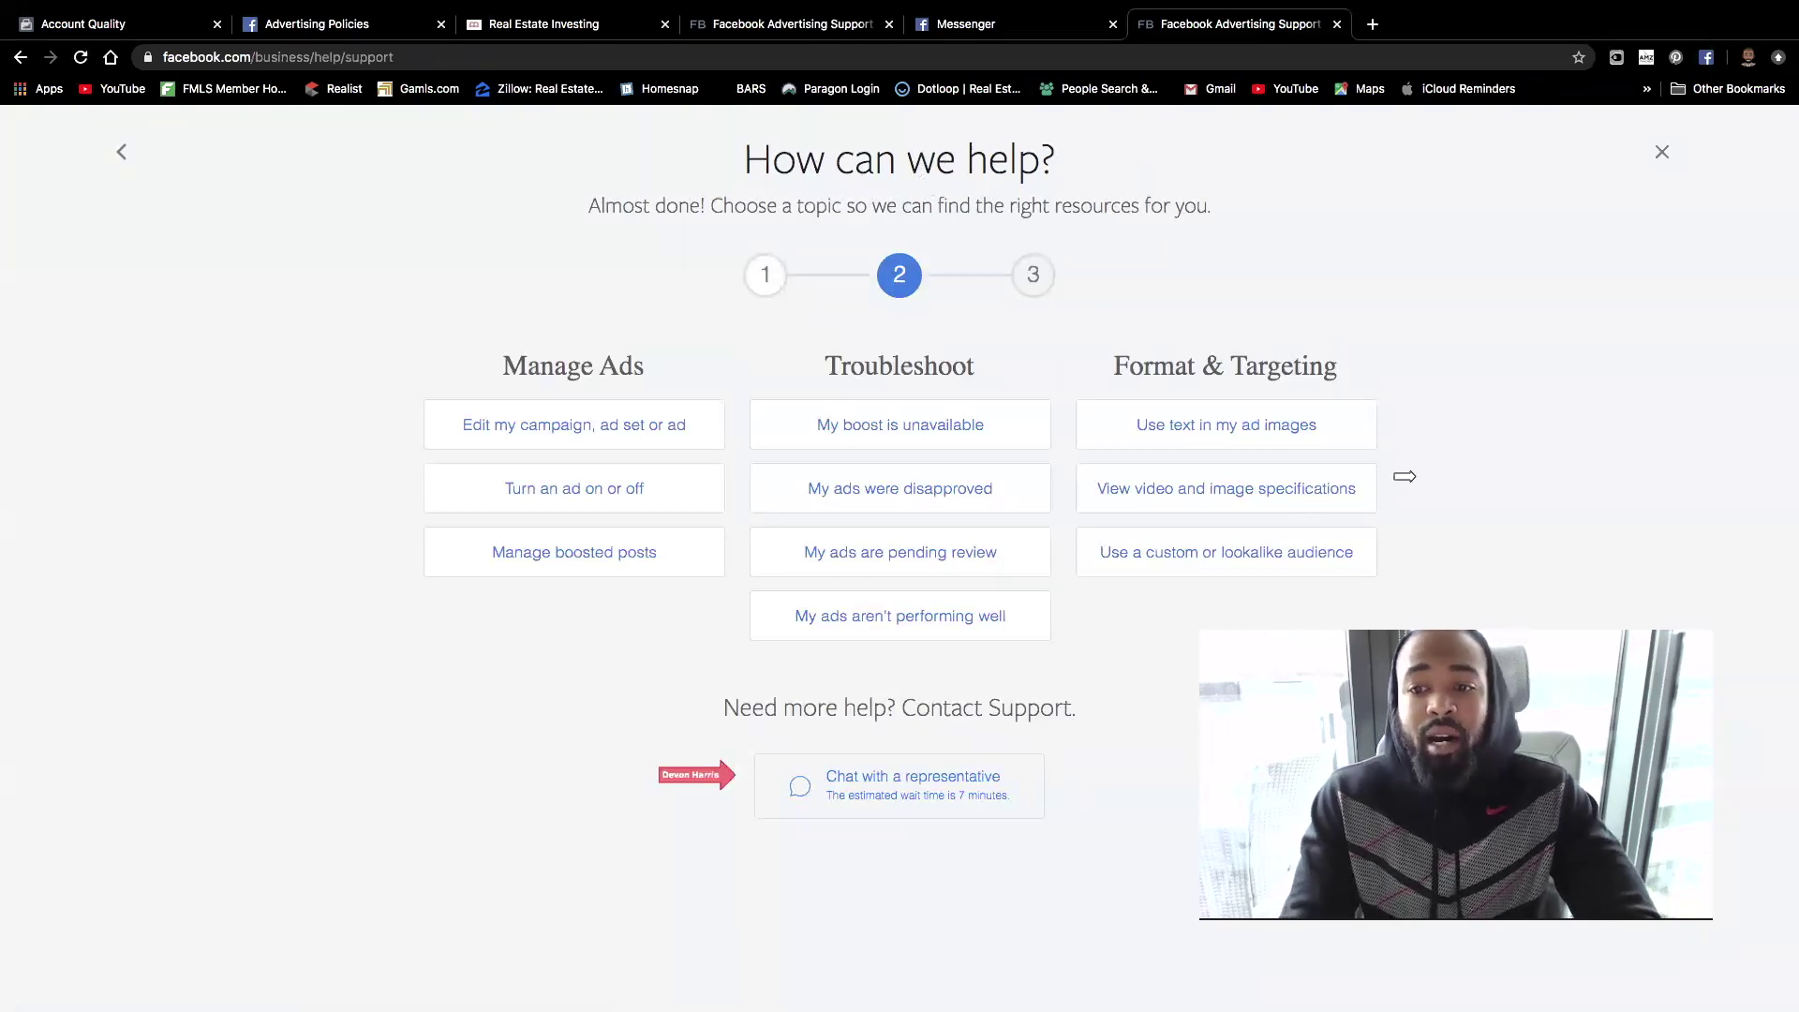